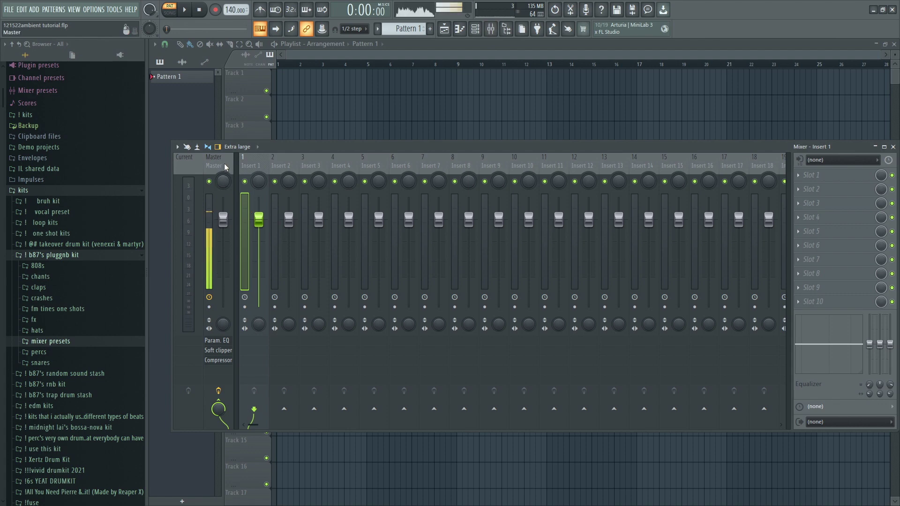
Close the mixer and add a Nexus instrument channel to the channel rack
left_click(893, 147)
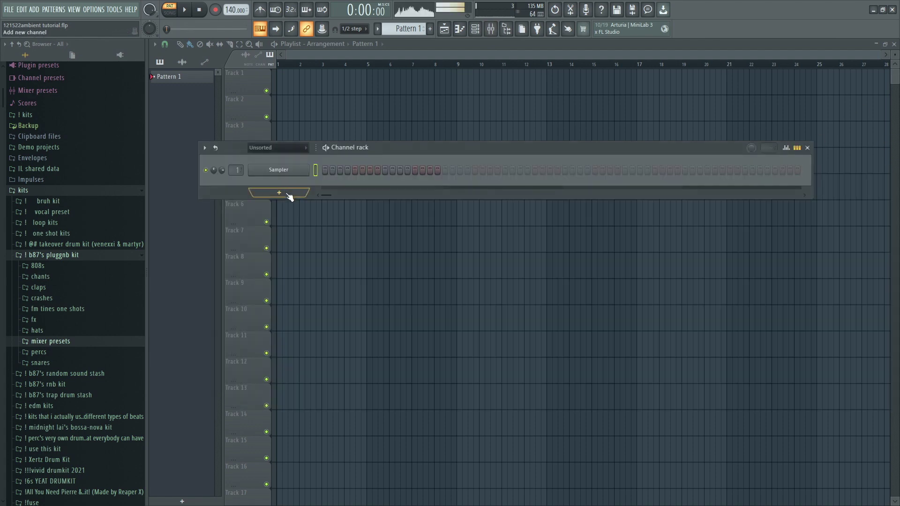
left_click(237, 189)
left_click(234, 188)
left_click(266, 190)
left_click(267, 190)
left_click(278, 193)
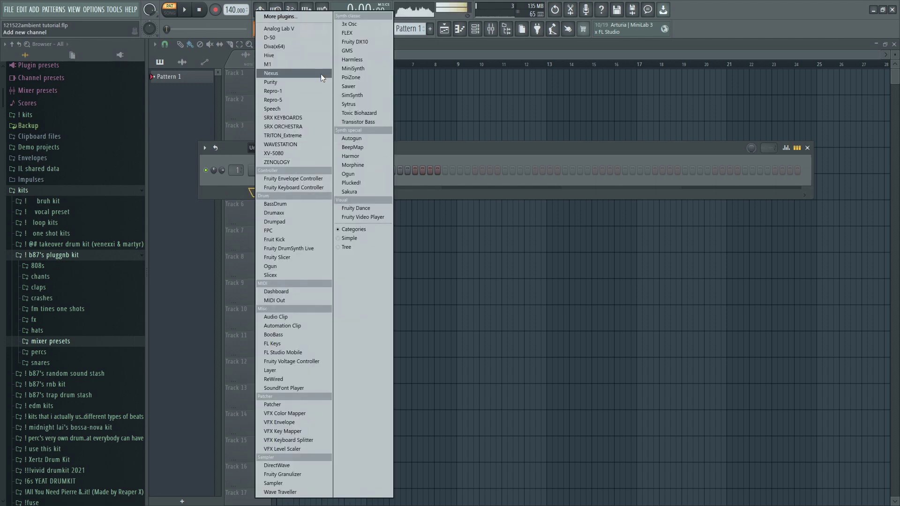
left_click(287, 75)
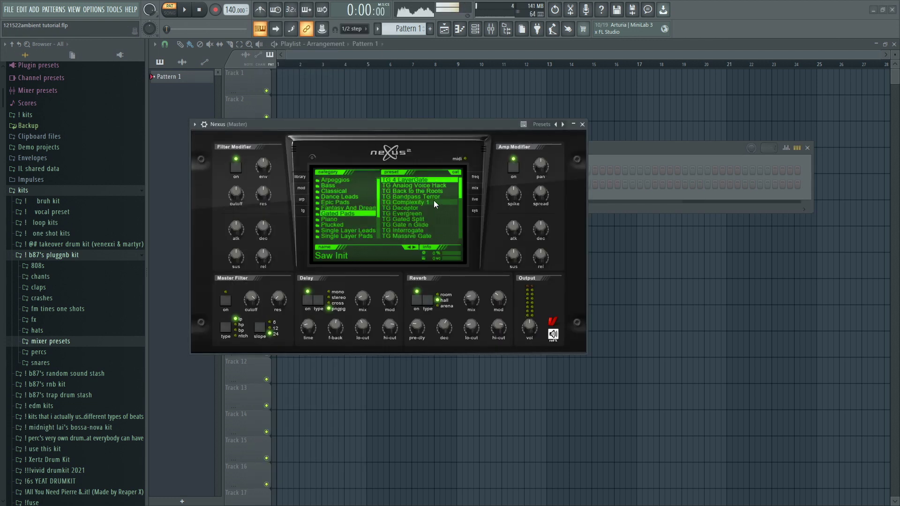
Load the PD Bellizee preset from the Epic Pads category in Nexus, and route the Nexus channel to mixer track 1
left_click(426, 208)
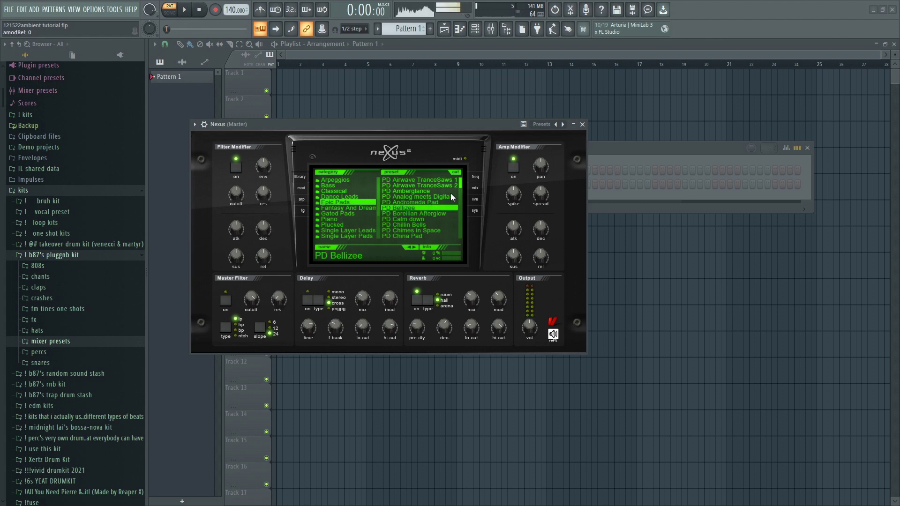
left_click_drag(461, 181, 459, 195)
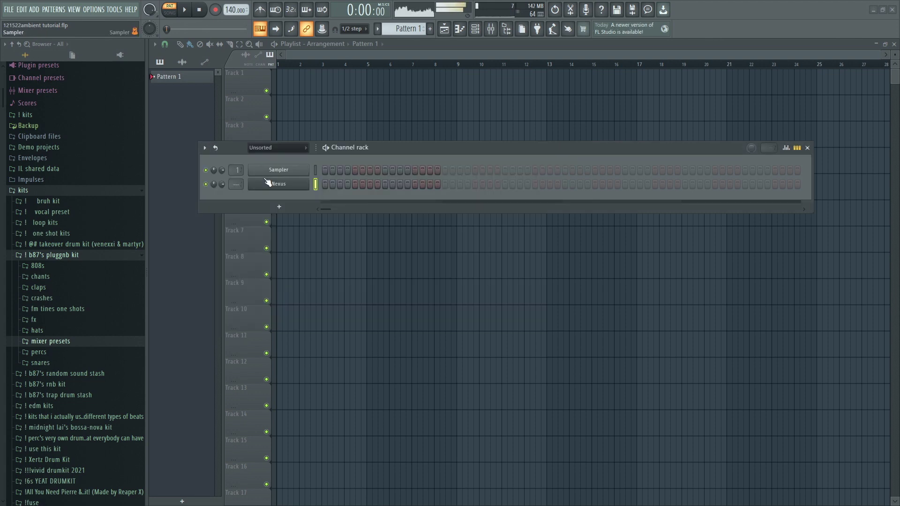
left_click_drag(236, 184, 236, 181)
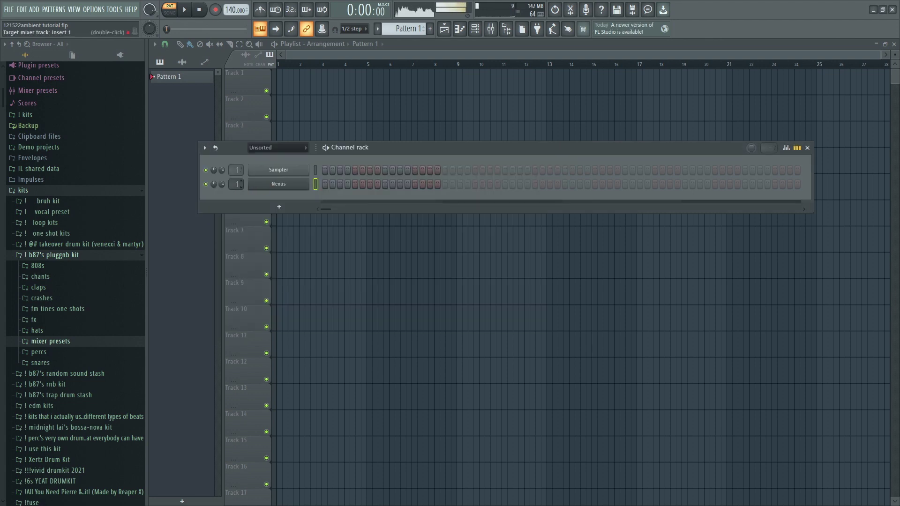
right_click(307, 183)
left_click(318, 184)
scroll(174, 264, "up", 3)
scroll(174, 264, "down", 4)
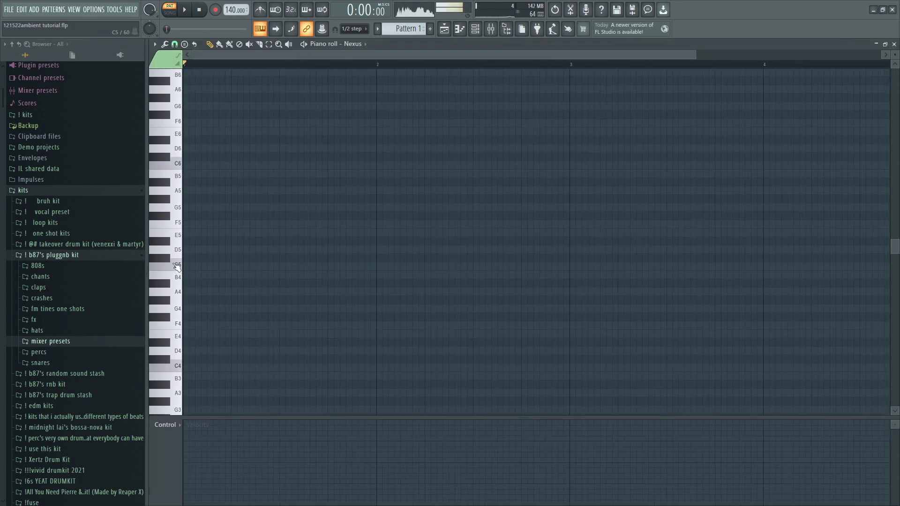
scroll(174, 264, "up", 4)
scroll(176, 266, "down", 1)
mouse_move(187, 241)
left_mouse_down()
mouse_move(147, 238)
mouse_move(164, 245)
left_mouse_up()
right_click(187, 241)
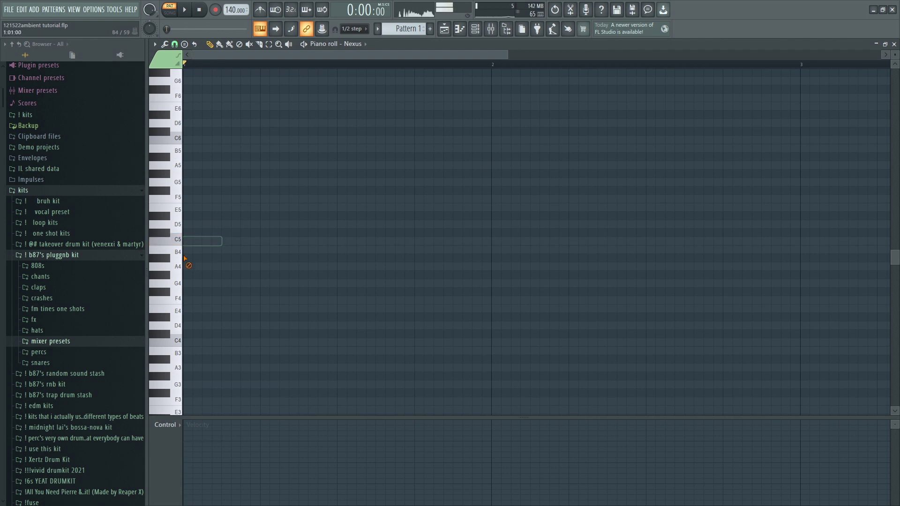
left_click(894, 44)
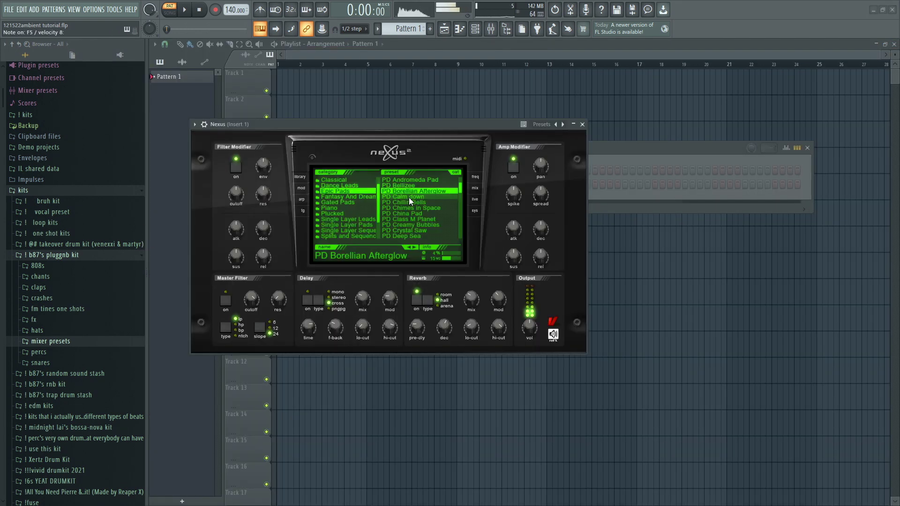
Audition several Epic Pads presets in Nexus and load PD Deep Sea
left_click(409, 197)
left_click(406, 203)
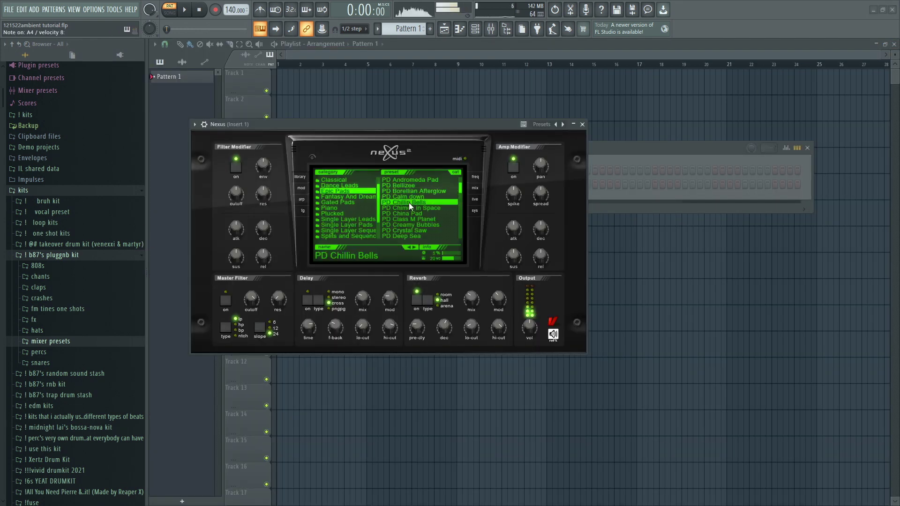
left_click(408, 209)
left_click(421, 213)
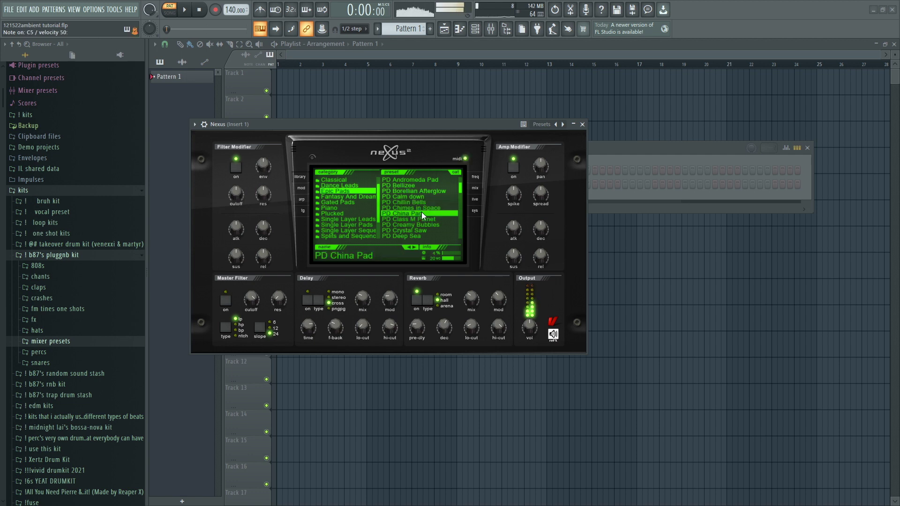
scroll(418, 217, "down", 3)
left_click(419, 207)
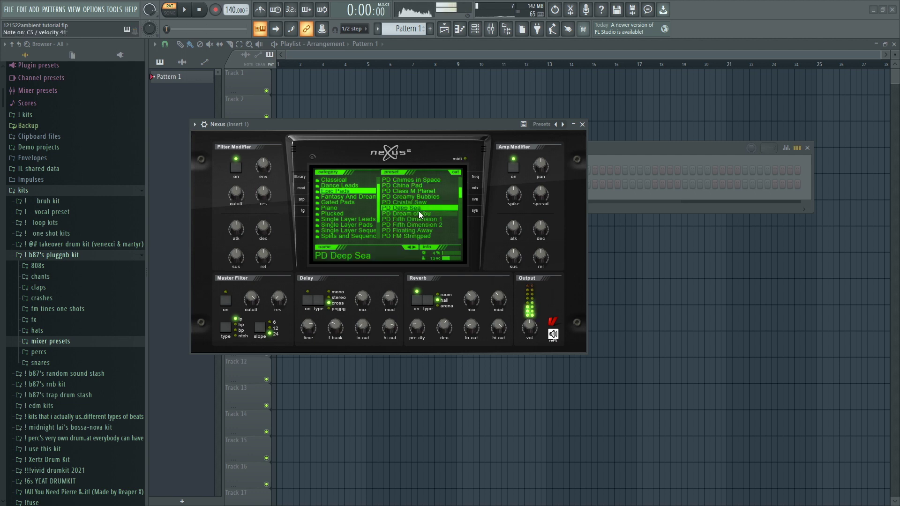
left_click(583, 124)
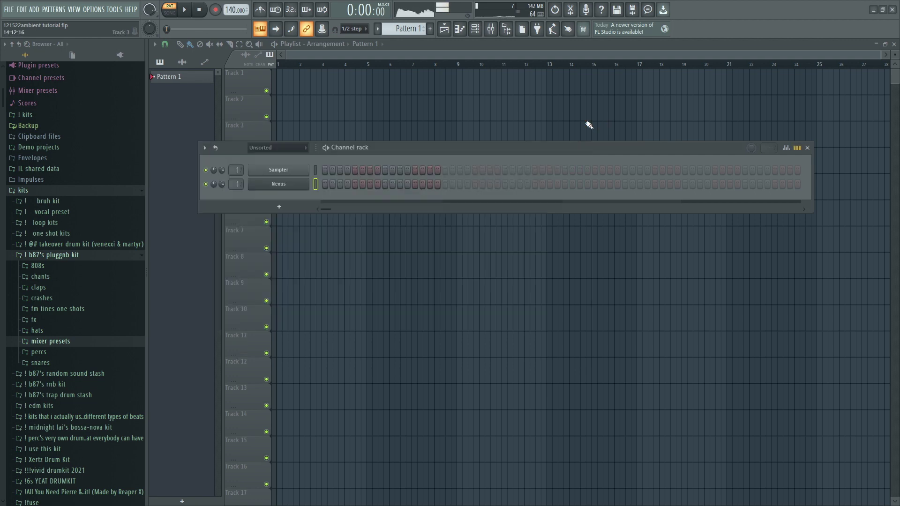
Enter C5, G5 and C6 notes at the start of the Nexus piano roll and stretch them to two bars
key("F7")
left_click(189, 266)
left_click(189, 208)
left_click(189, 165)
key("ctrl+a")
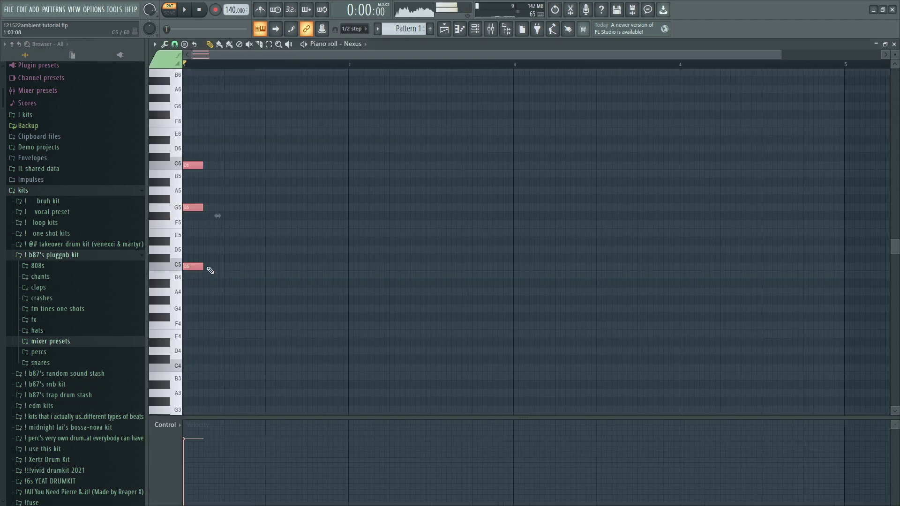
left_click_drag(202, 266, 510, 307)
left_click(428, 315, "ctrl")
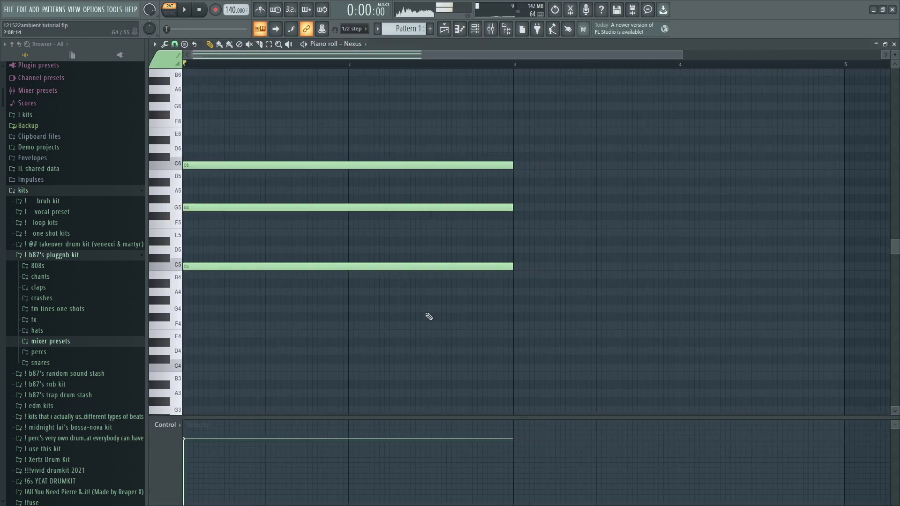
Play the chord and add two-bar D5, G4 and C4 notes to it at bar 1
scroll(428, 315, "down", 1)
key("space")
key("space")
left_click(215, 250)
left_click(215, 308)
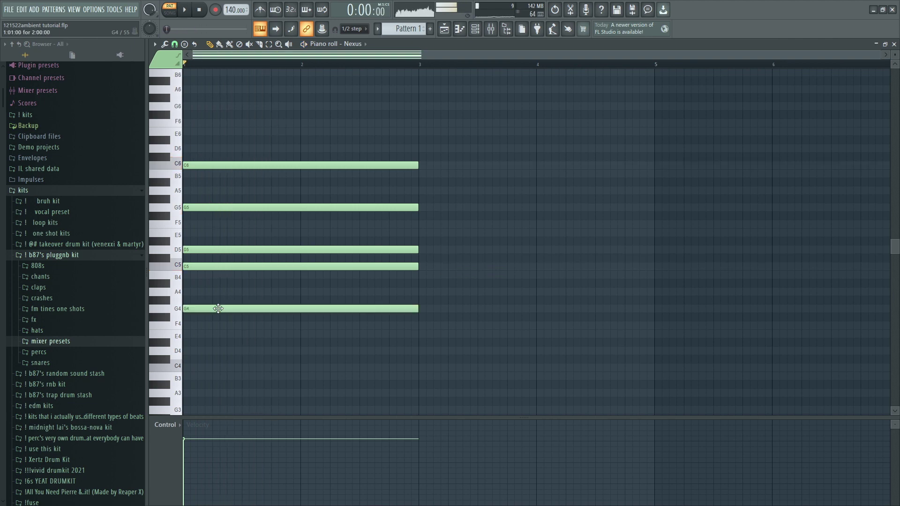
left_click(205, 368)
Transpose the whole chord down two semitones and play it back
key("ctrl+a")
key("Down")
key("Down")
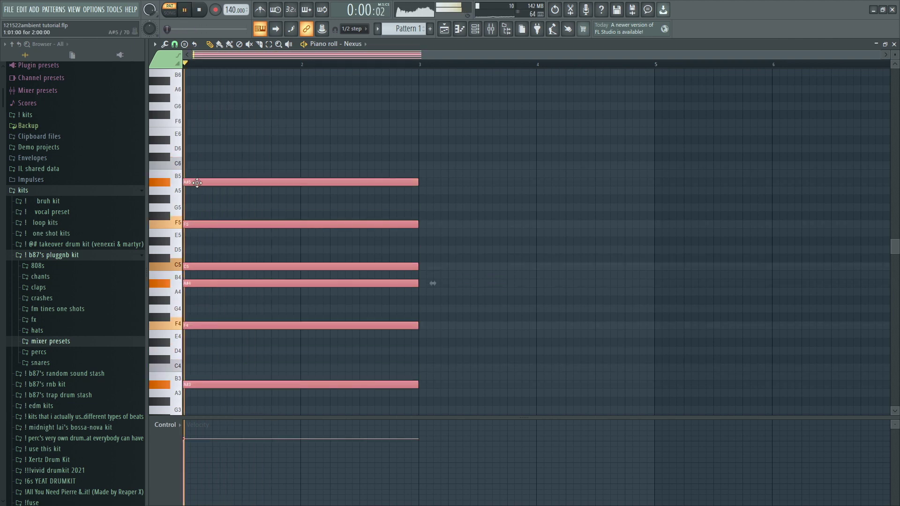
key("space")
left_click(231, 234)
key("space")
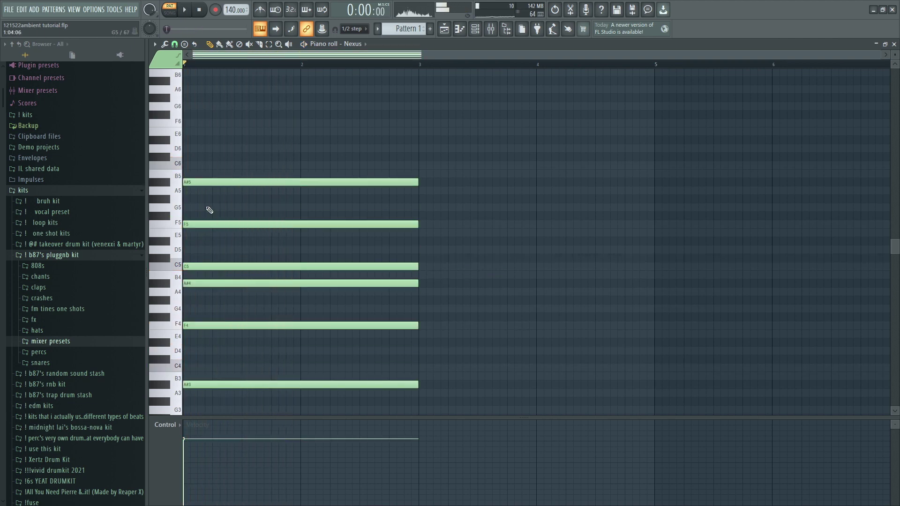
Add a two-bar A5 note to the chord at bar 1 and listen to the result
left_click(186, 190)
scroll(209, 141, "down", 3)
key("space")
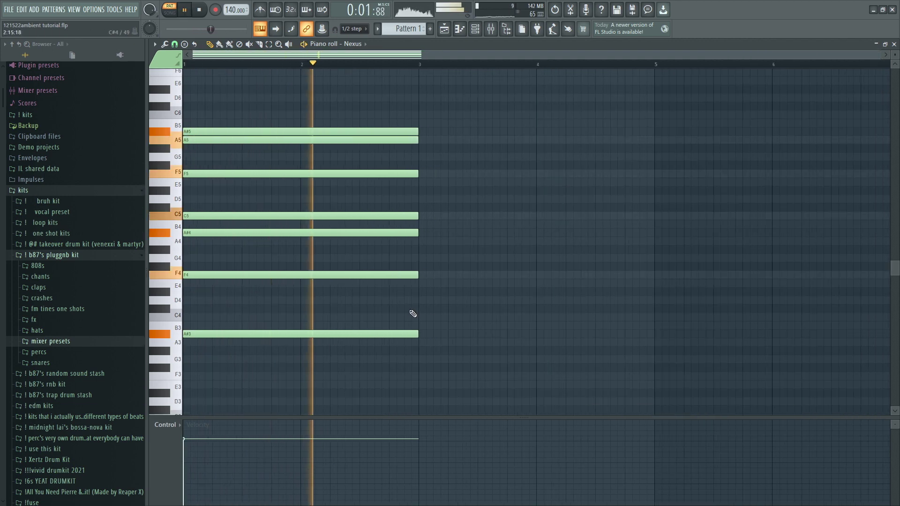
scroll(415, 323, "down", 2)
key("space")
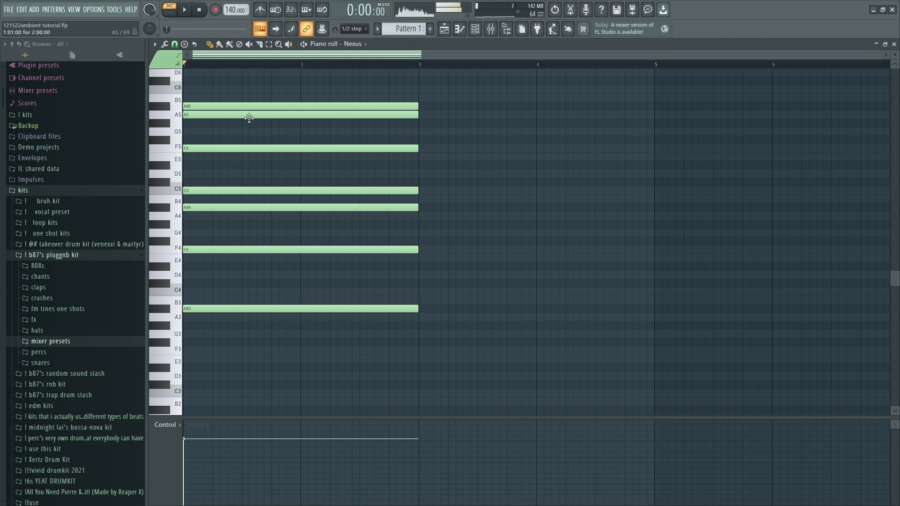
scroll(209, 263, "down", 1)
key("space")
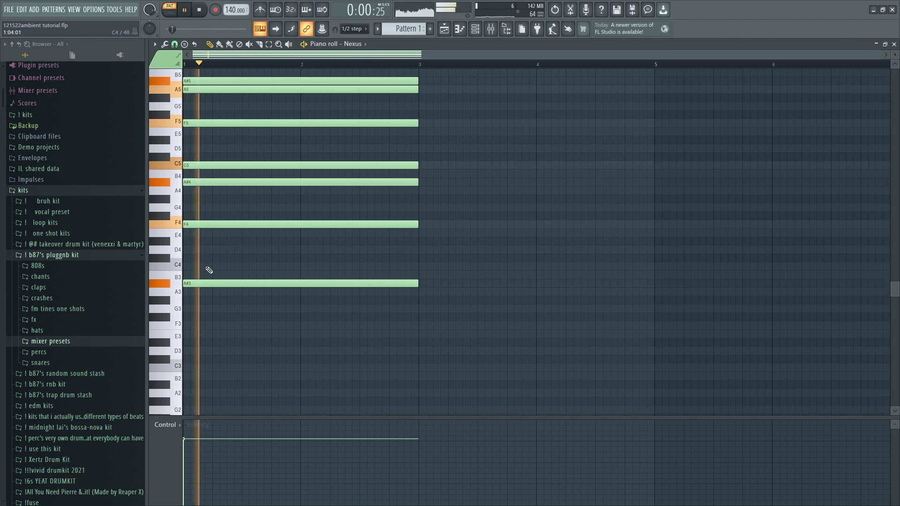
Transpose the whole chord up three semitones and play it back
scroll(209, 308, "up", 3)
key("space")
key("shift+Up")
key("shift+Up")
key("shift+Up")
key("space")
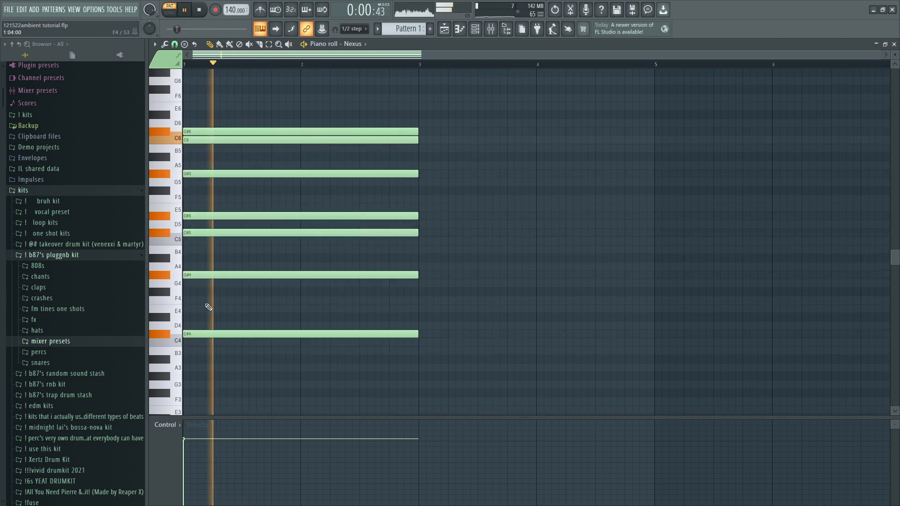
scroll(262, 296, "down", 4)
key("space")
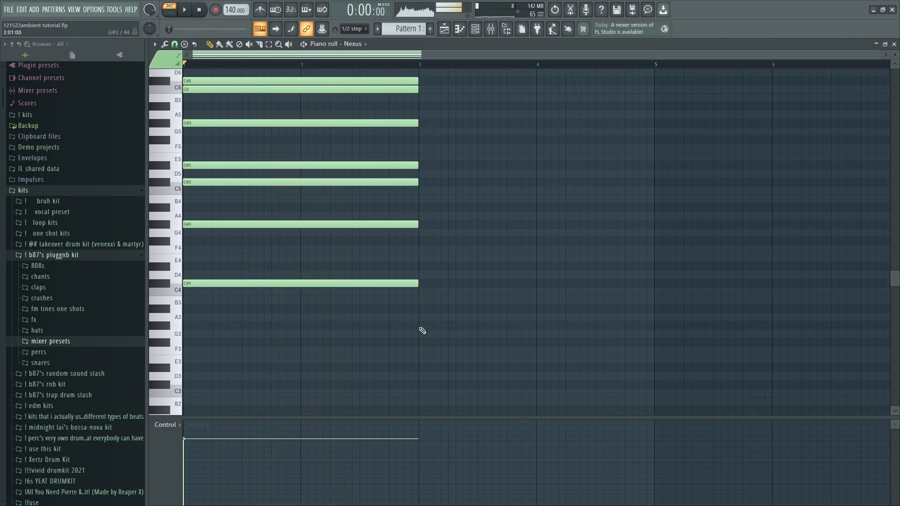
Start a second chord at bar 3 with two-bar G#3, G#4 and A#4 notes
left_click(422, 327)
scroll(440, 349, "up", 3)
scroll(440, 346, "down", 2)
left_click(413, 252)
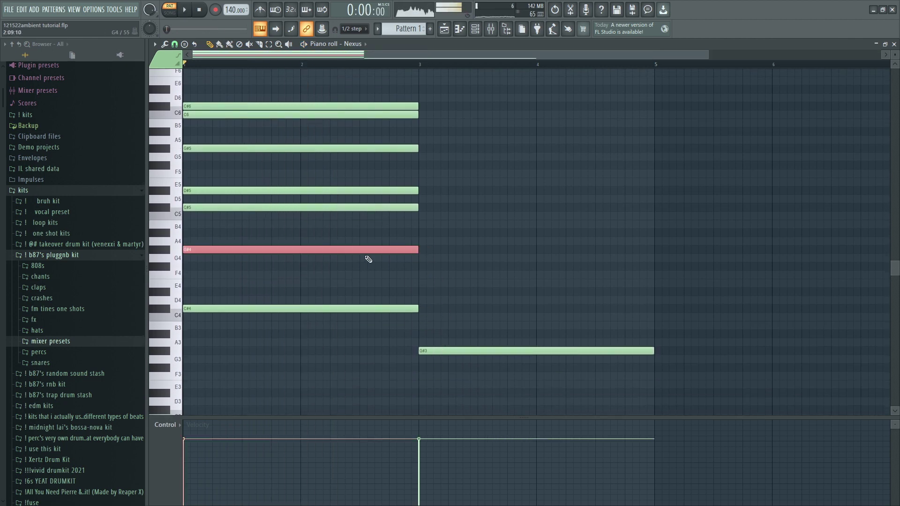
key("ctrl+b")
left_click(419, 231)
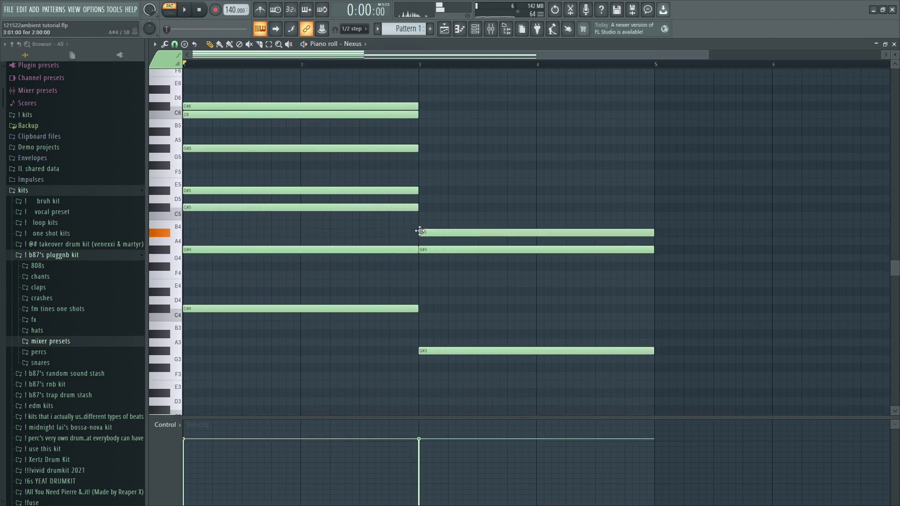
Complete the bar 3 chord with two-bar D#5, G#5, C6, C#6 and D#6 notes, and play back the progression
left_click(423, 192)
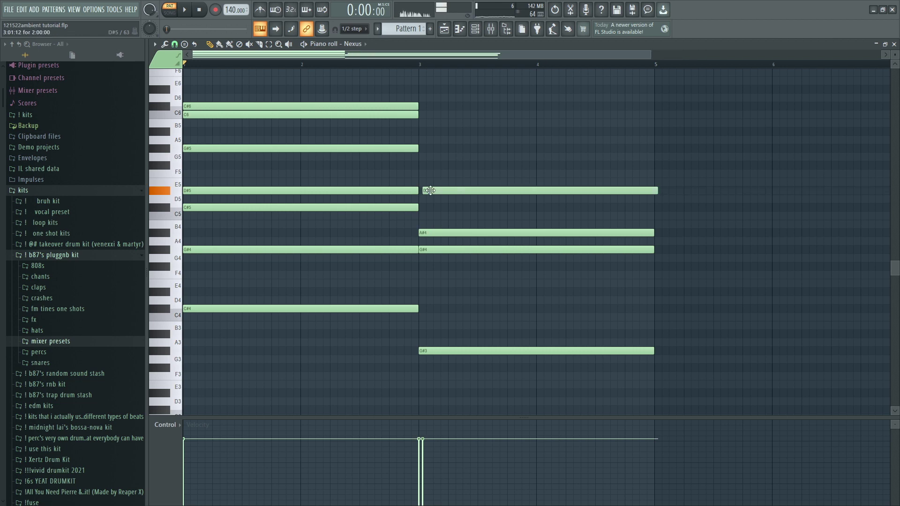
left_click(422, 149)
left_click(421, 115)
left_click(421, 107)
left_click(420, 90)
key("space")
scroll(417, 79, "down", 2, "ctrl")
scroll(408, 77, "down", 1)
scroll(402, 81, "up", 3)
scroll(407, 103, "down", 1)
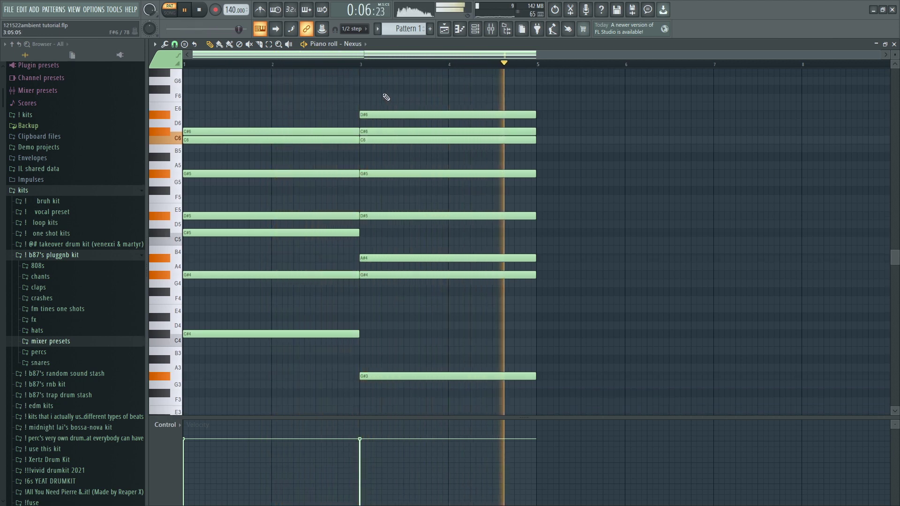
Duplicate the four-bar progression into bars 5 to 8 and transpose all notes down two semitones
key("ctrl+b")
key("ctrl+d")
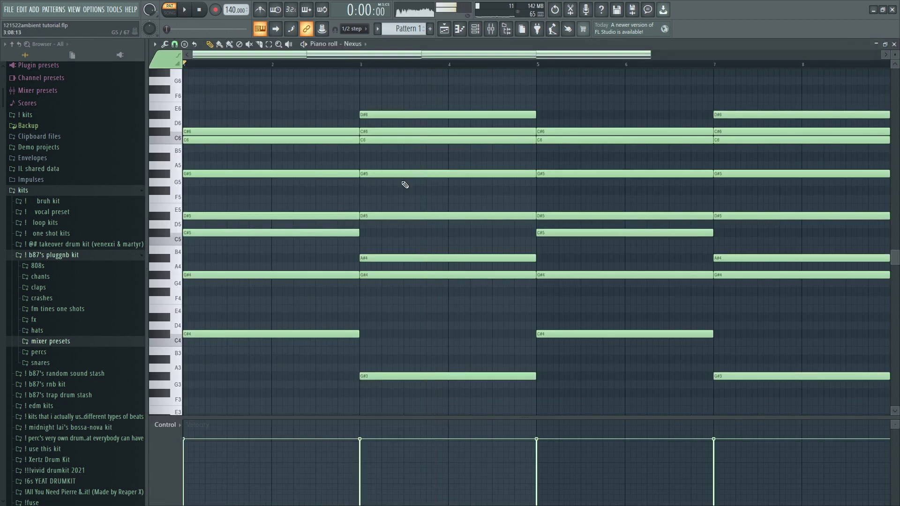
key("Down")
key("Down")
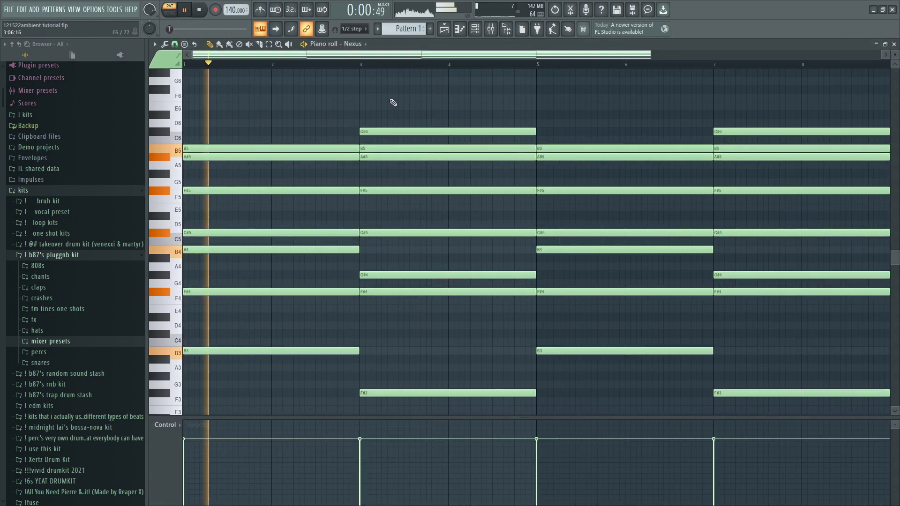
scroll(393, 103, "down", 1)
Close the piano roll and load Fruity Reeverb 2 into effect slot 2 of mixer track Insert 1
left_click(894, 44)
left_click(495, 30)
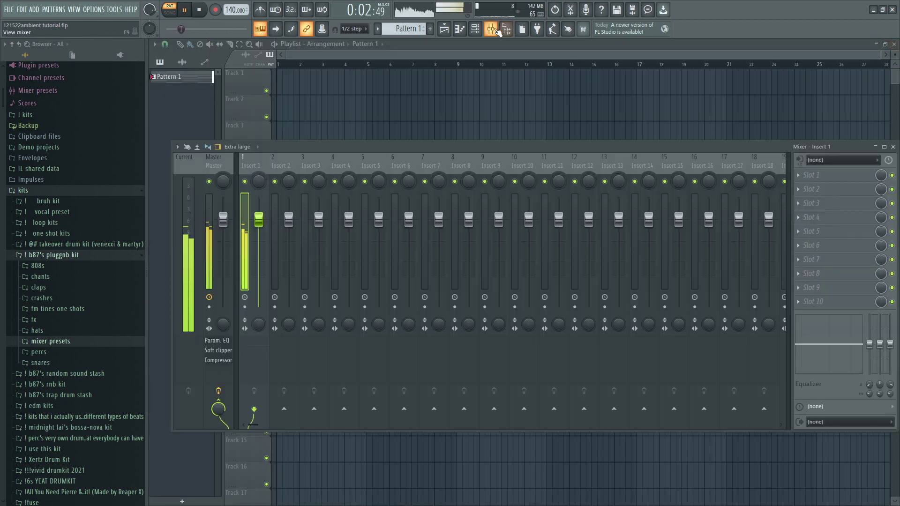
left_click(825, 189)
left_click(750, 162)
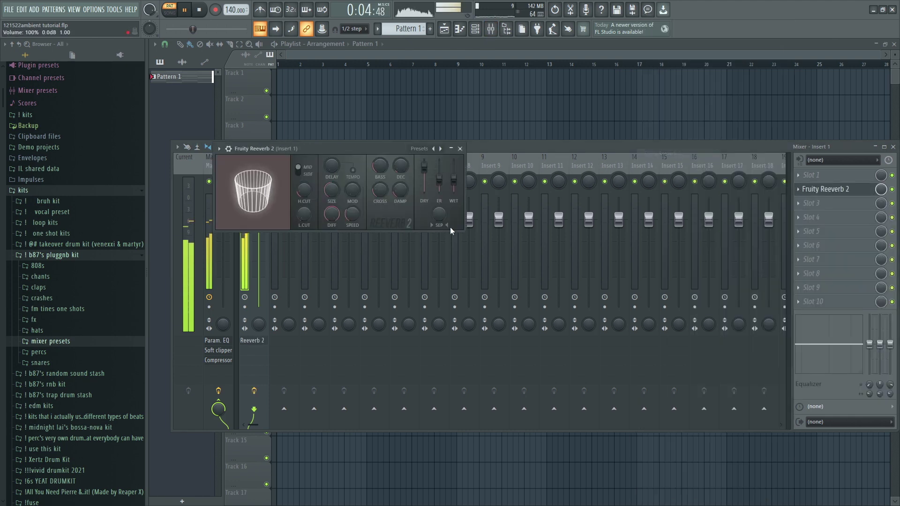
Apply the Cathedral preset in Fruity Reeverb 2, raise its wet level, and move the plugin window lower over the mixer
left_click(440, 149)
right_click(453, 177)
left_click(462, 184)
key("space")
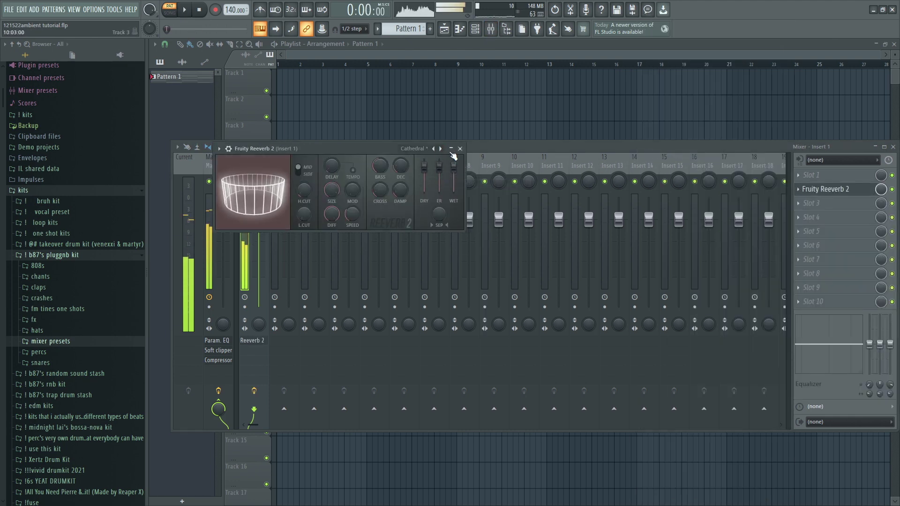
left_click_drag(424, 149, 544, 313)
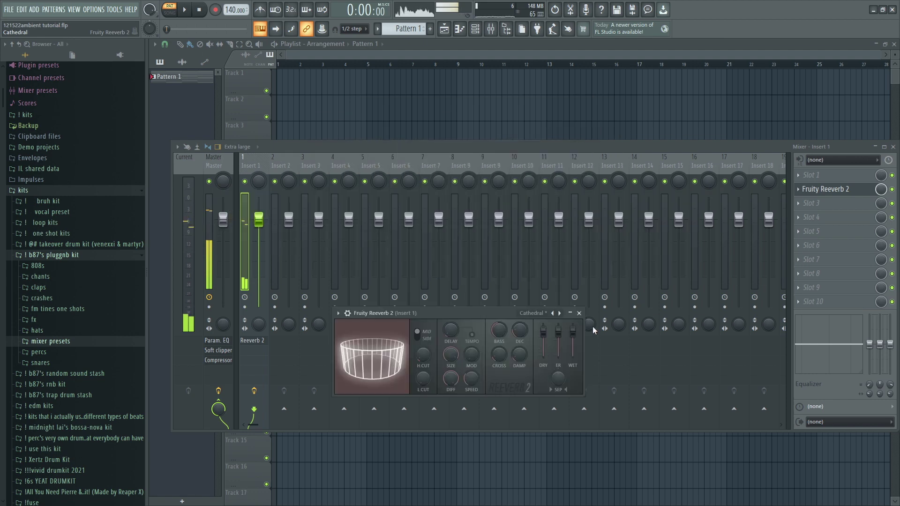
Load Fruity Flanger into effect slot 1 of Insert 1 and replace it with Fruity Flangus
left_click_drag(593, 327, 441, 178)
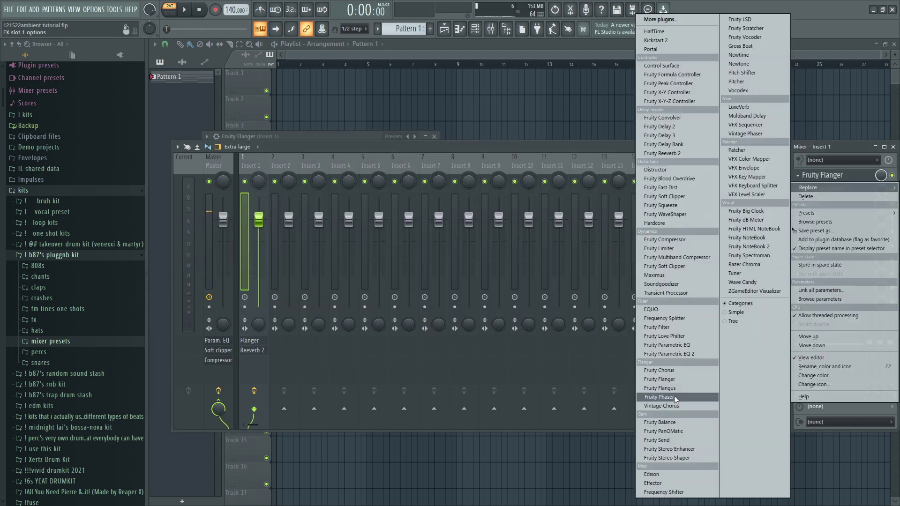
left_click(676, 391)
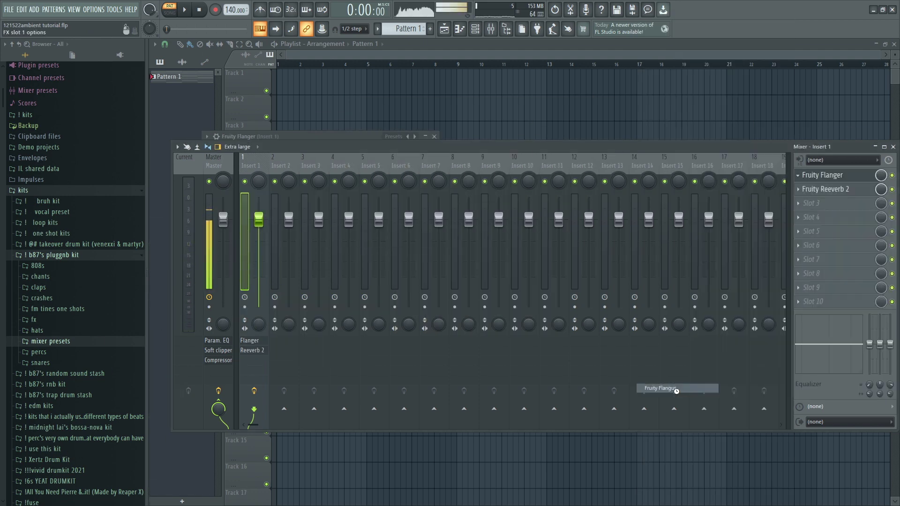
Finish loading Fruity Flangus in slot 1 of Insert 1, open it, and play the pattern while toggling the effect
left_click(676, 390)
left_click(369, 137)
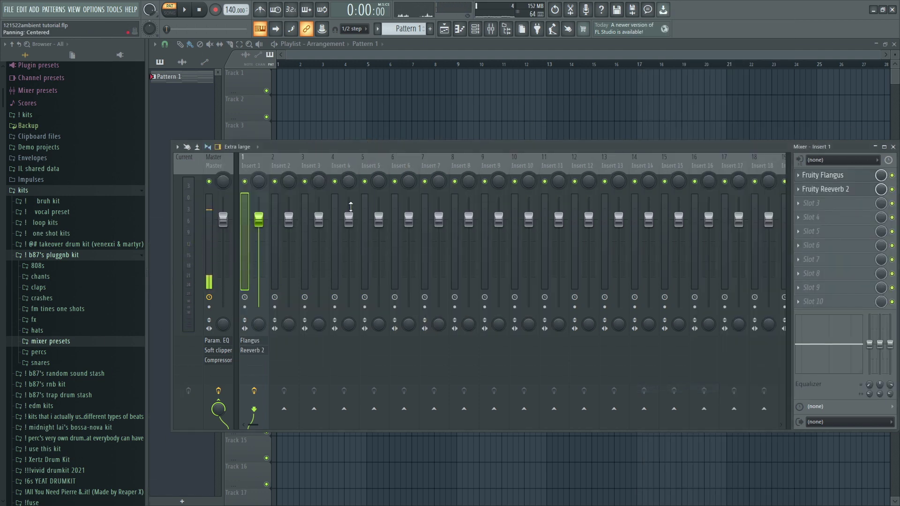
left_click(847, 176)
key("space")
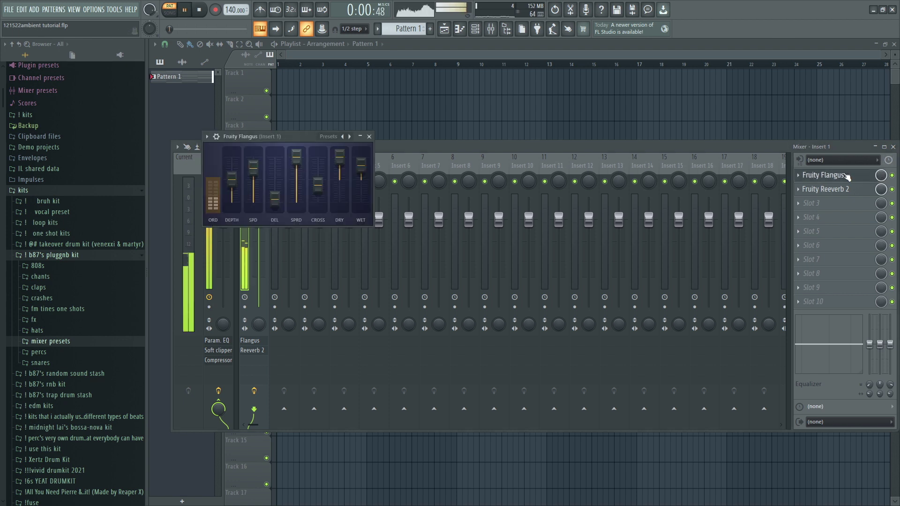
left_click(892, 176)
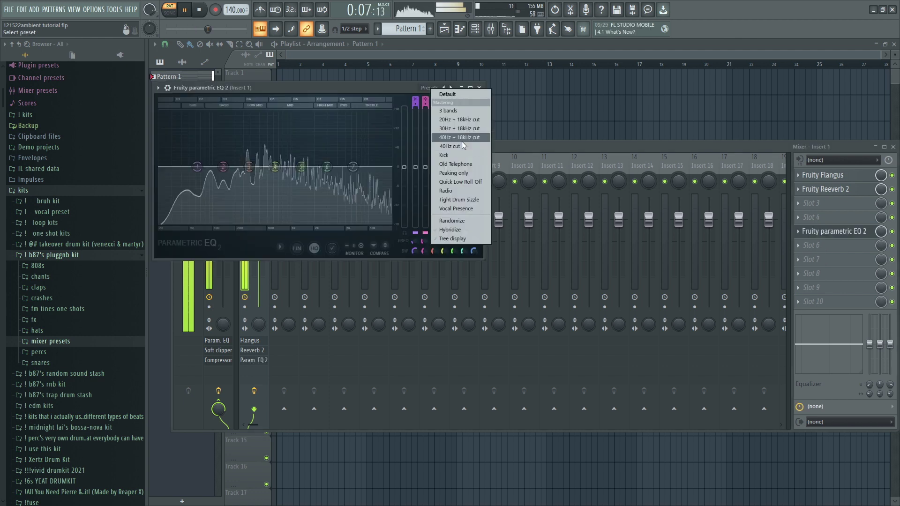
Apply the 40Hz + 18kHz cut preset in Fruity Parametric EQ 2 on Insert 1 and lower the track's volume slightly
left_click(457, 141)
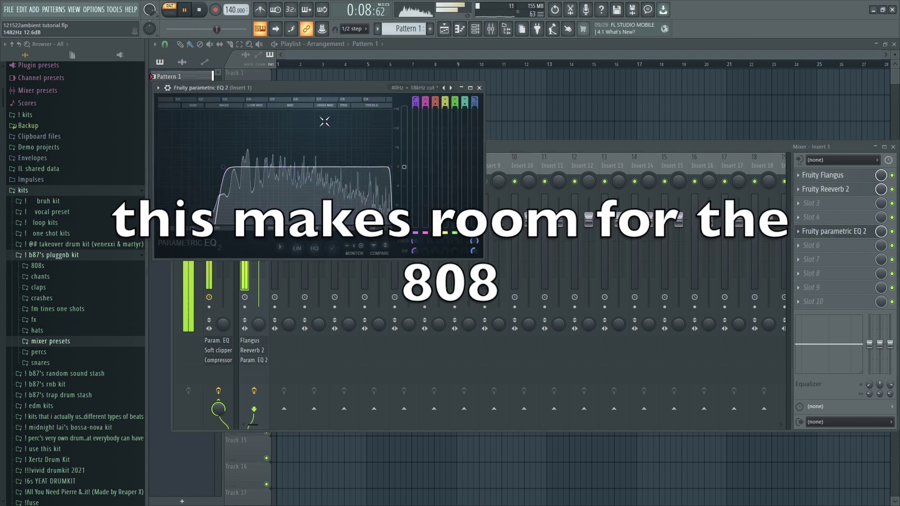
left_click(479, 88)
left_click_drag(259, 218, 258, 228)
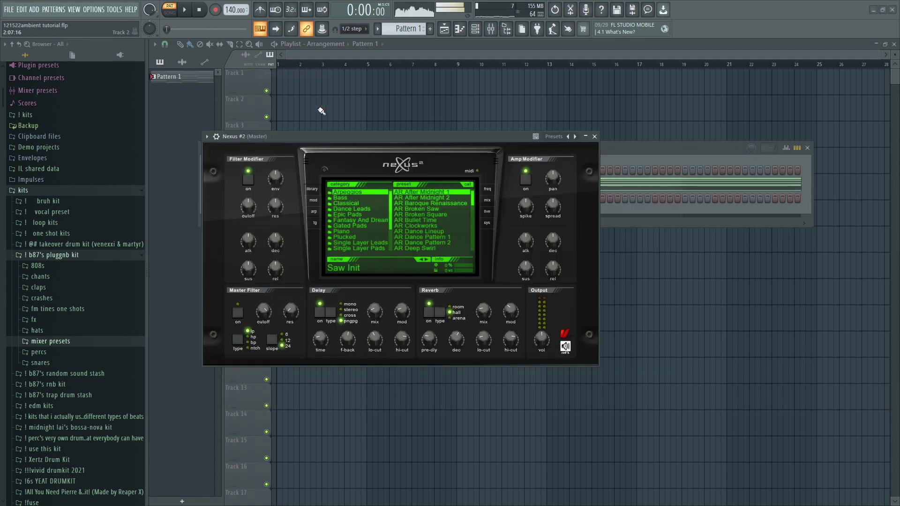
left_click(595, 137)
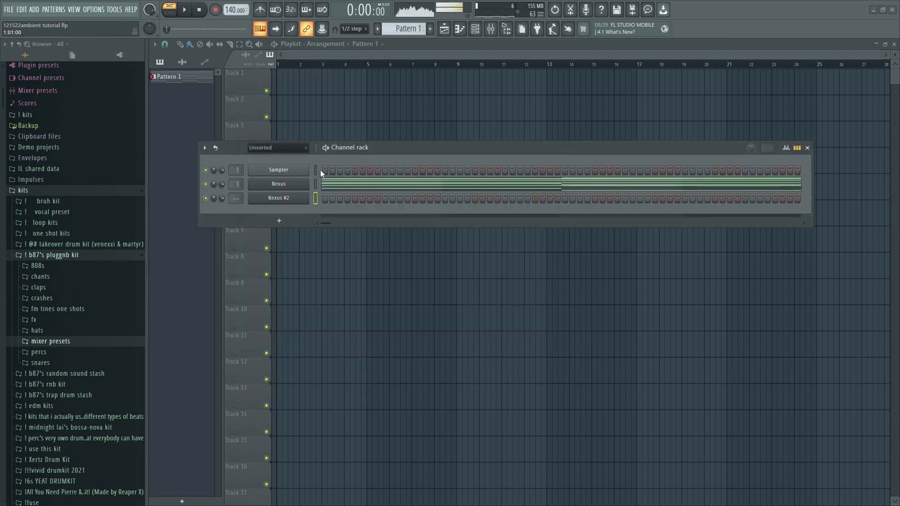
left_click(278, 221)
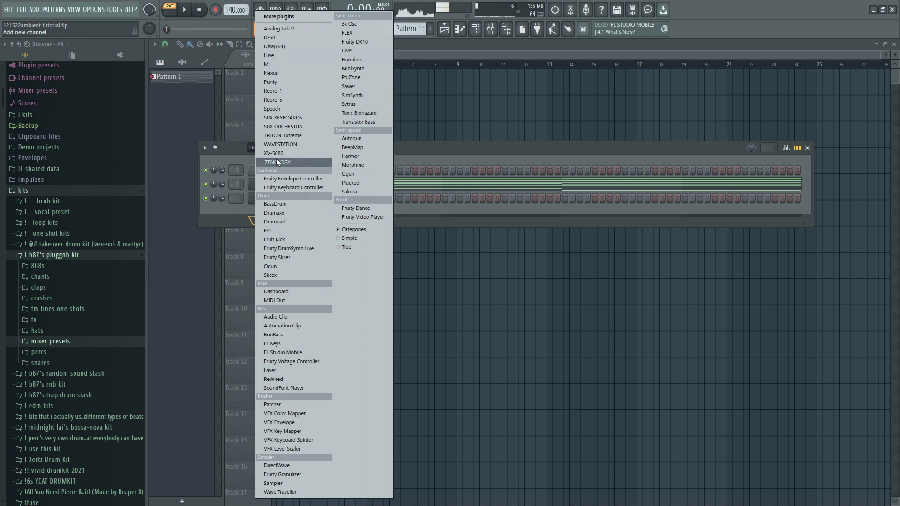
left_click(223, 148)
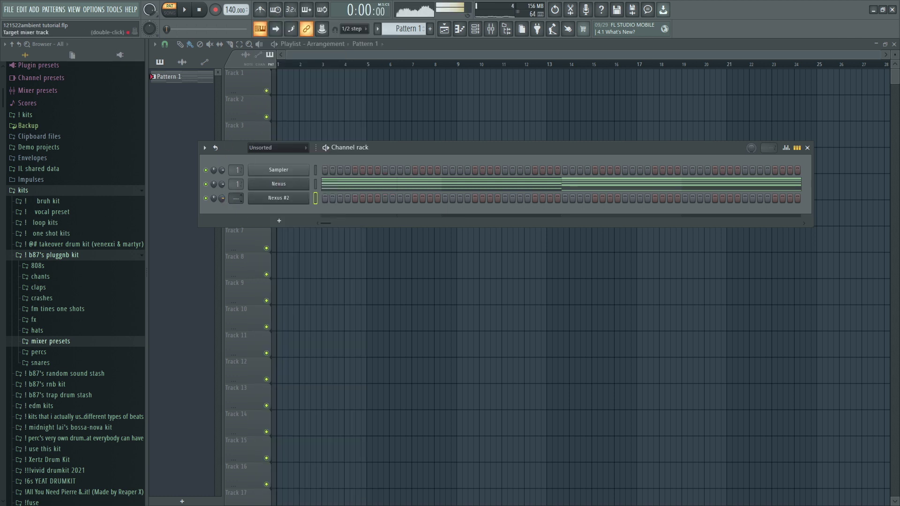
Route Nexus #2 to mixer track 2 and open the fantasy and dream preset category in its window
left_click_drag(236, 198, 236, 194)
left_click(267, 200)
left_click_drag(391, 205, 390, 231)
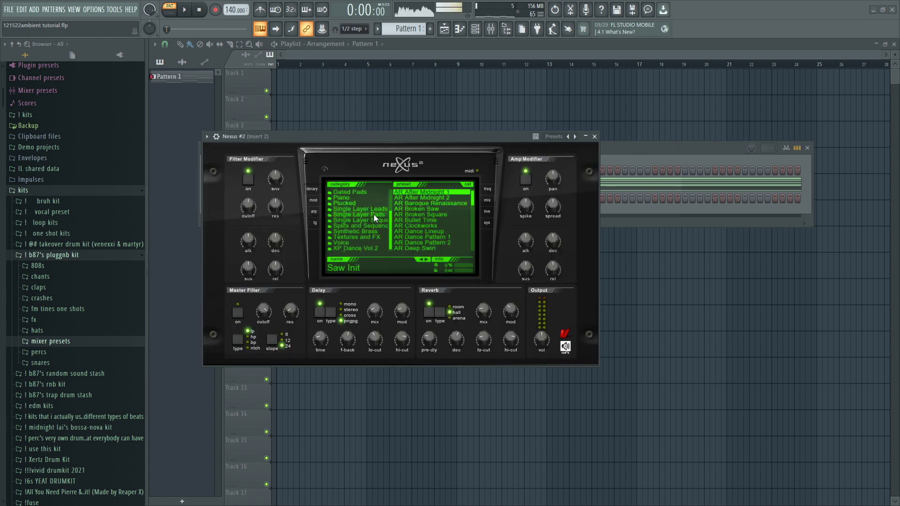
scroll(375, 216, "up", 2)
left_click(376, 220)
Audition the SY Big Bells and SY Carribean Dream presets in Nexus #2, then continue to SY Chillzone 1
left_click(427, 220)
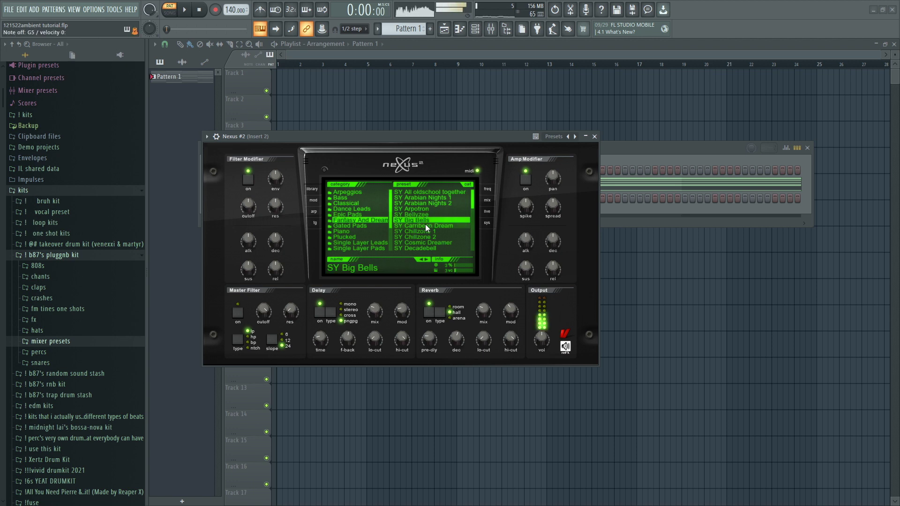
left_click(427, 227)
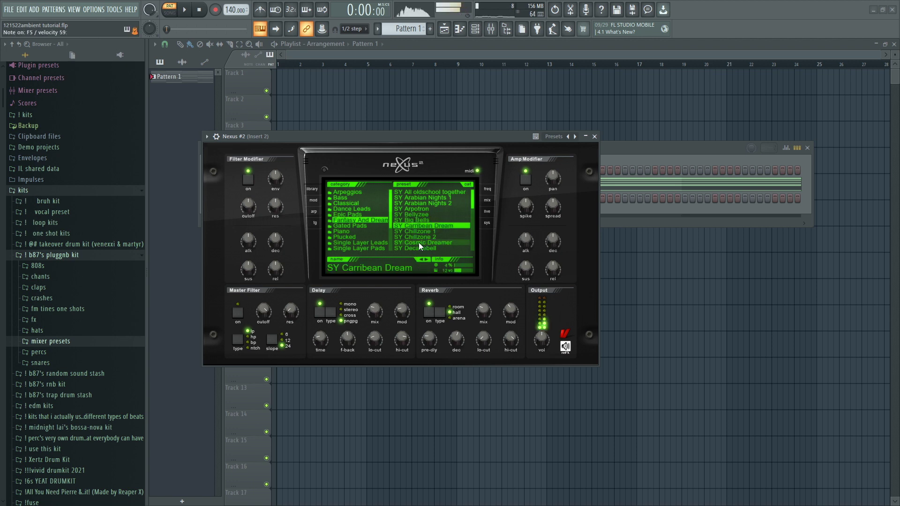
left_click(430, 227)
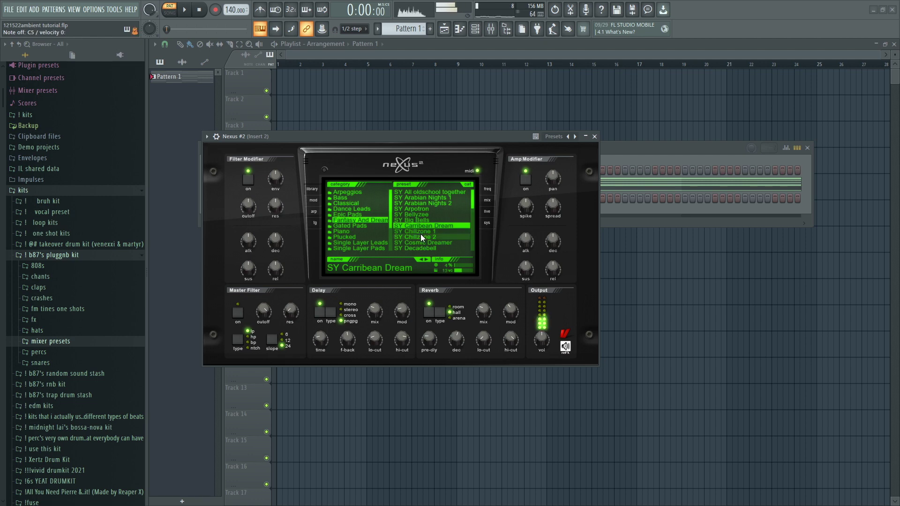
left_click(435, 232)
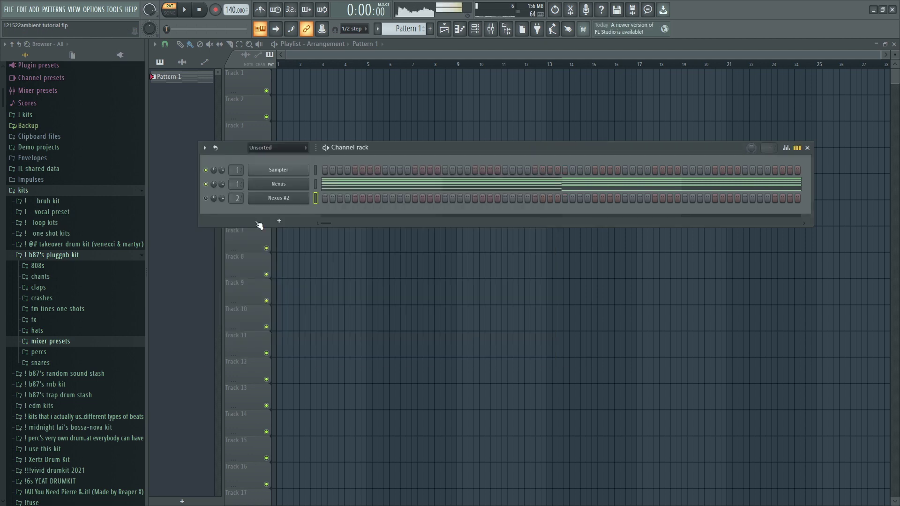
Open the mixer to review the effects on Insert 1, and close it again
left_click(495, 33)
left_click(261, 165)
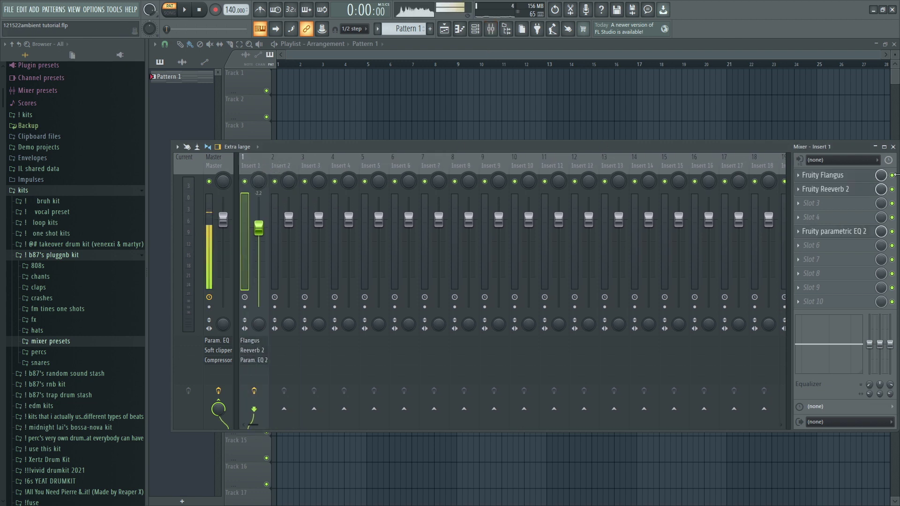
left_click(894, 148)
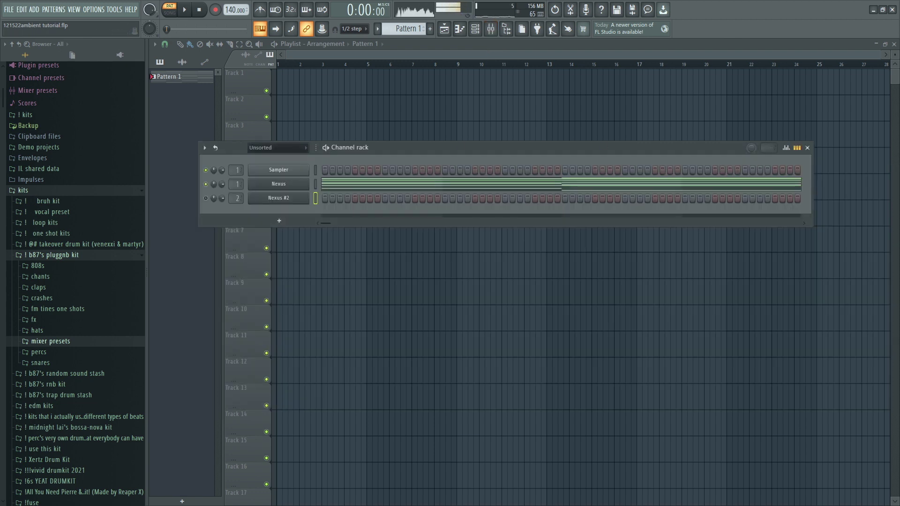
Add the hat 6 sample from the kit's hats folder as a new channel and route it to mixer track 10
left_click(69, 331)
left_click_drag(244, 233, 300, 219)
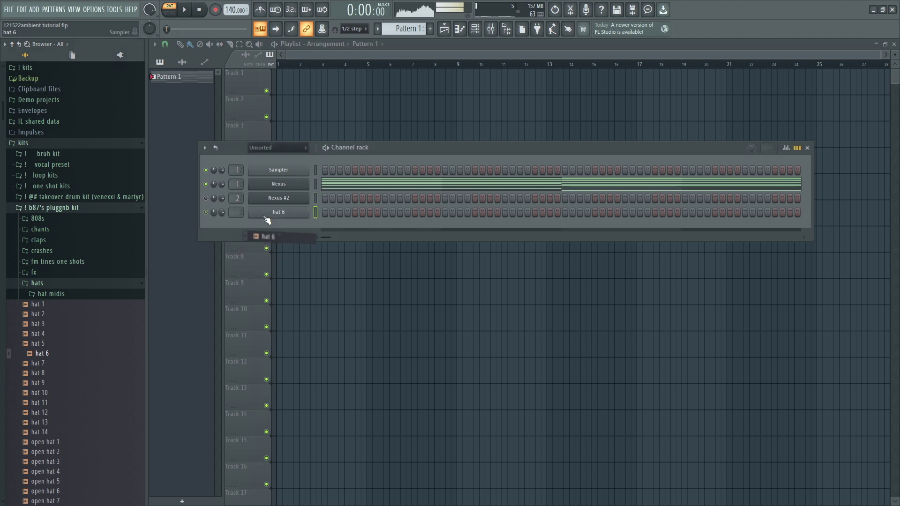
left_click_drag(240, 216, 240, 202)
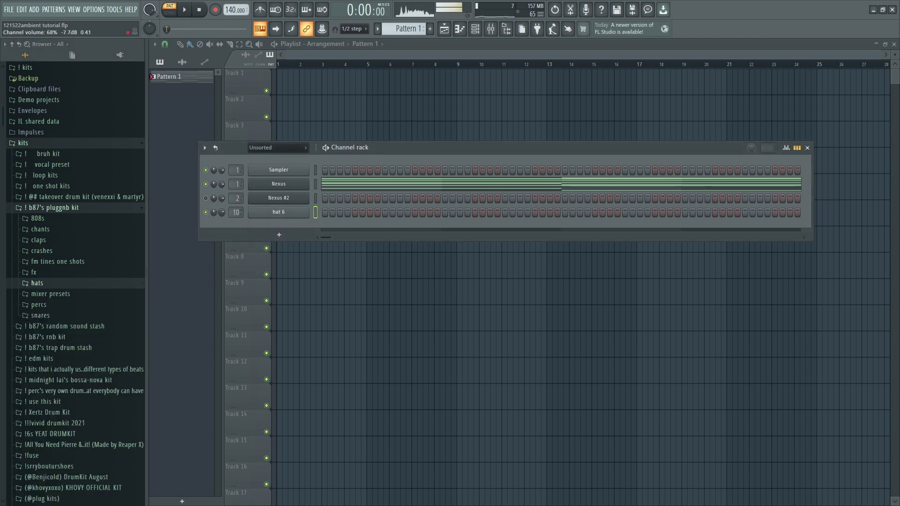
left_click(491, 29)
left_click(818, 175)
mouse_move(807, 187)
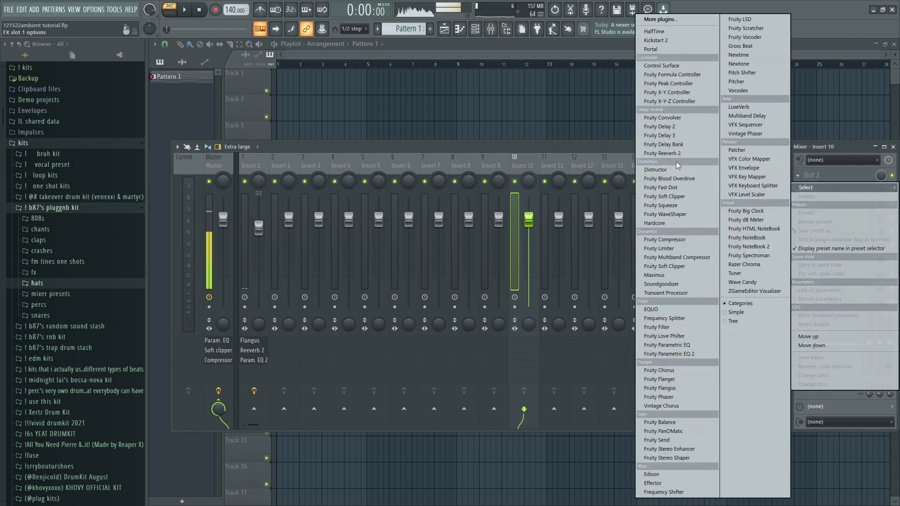
left_click(587, 149)
left_click(893, 146)
Add the clap 1 sample from the kit's claps folder as a new channel
left_click(55, 316)
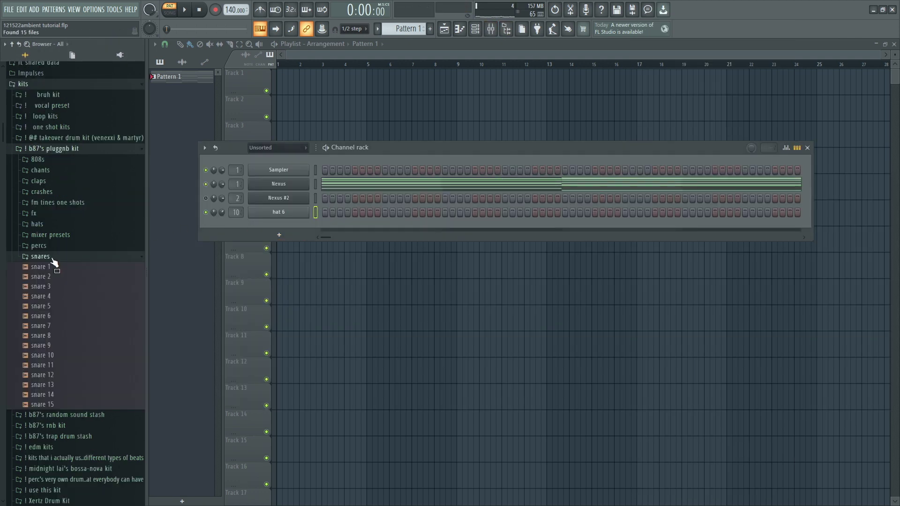
left_click(56, 257)
left_click(38, 181)
left_click_drag(42, 191, 474, 227)
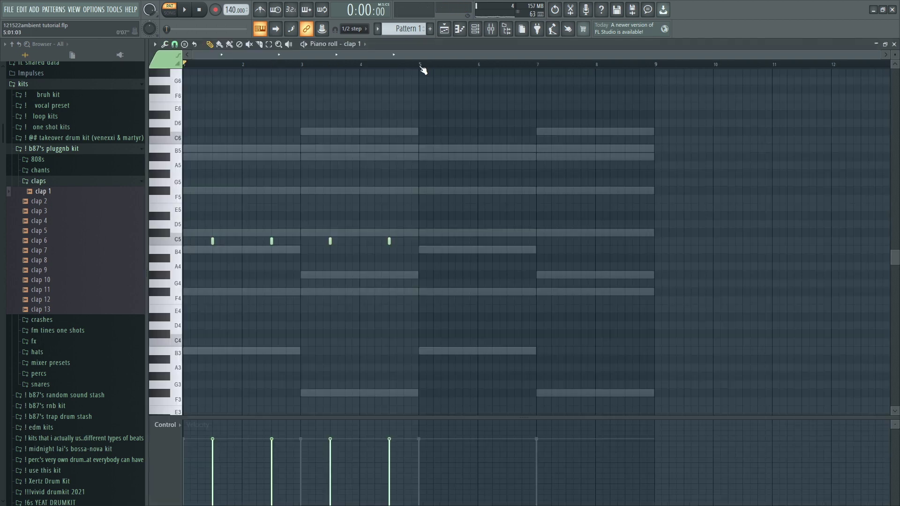
Duplicate the clap 1 notes from bars 1 to 4 into bars 5 to 8, play the pattern, and close the piano roll
left_click_drag(421, 66, 183, 66)
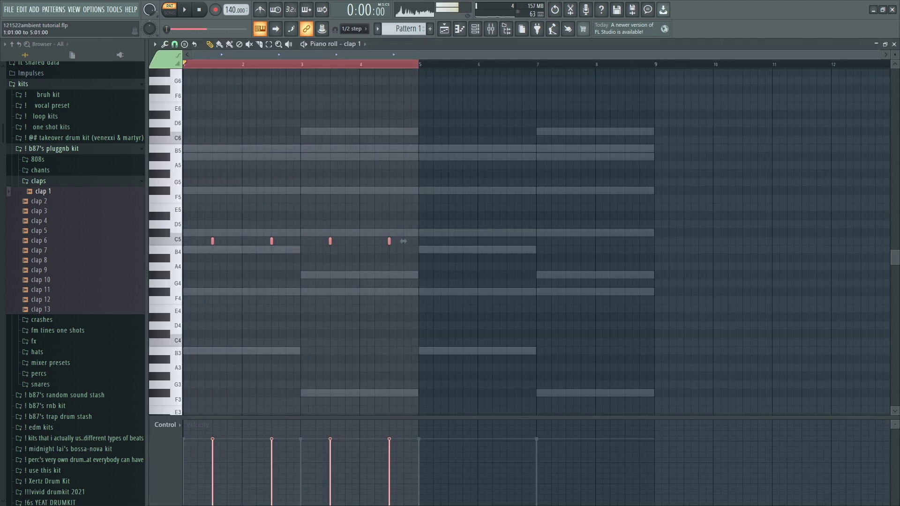
key("ctrl+b")
left_click(469, 66, "ctrl")
key("space")
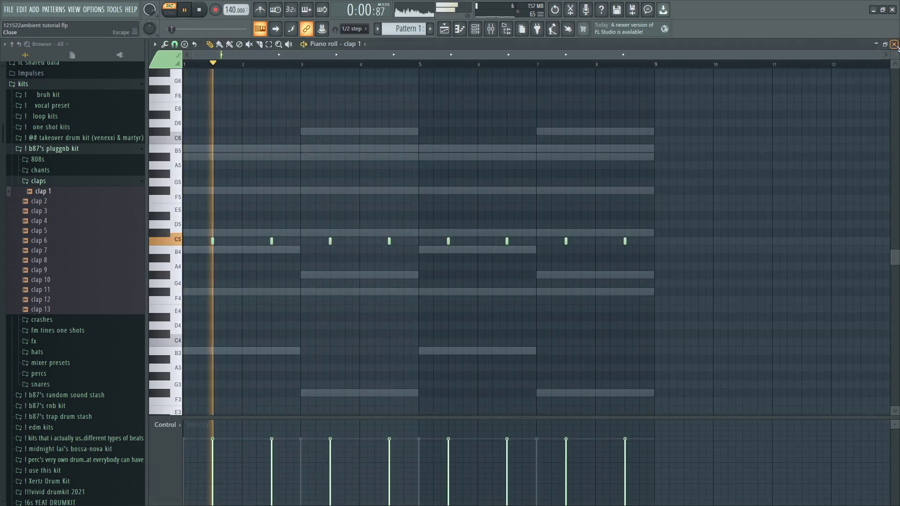
key("F7")
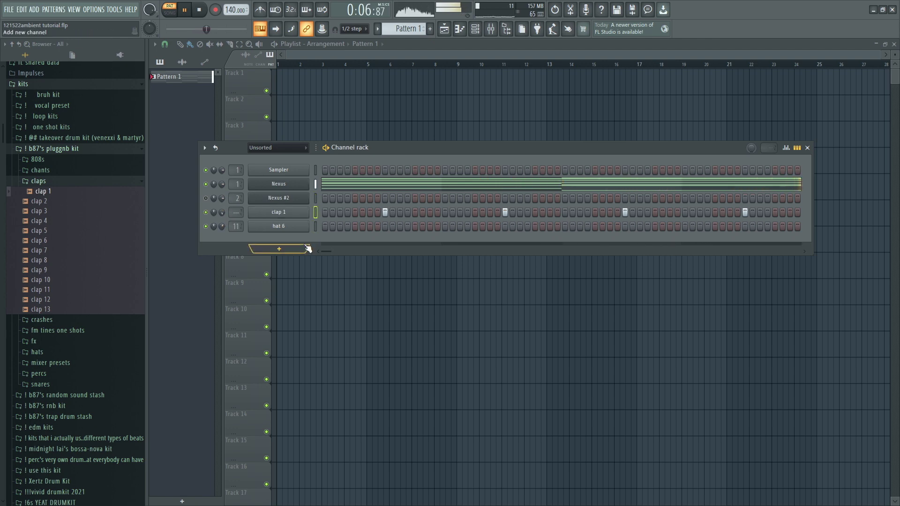
Open hat 6 in the piano roll, change the grid snap, and write bar 1 on C5 with a quick roll into beat 3
right_click(272, 227)
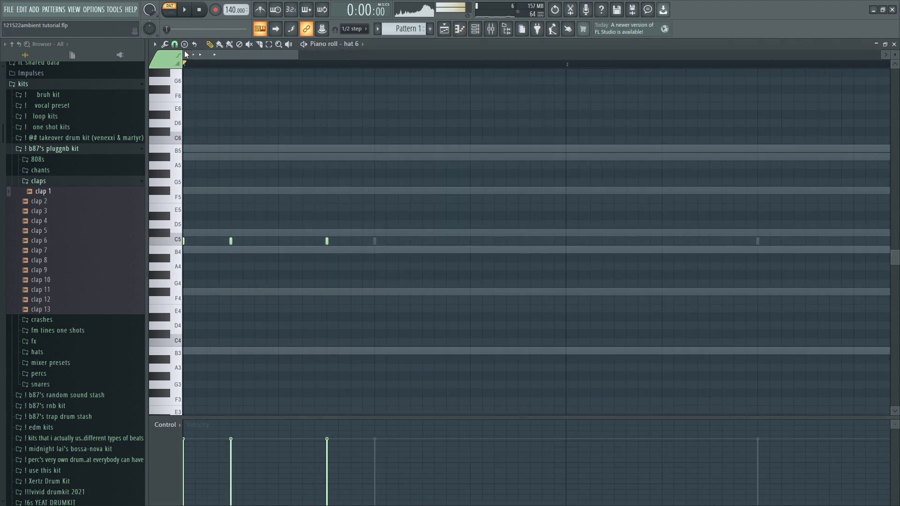
left_click(175, 44)
left_click(189, 115)
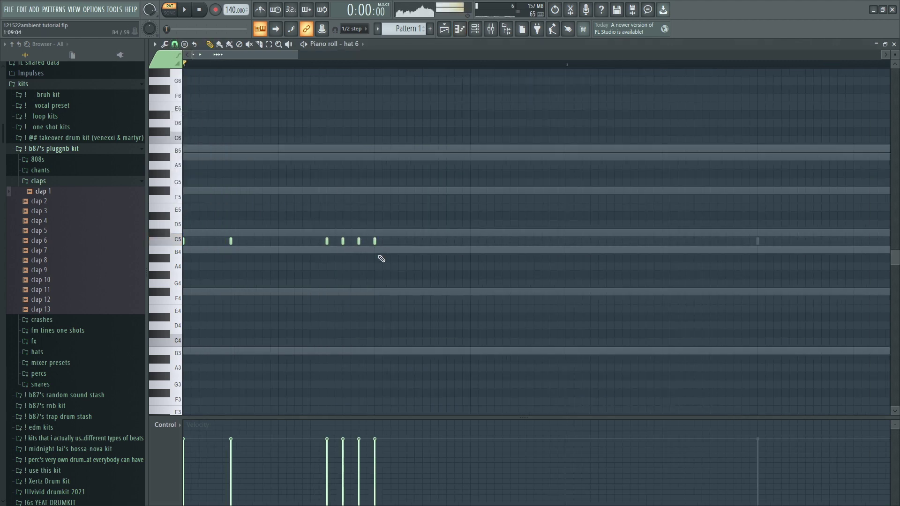
scroll(381, 258, "down", 5)
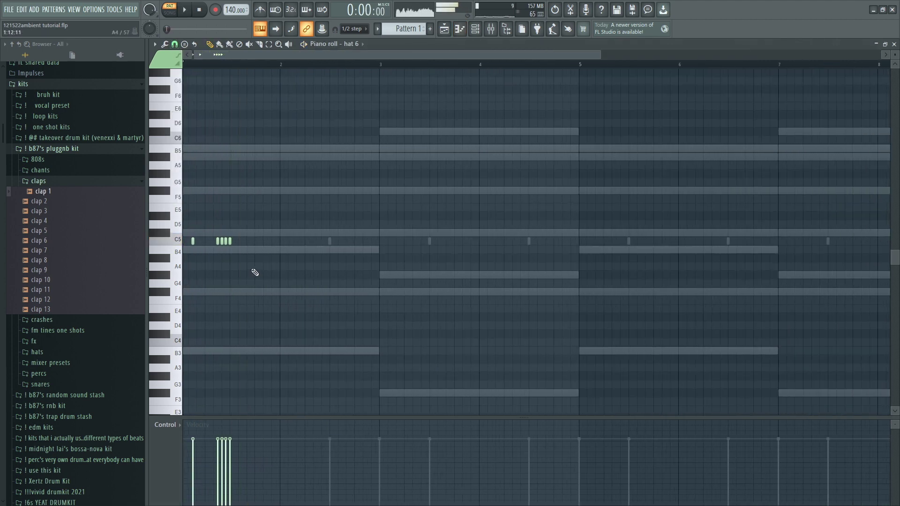
scroll(262, 258, "up", 4)
left_click(260, 242)
Place two hat 6 notes on D4 at steps 3 and 4 of bar 2 and check them in playback
scroll(312, 305, "down", 5)
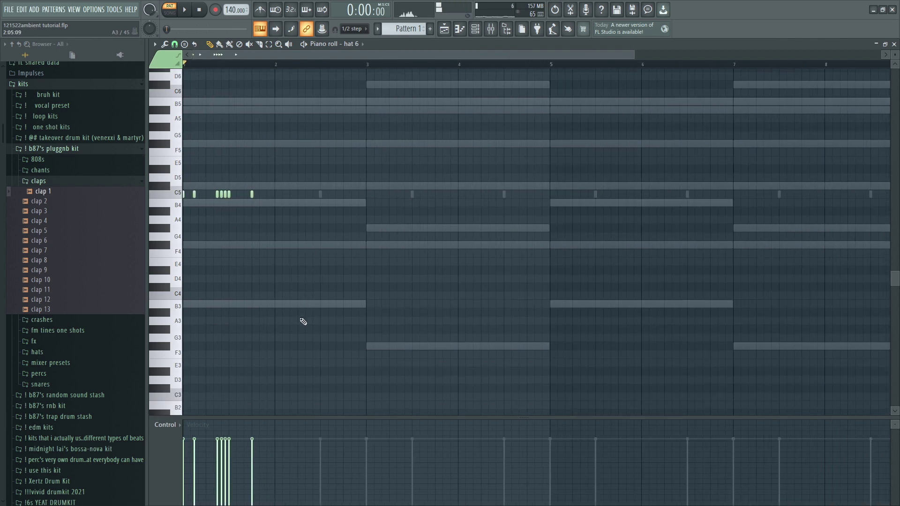
scroll(299, 316, "up", 3)
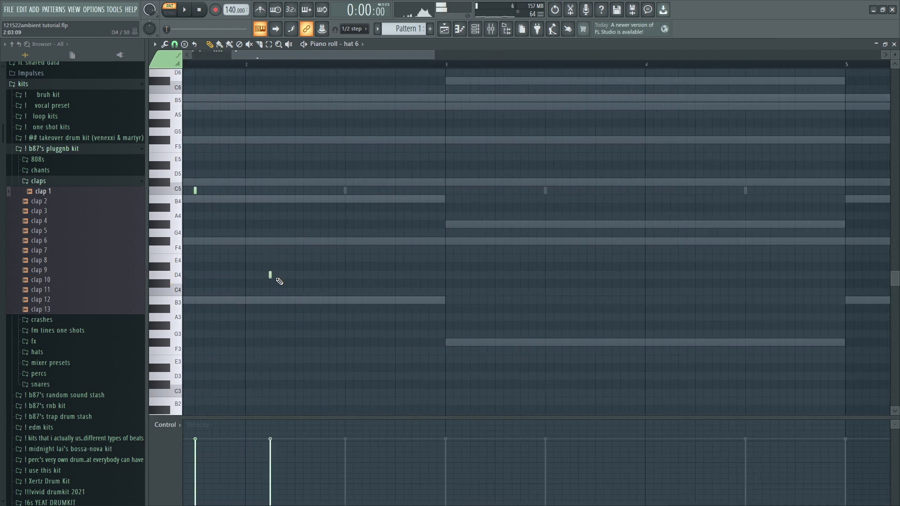
scroll(258, 292, "down", 2)
left_click_drag(257, 283, 279, 262)
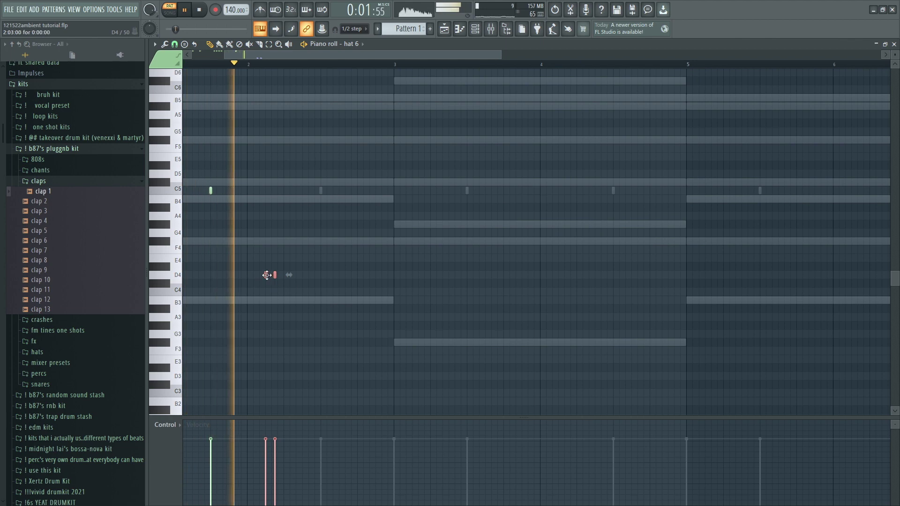
scroll(265, 263, "up", 4)
left_click(295, 223, "ctrl")
key("space")
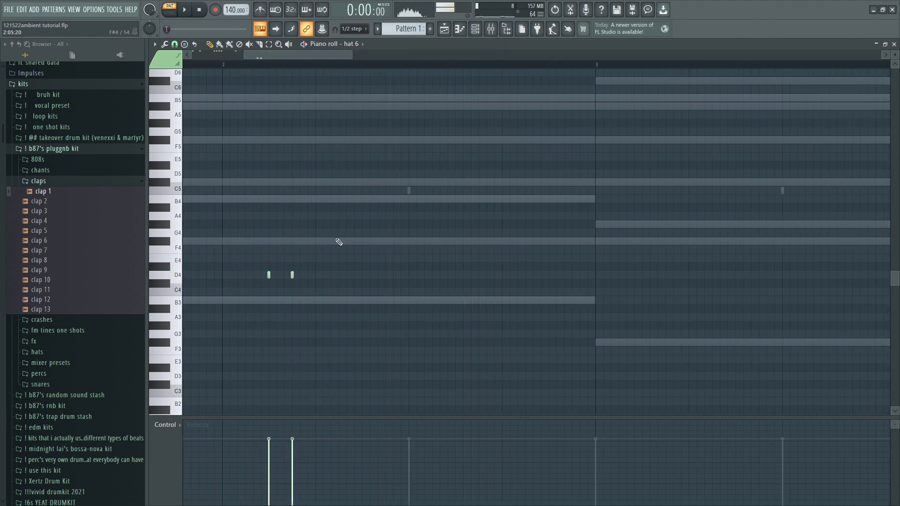
Add a D4 hat at step 7 of bar 2, removing and re-placing it while listening with the metronome on
scroll(337, 240, "down", 4)
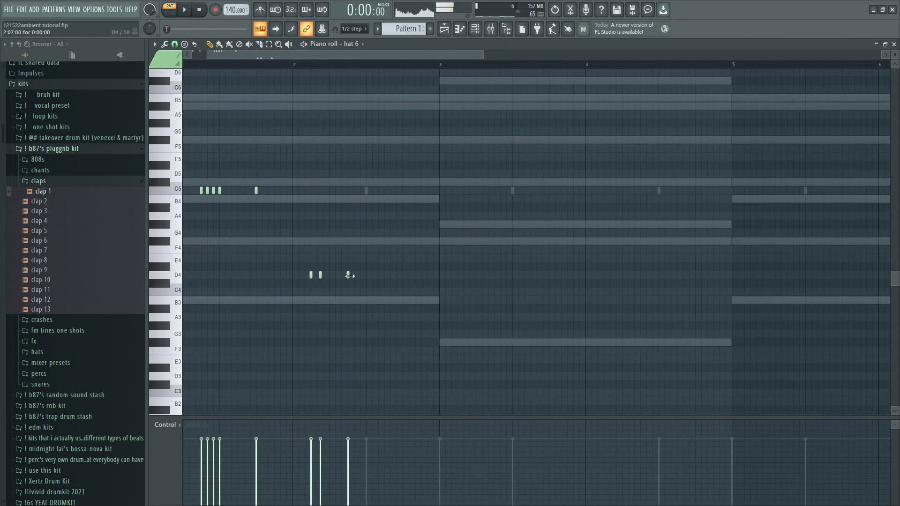
right_click(294, 274)
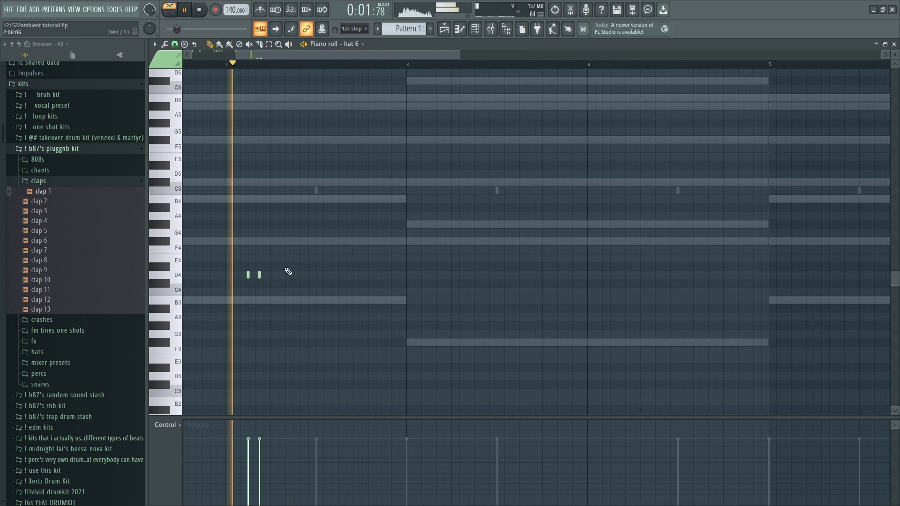
scroll(263, 269, "up", 2)
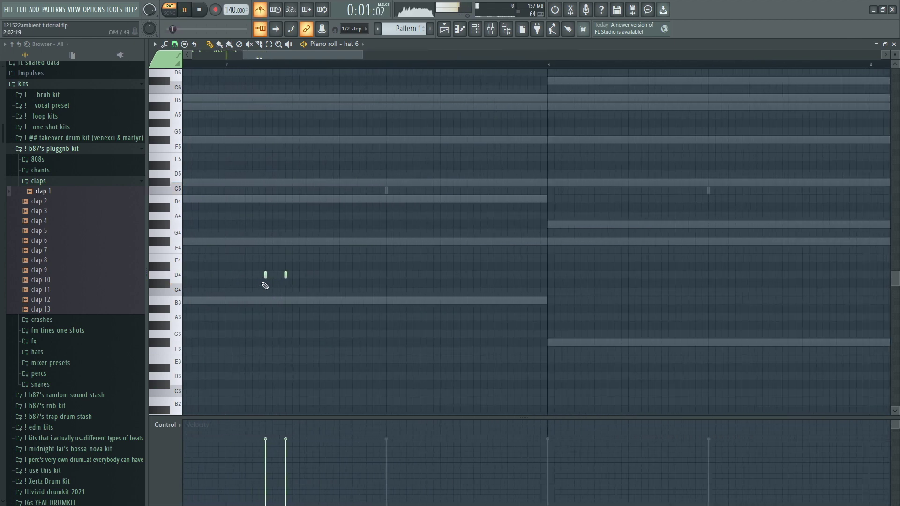
scroll(272, 249, "down", 2)
key("space")
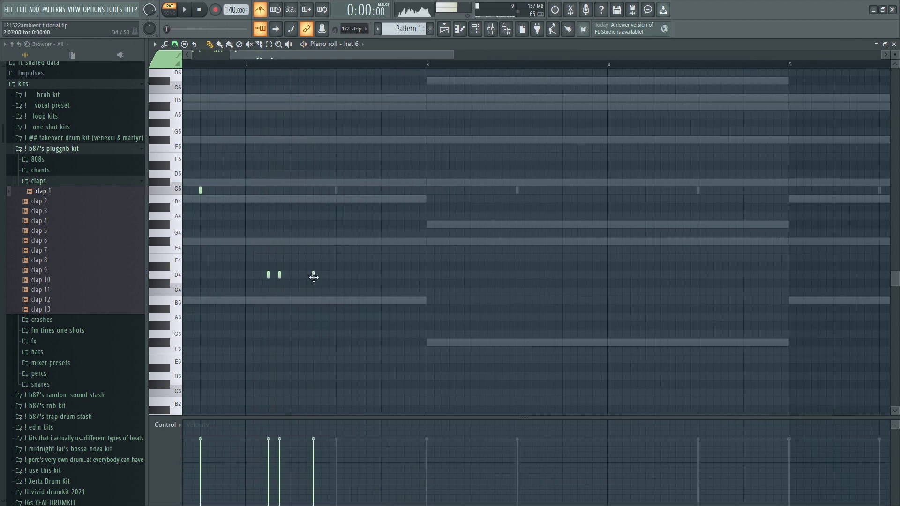
left_click(250, 68)
scroll(368, 257, "up", 2)
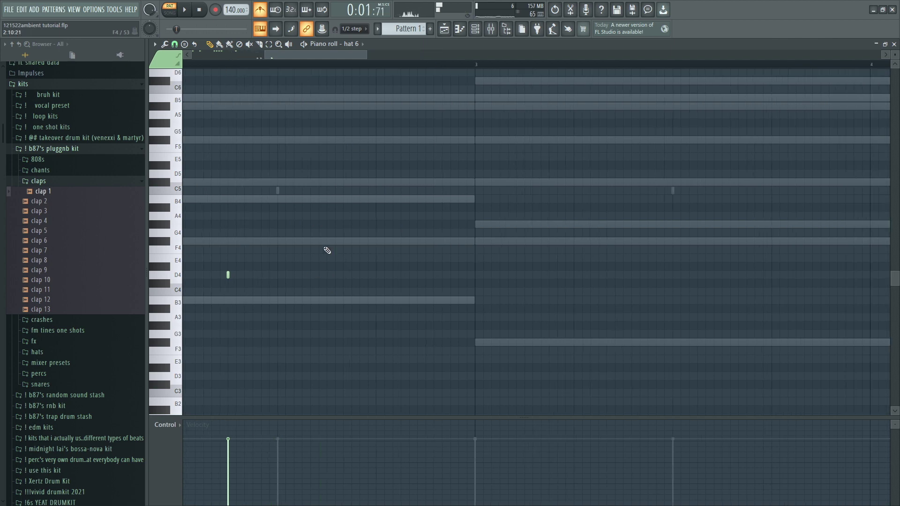
Replace the F#4 hat in bar 2 with a G#4 hat at step 15 and turn the metronome off
scroll(427, 232, "down", 3)
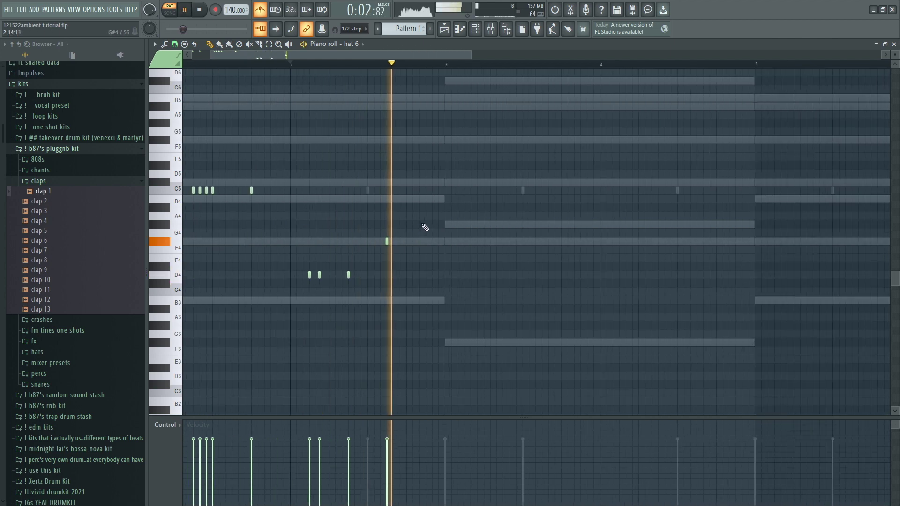
left_click(426, 224)
right_click(386, 241)
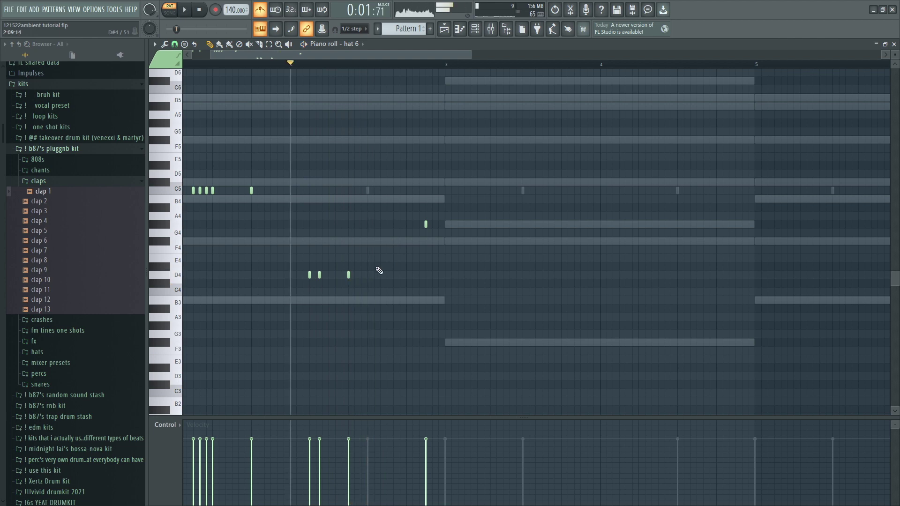
left_click(260, 10)
scroll(456, 229, "up", 3)
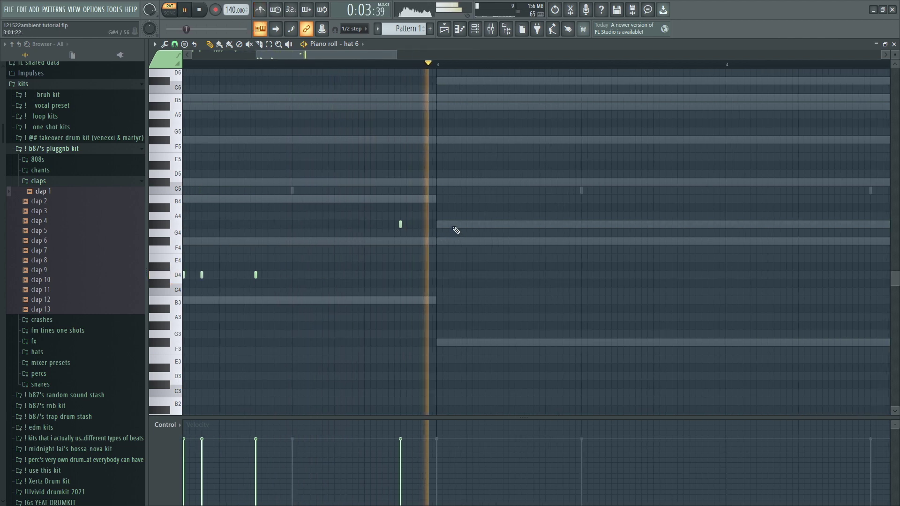
Add a G#4 hat on the first step of bar 3 and play the pattern back
key("space")
left_click(436, 224)
scroll(431, 220, "down", 3)
key("space")
scroll(408, 203, "down", 4)
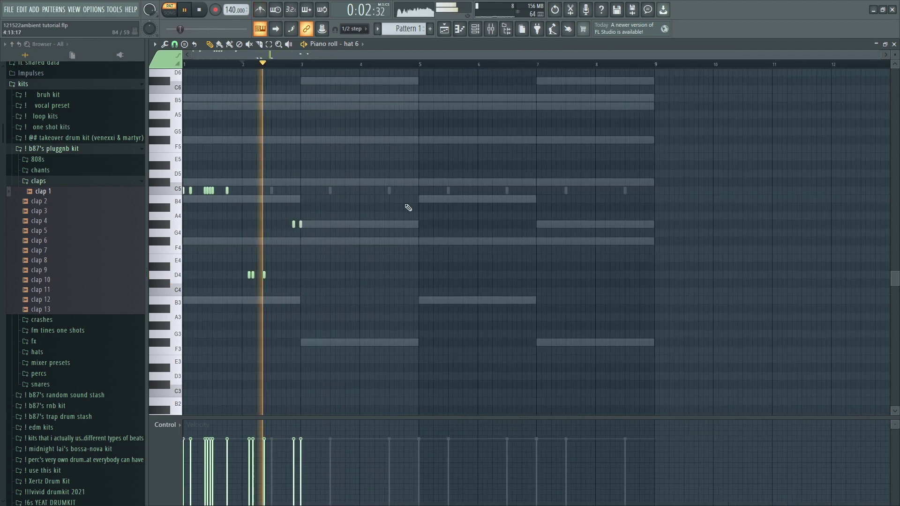
scroll(336, 234, "up", 4)
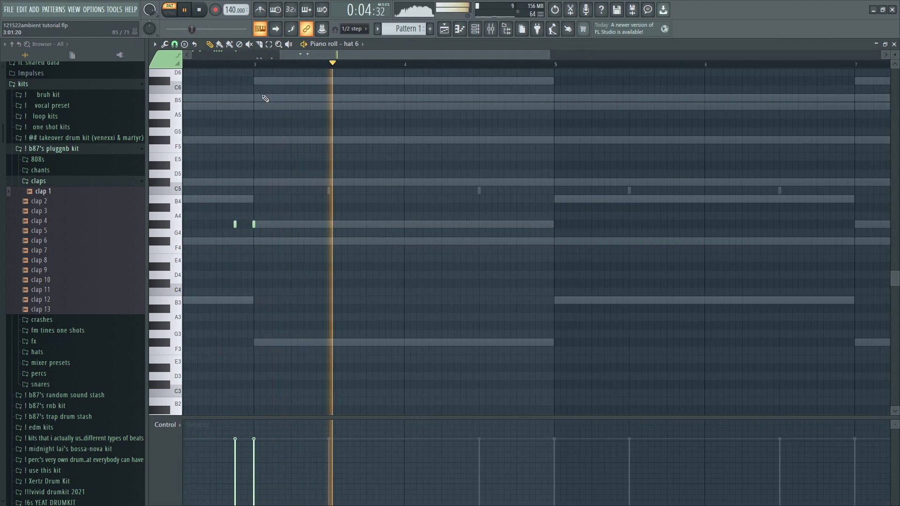
Play from the start of bar 3 and add a C5 hat at step 7 of that bar
key("space")
left_click(255, 64)
scroll(294, 228, "up", 4)
key("space")
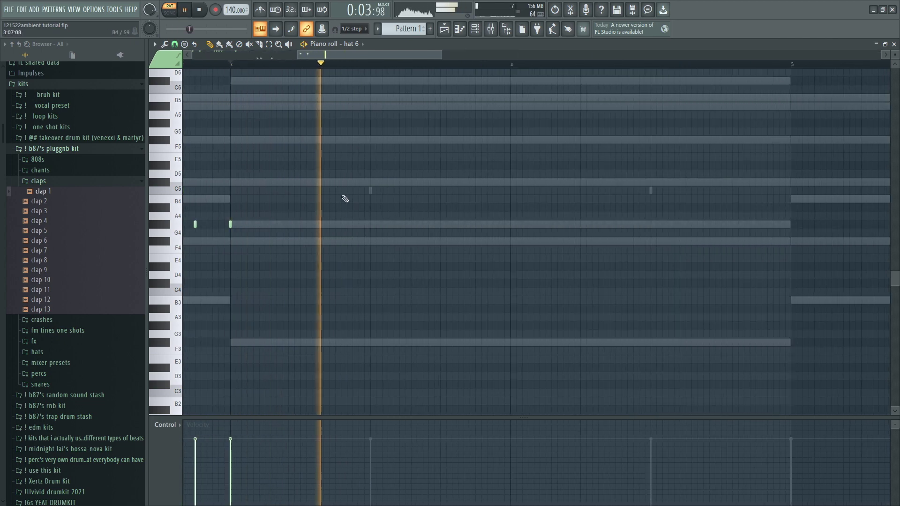
key("space")
left_click(343, 194)
scroll(344, 194, "down", 3)
left_click(339, 190)
scroll(328, 193, "up", 2)
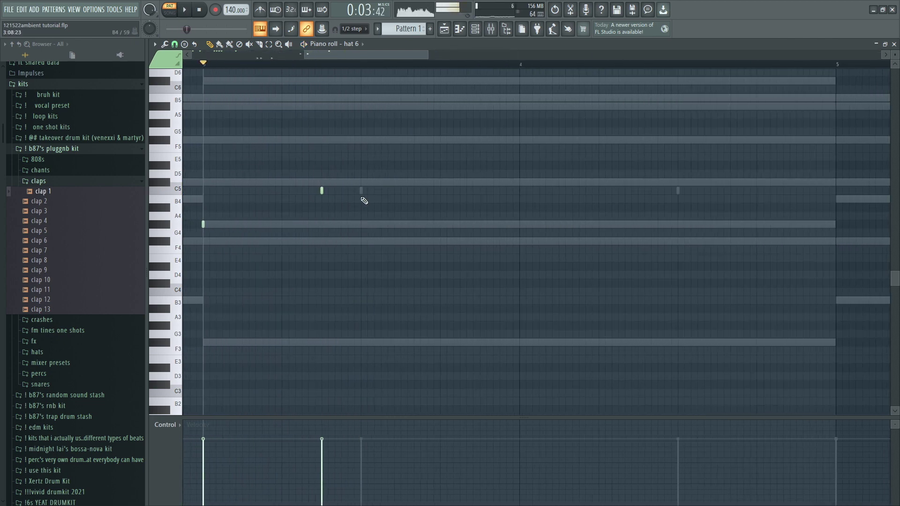
Write a quick four-note C5 hat roll starting on beat 3 of bar 3 and listen to it
left_click(362, 190)
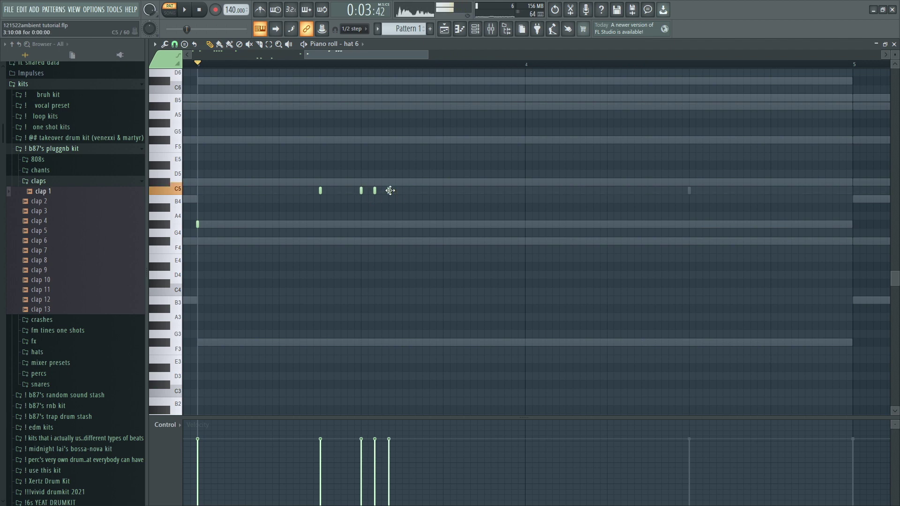
left_click(406, 191)
key("space")
scroll(396, 219, "down", 3)
scroll(427, 220, "up", 1)
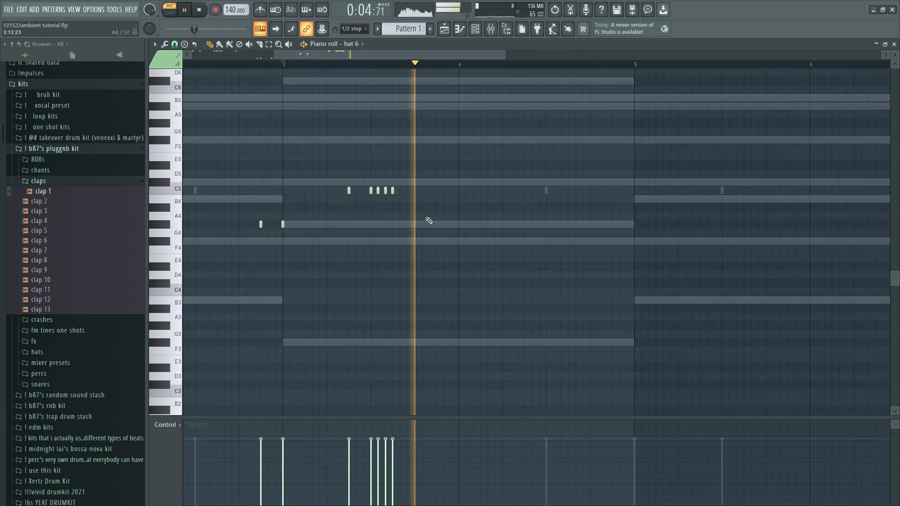
Stop playback and add a C5 hat on beat 4 of bar 3
key("space")
scroll(424, 219, "up", 1)
left_click(417, 217)
Place G4 hats at steps 3, 4 and 7 of bar 4 and play them back
scroll(487, 226, "up", 2)
scroll(481, 235, "down", 4)
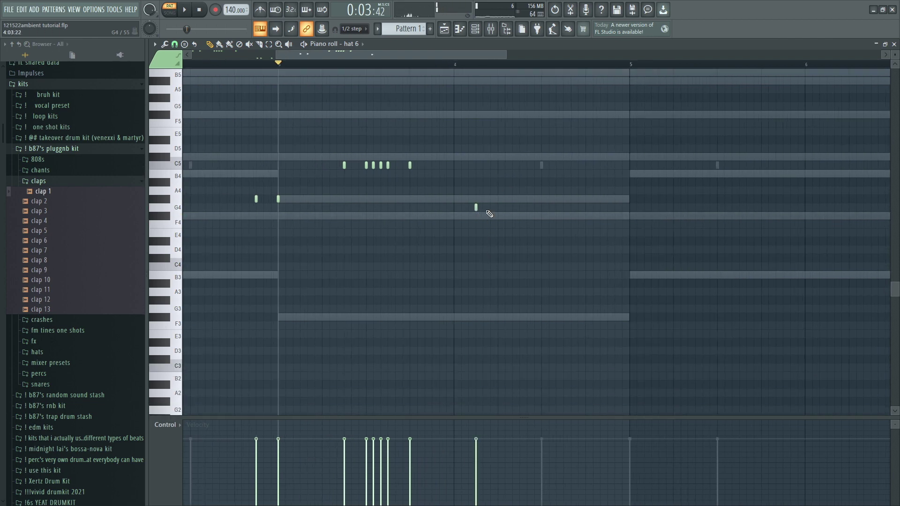
scroll(539, 227, "up", 2)
scroll(547, 222, "up", 5)
scroll(558, 224, "down", 1)
left_click(536, 224)
right_click(536, 224)
scroll(536, 225, "up", 4)
right_click(570, 230)
scroll(557, 235, "down", 7)
key("space")
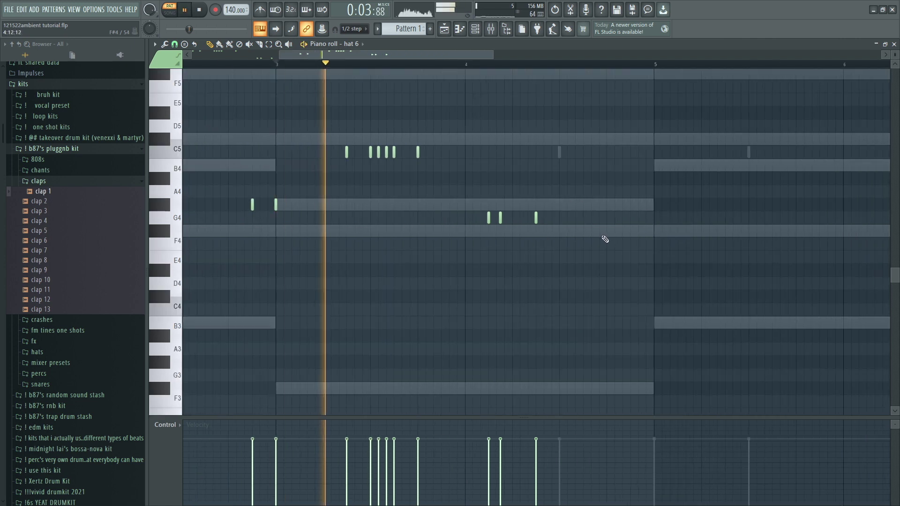
Add G4 hats at steps 12 and 15 of bar 4
scroll(895, 54, "down", 2)
scroll(470, 231, "up", 2)
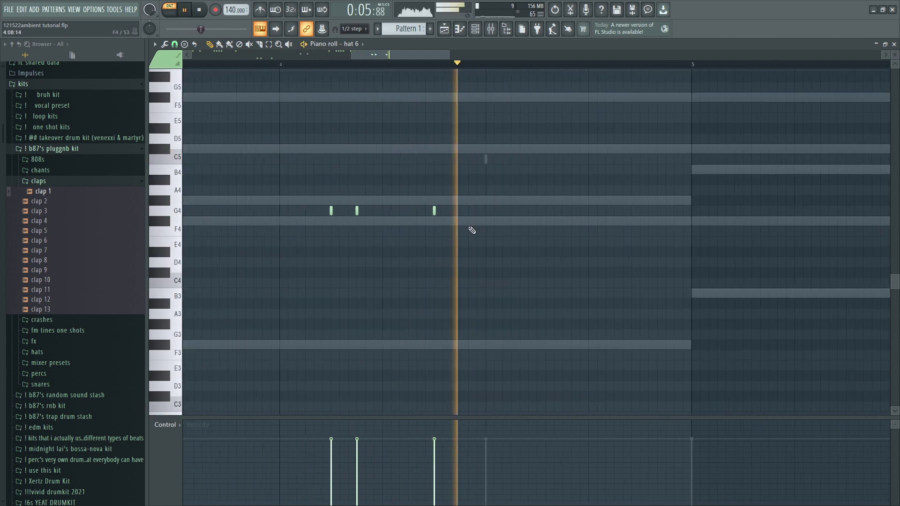
key("space")
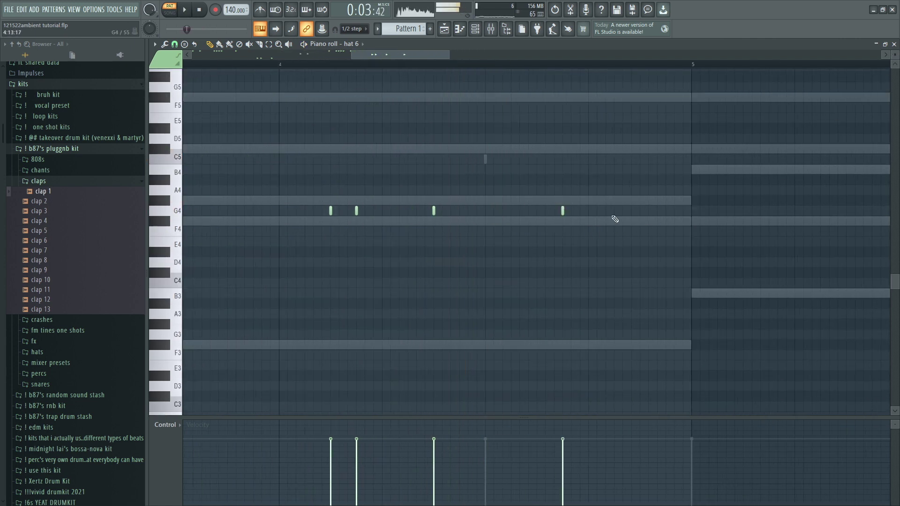
right_click(631, 212)
scroll(617, 245, "down", 3)
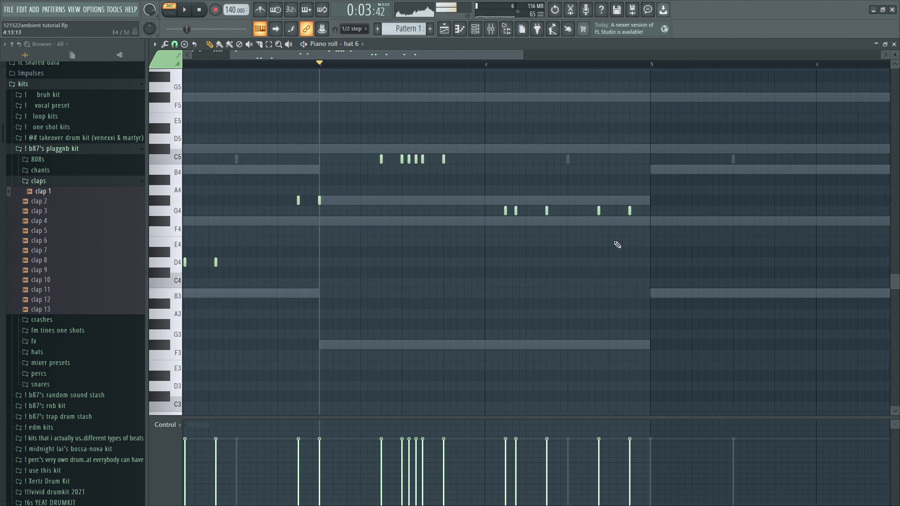
Set the piano roll snap to 1/2 step and briefly play from the middle of bar 4
left_click(174, 46)
left_click(187, 125)
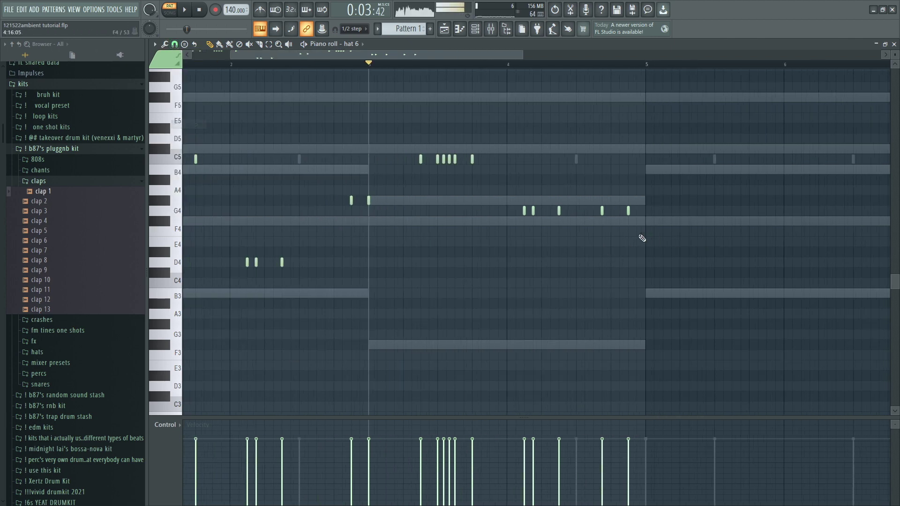
scroll(642, 237, "up", 1)
scroll(440, 203, "right", 2)
scroll(435, 197, "up", 4)
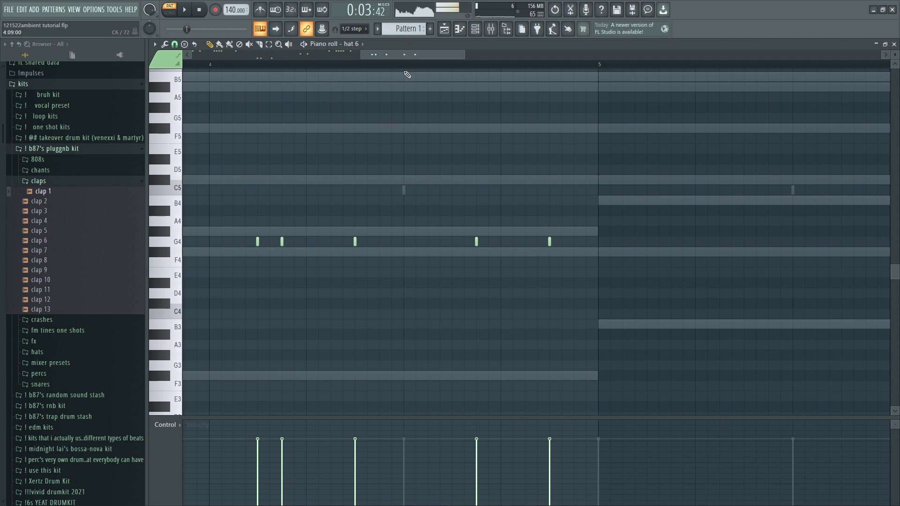
key("space")
key("space")
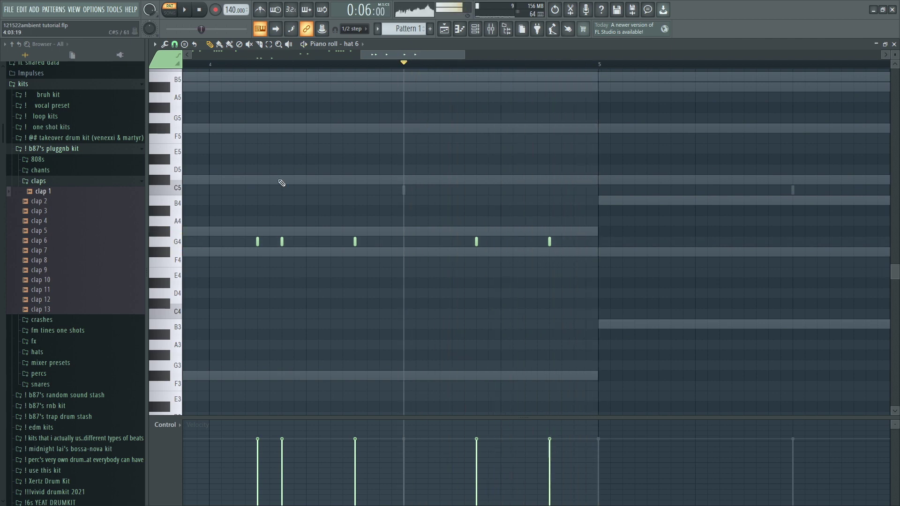
Play the hat pattern from the beginning and add a G4 hat at step 9 of bar 4
scroll(281, 183, "down", 3)
left_click_drag(201, 29, 165, 30)
key("space")
scroll(492, 203, "down", 2)
scroll(201, 244, "up", 2)
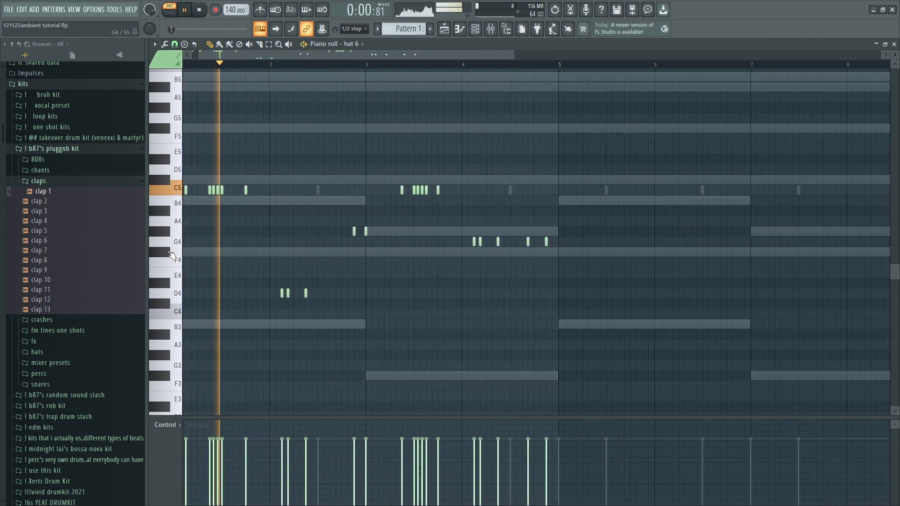
scroll(187, 251, "down", 2)
scroll(209, 209, "up", 3)
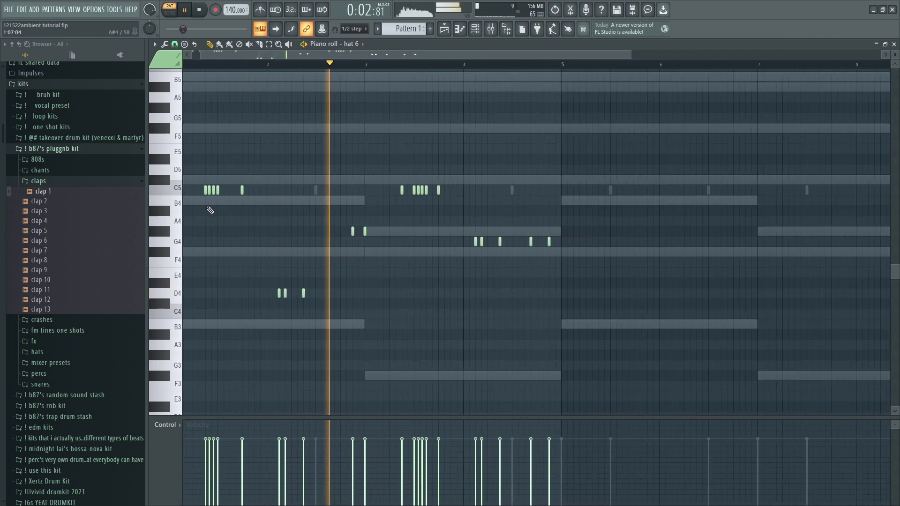
scroll(220, 209, "down", 2)
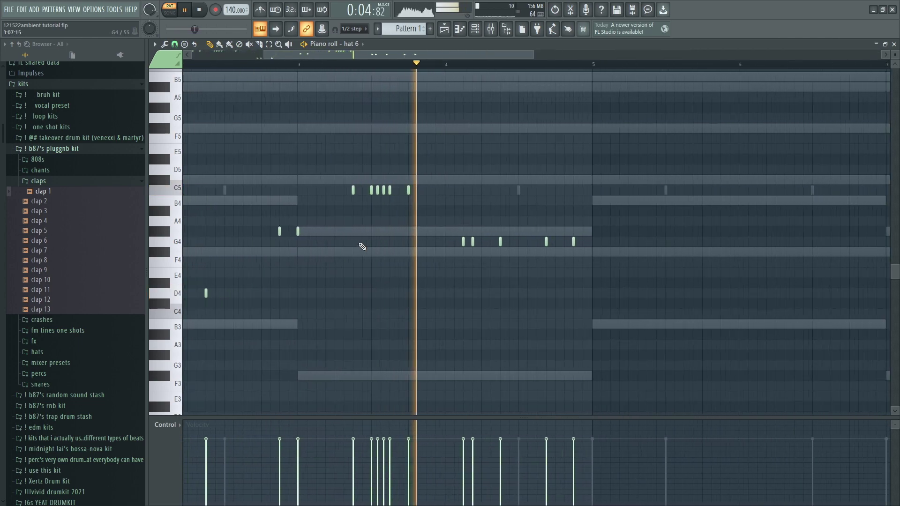
scroll(483, 246, "up", 2)
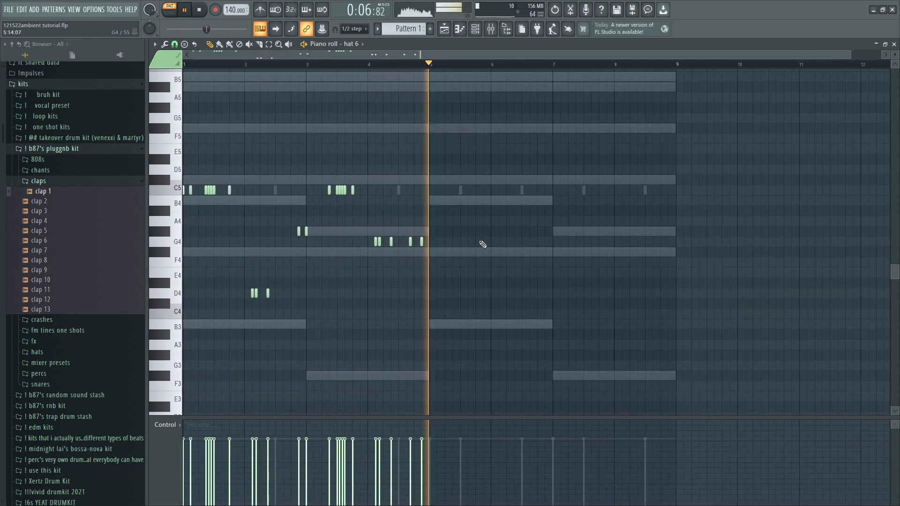
key("space")
scroll(438, 274, "down", 3)
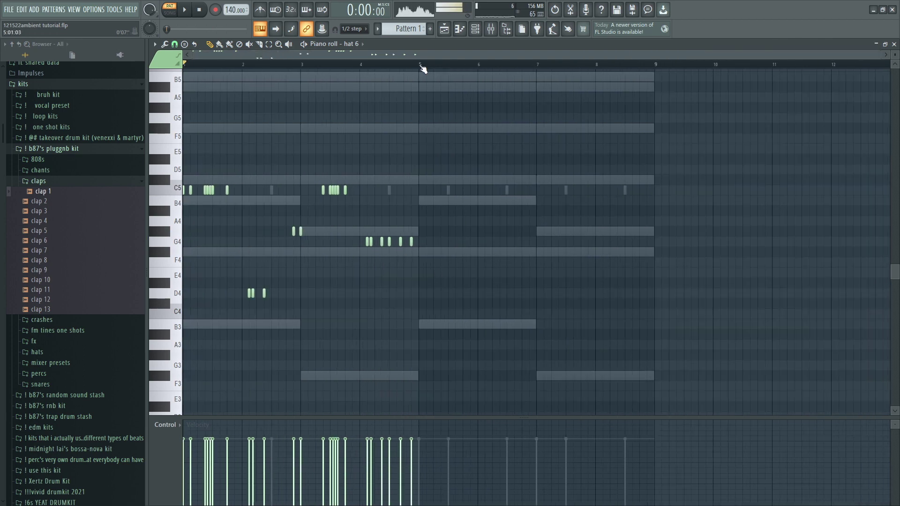
Duplicate the four-bar hat pattern into bars 5 to 8 and clear the selection
key("ctrl+a")
key("ctrl+b")
left_click(550, 67, "ctrl")
key("space")
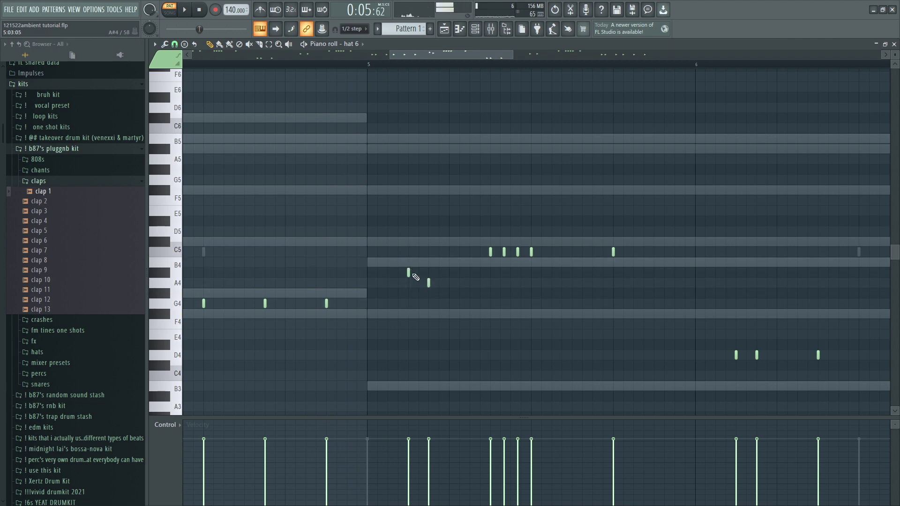
Place the two opening hats of bar 5 on A4 at steps 3 and 4 and check them in playback
left_click_drag(408, 282, 408, 282)
key("space")
scroll(448, 295, "down", 4)
scroll(443, 289, "up", 2)
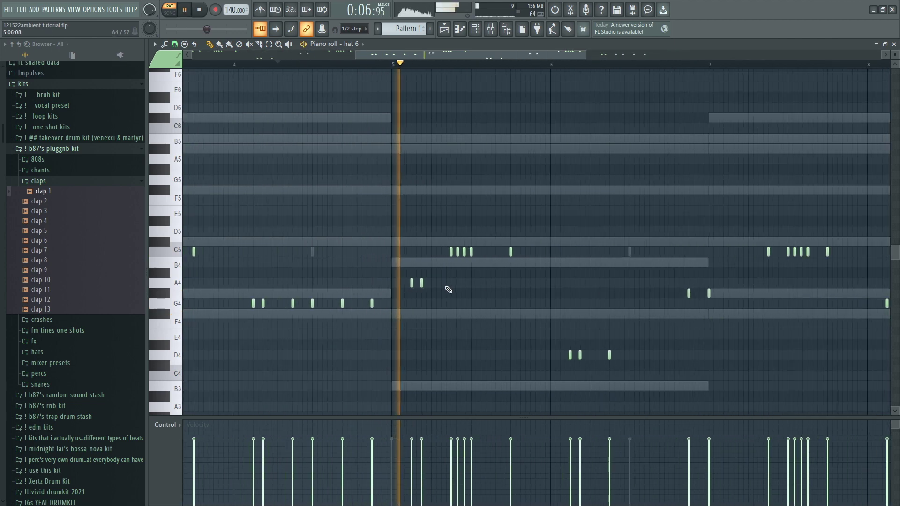
scroll(468, 291, "down", 4)
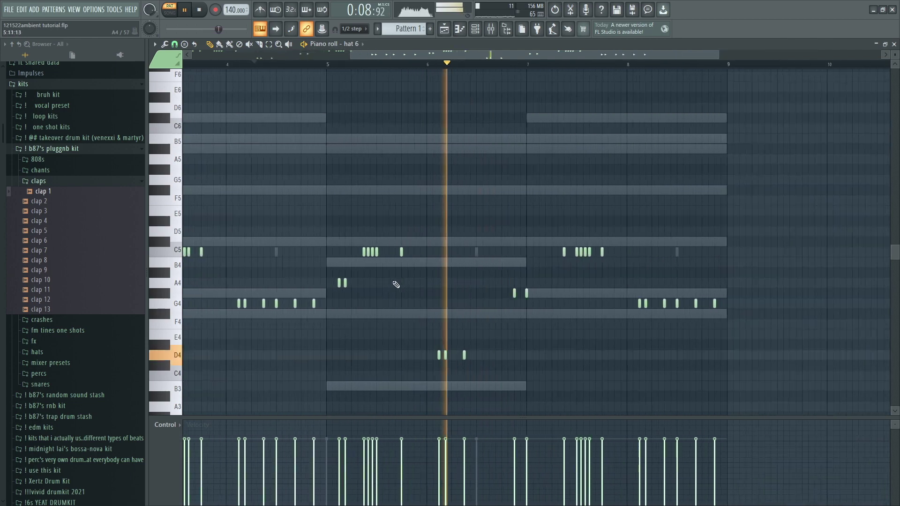
scroll(476, 318, "up", 4)
key("space")
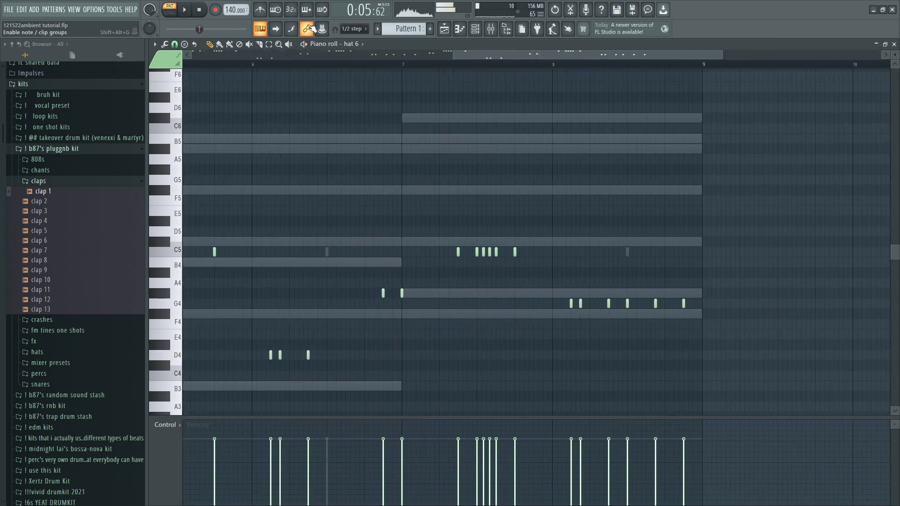
Move the hats at step 15 of bar 6 and the start of bar 7 to A4
scroll(384, 288, "up", 4)
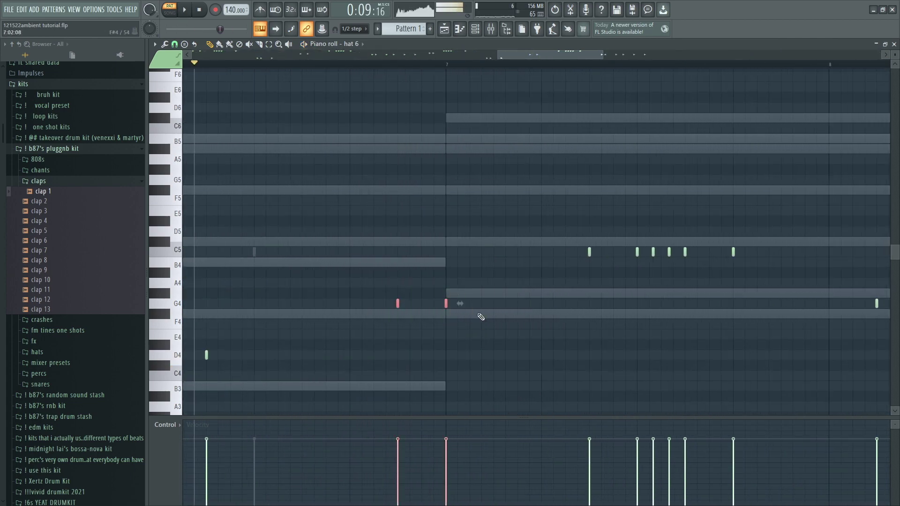
key("shift+Up")
key("shift+Up")
Set the snap to 1/3 step, fill the A4 hats into bar 7 as a four-note roll, and add an A4 hat at step 3
left_click(175, 44)
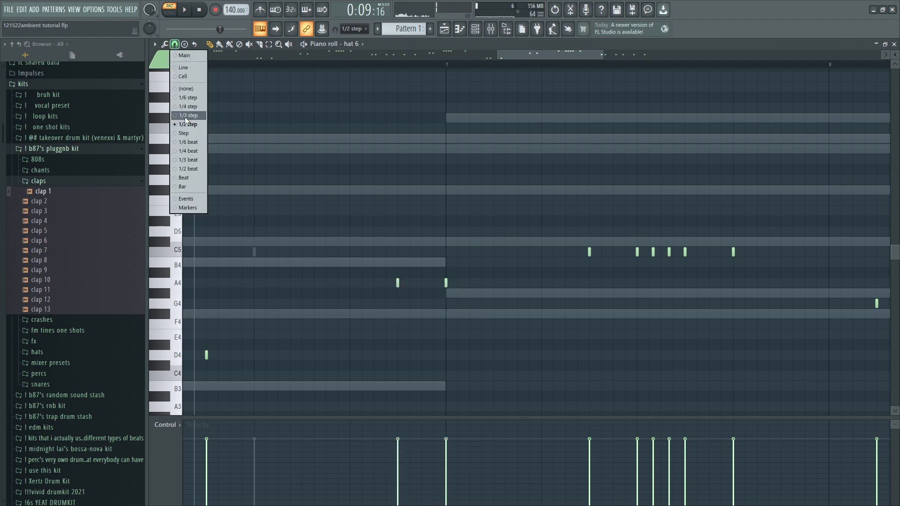
left_click(187, 118)
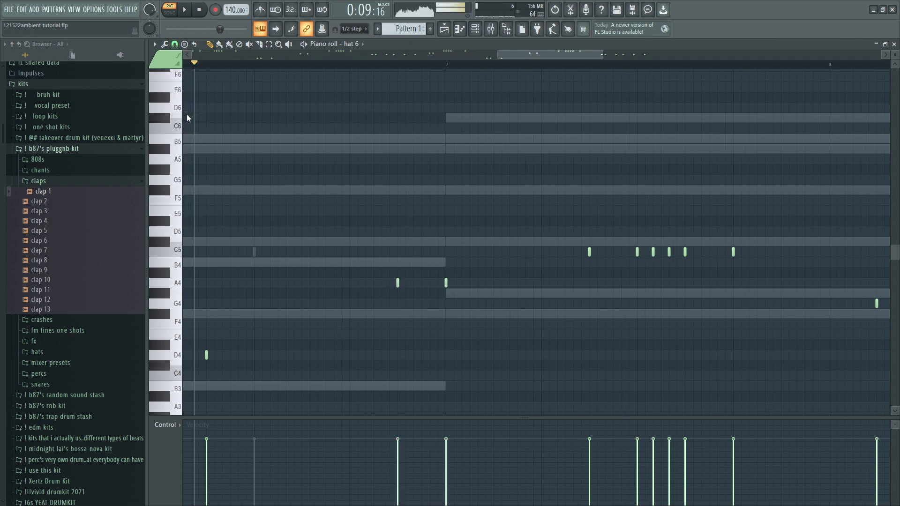
key("space")
scroll(538, 358, "down", 3)
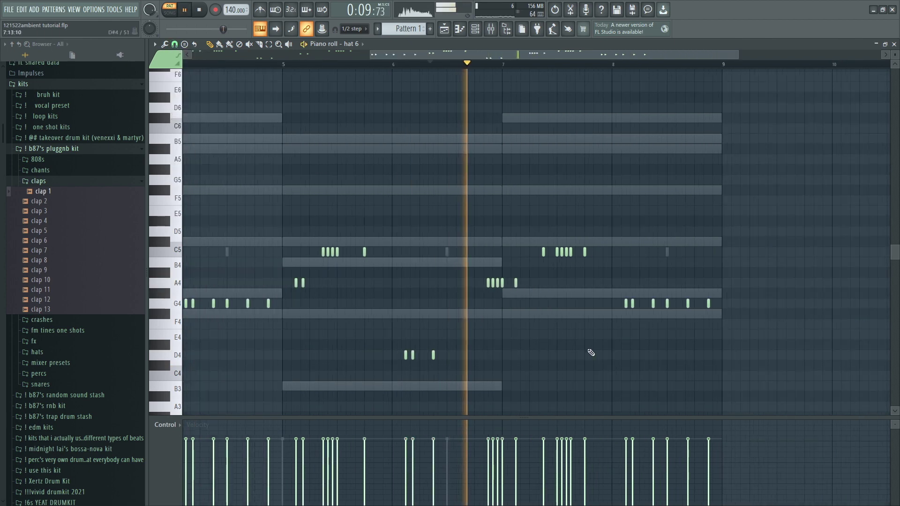
scroll(661, 352, "down", 1)
scroll(656, 352, "up", 3)
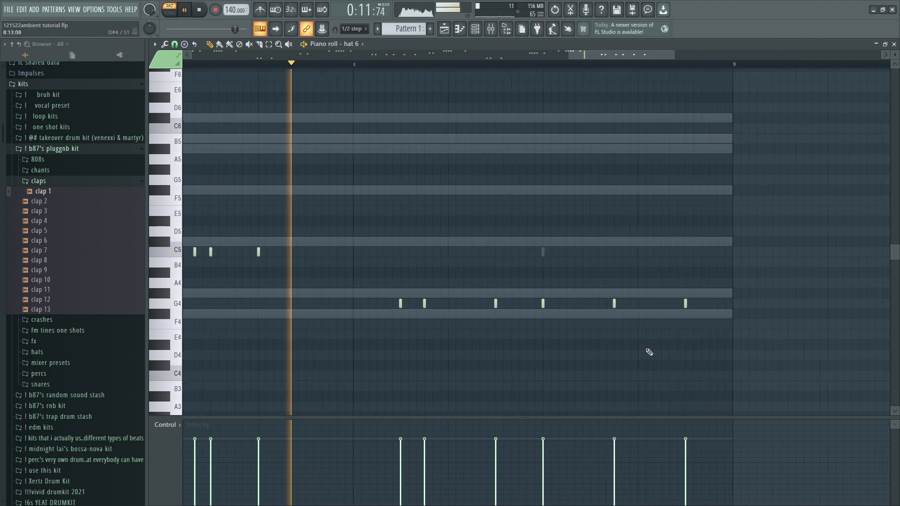
Move the last two hats of bar 8 from G4 to A4 and play back the ending
scroll(693, 335, "down", 5)
scroll(723, 325, "up", 3)
scroll(722, 325, "down", 2)
scroll(705, 320, "up", 2)
key("space")
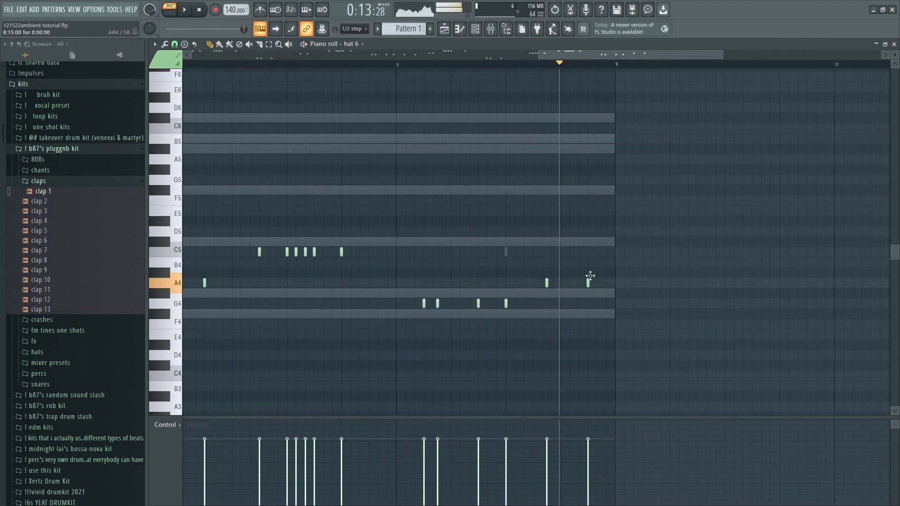
key("space")
On mixer insert 11, set Fruity Delay 3's output wet level to 31.3% and choose its Ping pong preset
key("F5")
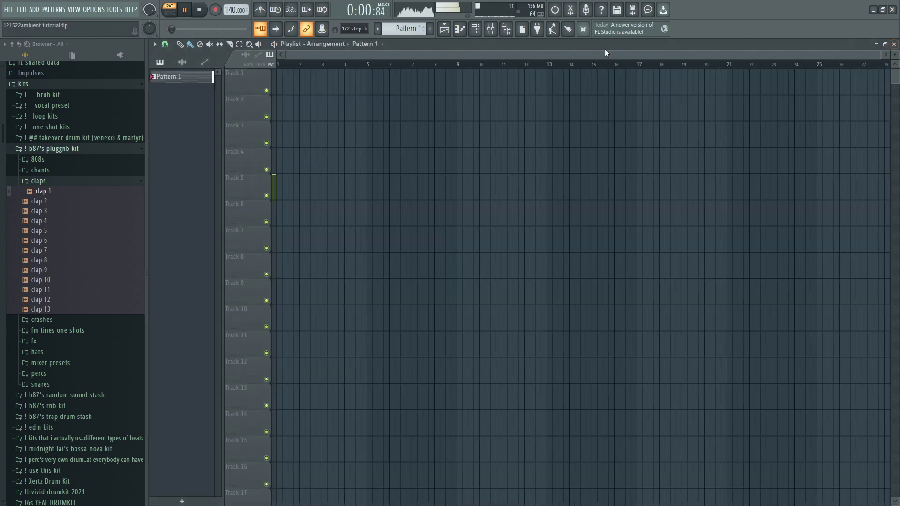
key("F9")
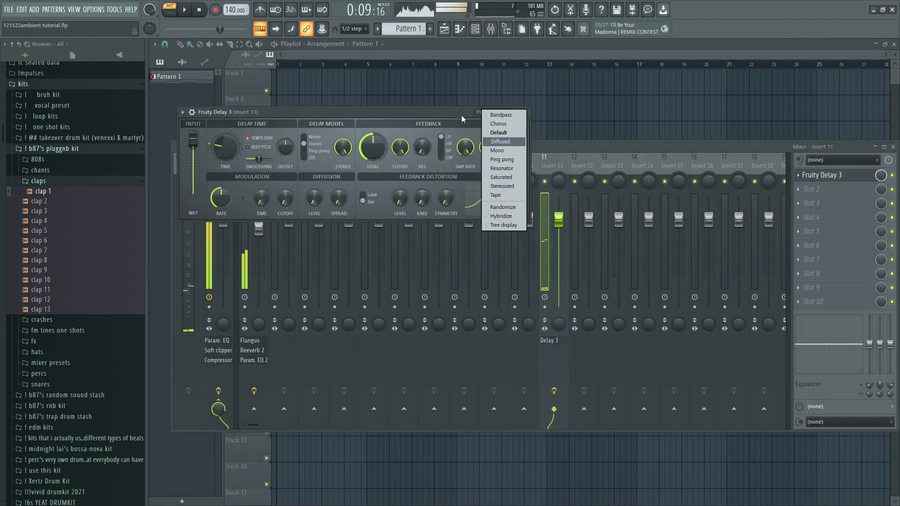
left_click(223, 147)
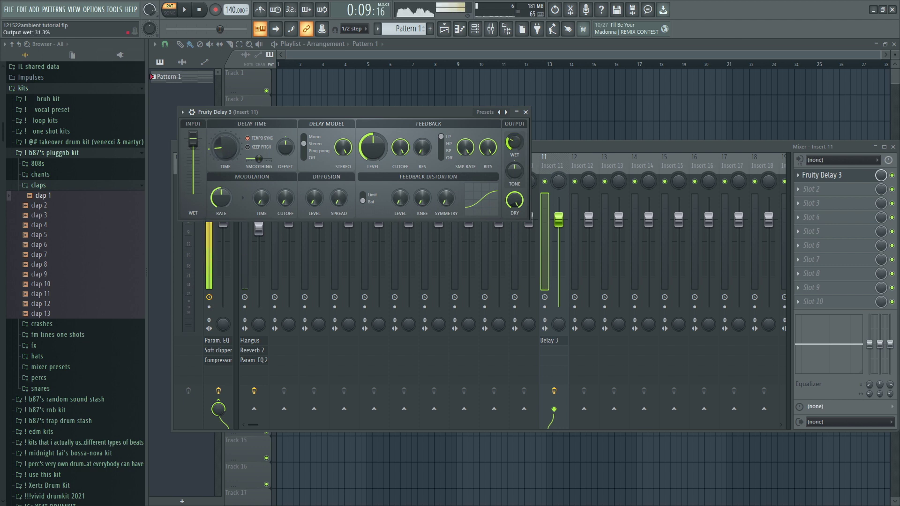
left_click(525, 112)
left_click(822, 175)
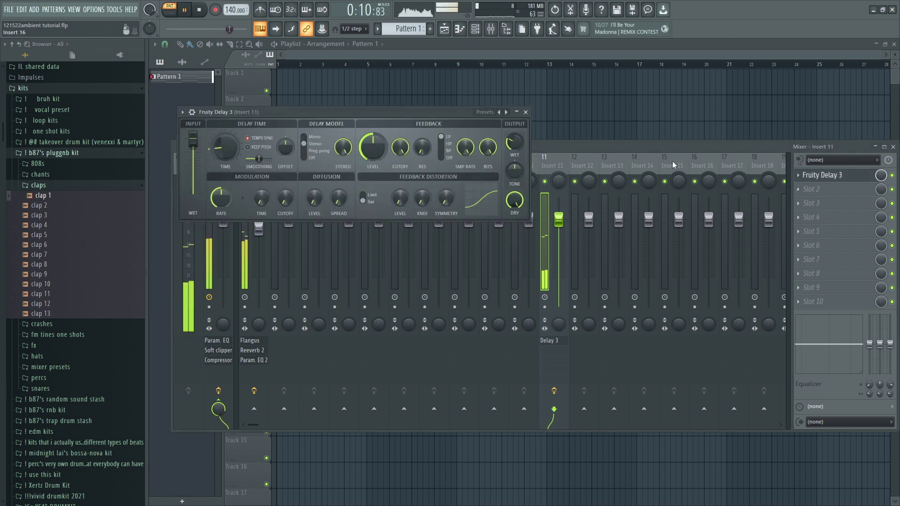
left_click(482, 113)
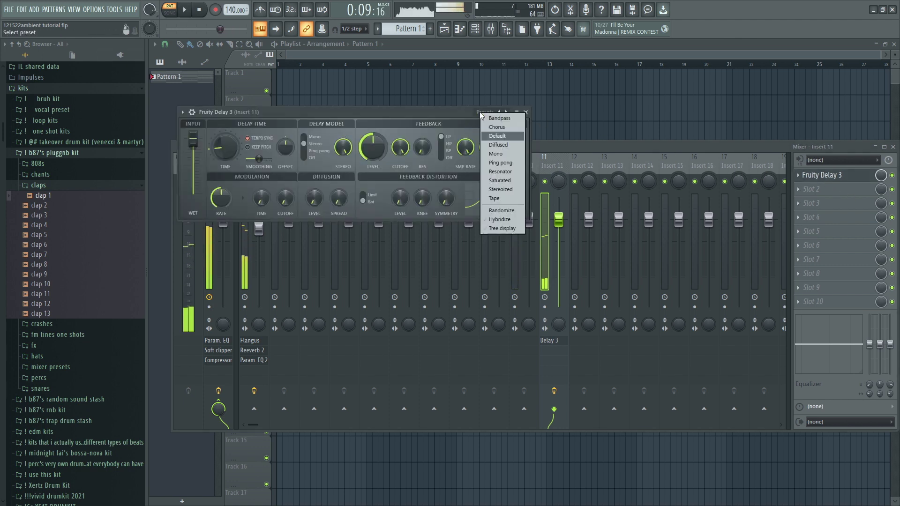
left_click(501, 162)
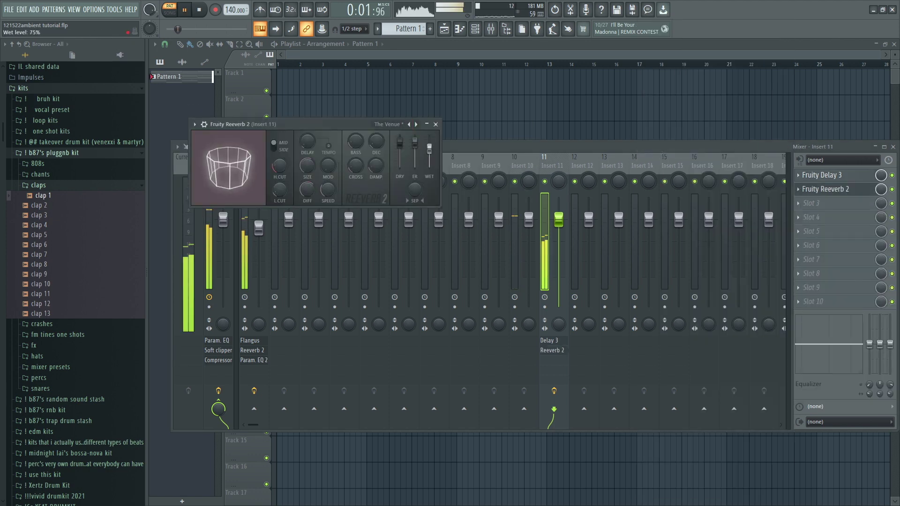
Lower the wet level of Fruity Reeverb 2 on mixer insert 11 to 56%
left_click(435, 124)
left_click(827, 190)
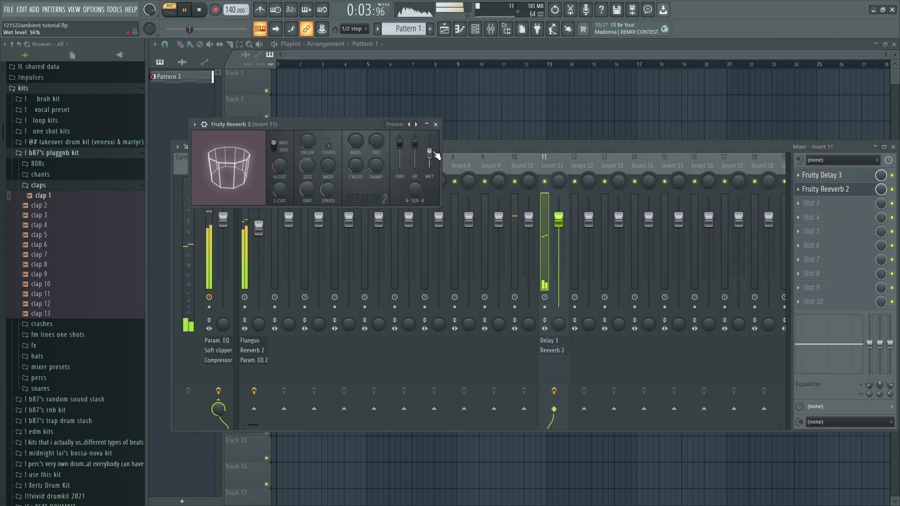
left_click(435, 125)
Load Fruity Reeverb 2 on mixer insert 10 with the Cathedral preset, set its wet level to 40%, and start playback
left_click(528, 166)
left_click(799, 175)
mouse_move(807, 181)
left_click(688, 154)
left_click(453, 161)
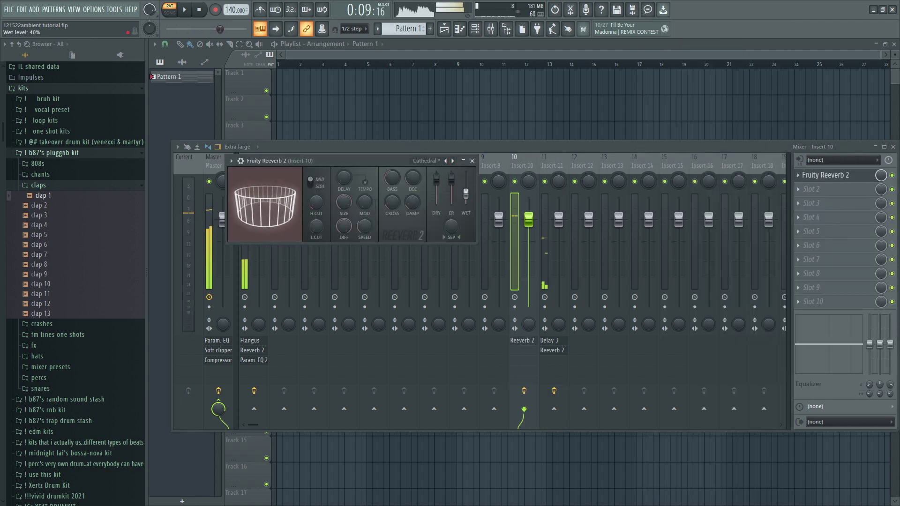
left_click(472, 161)
scroll(449, 157, "right", 6)
scroll(448, 156, "left", 3)
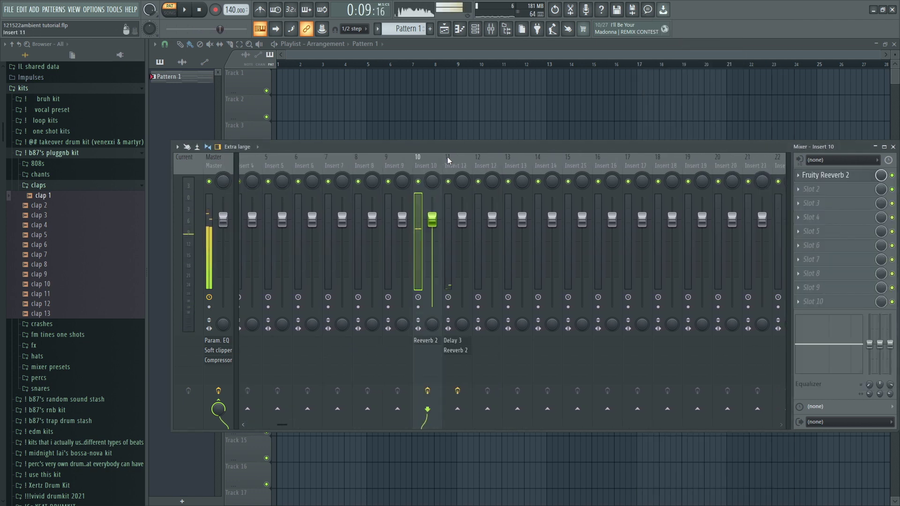
scroll(325, 151, "left", 3)
key("space")
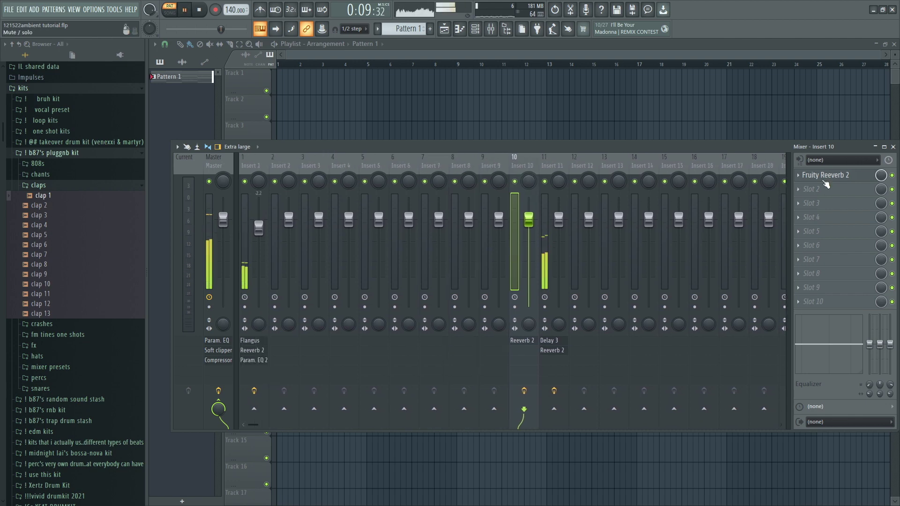
Close the mixer and review the Nexus chord notes from the channel rack
left_click(894, 148)
left_click(474, 29)
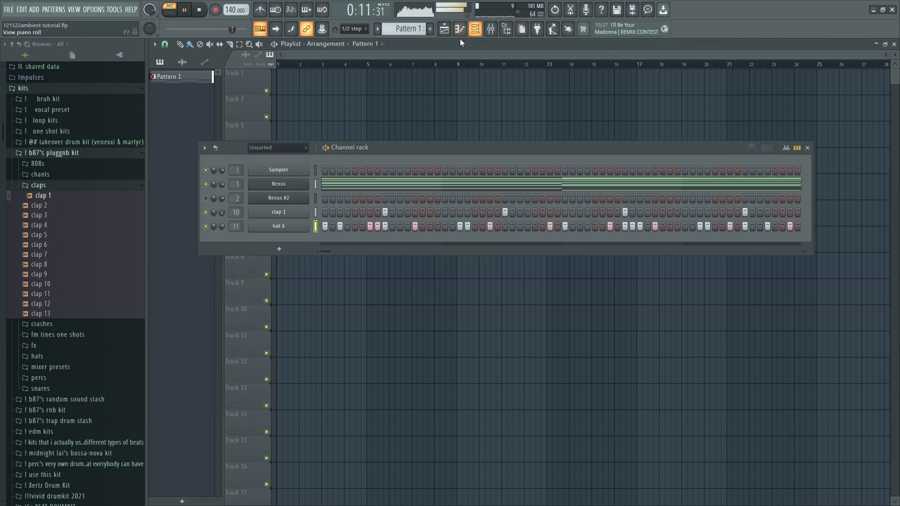
left_click(316, 185)
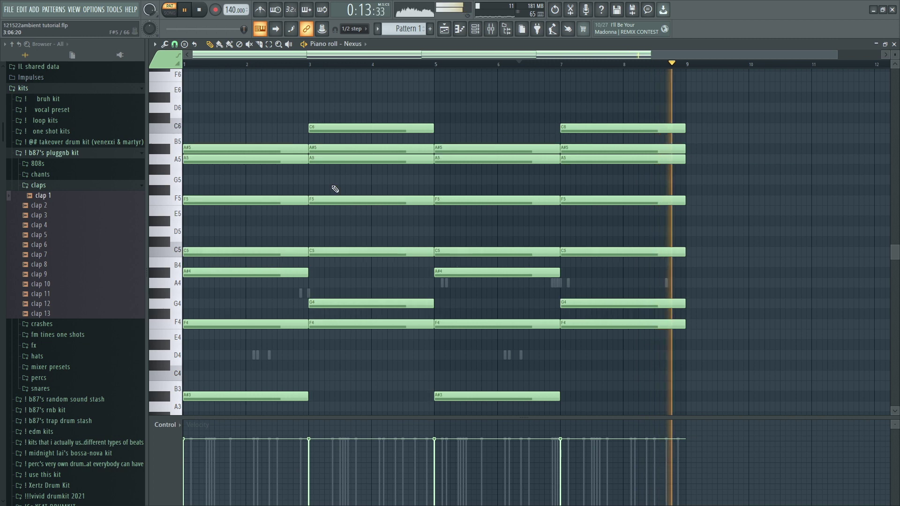
left_click(894, 44)
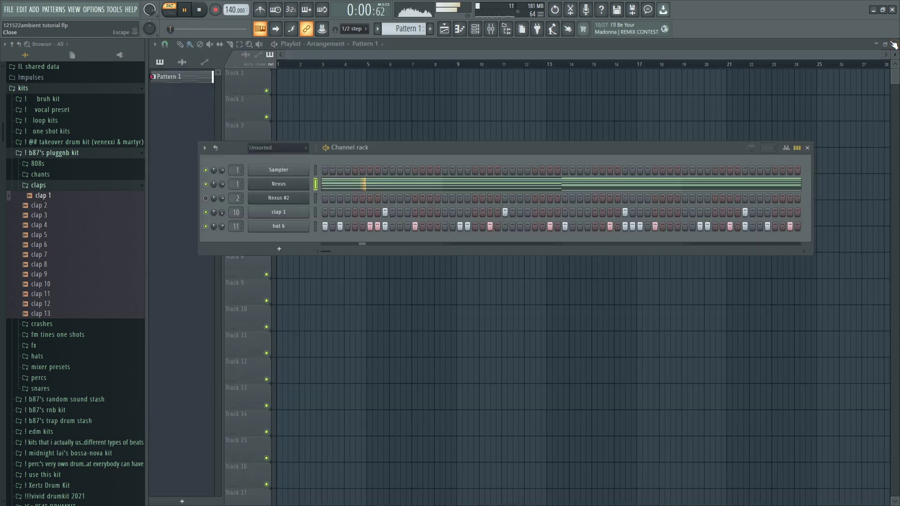
Browse the 808s and subs folders of b87's pluggnb kit and open its percs folder
left_click(73, 163)
left_click(70, 174)
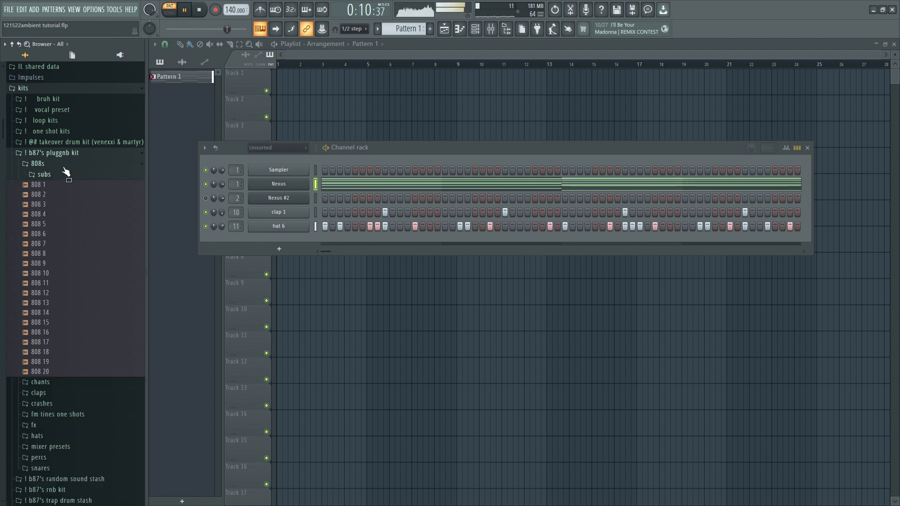
left_click(52, 176)
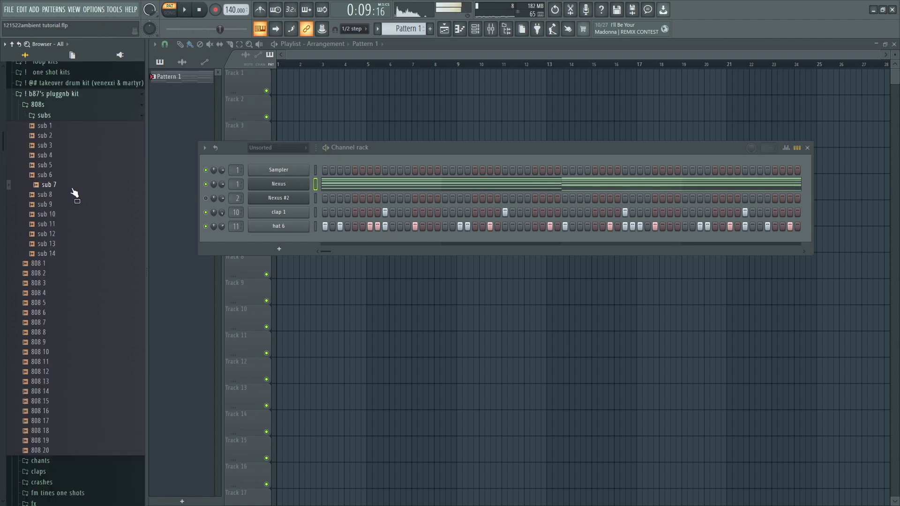
scroll(75, 234, "down", 8)
left_click(62, 184)
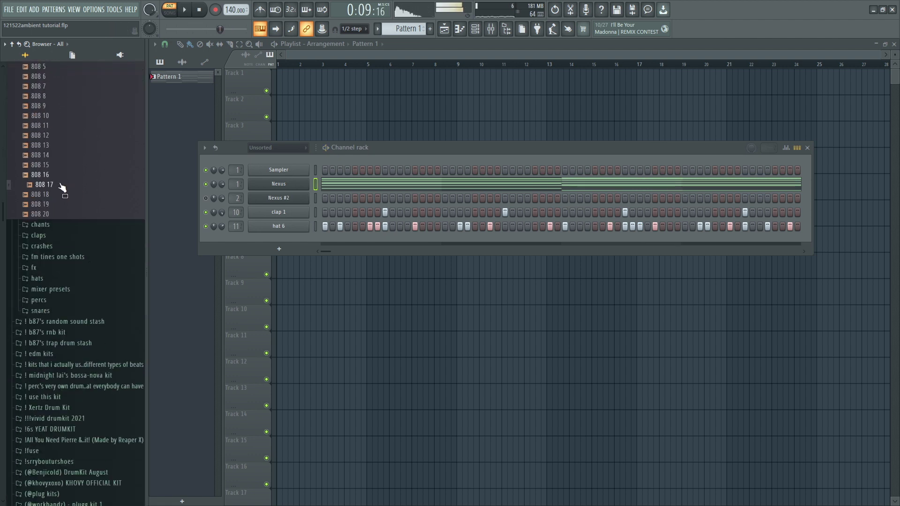
left_click(45, 301)
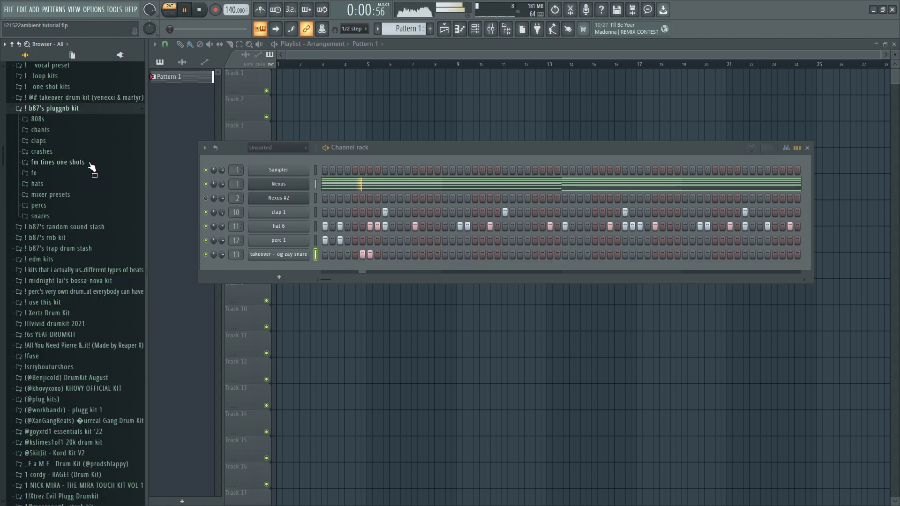
Add snare 4 from the kit's snares to the channel rack and place hits on steps 15 and 23
left_click(47, 216)
left_click_drag(71, 262, 313, 273)
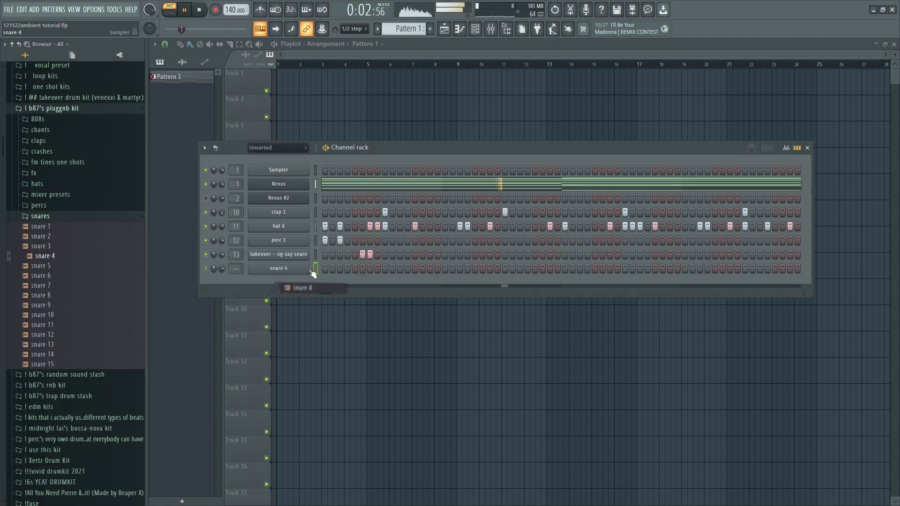
left_click(430, 268)
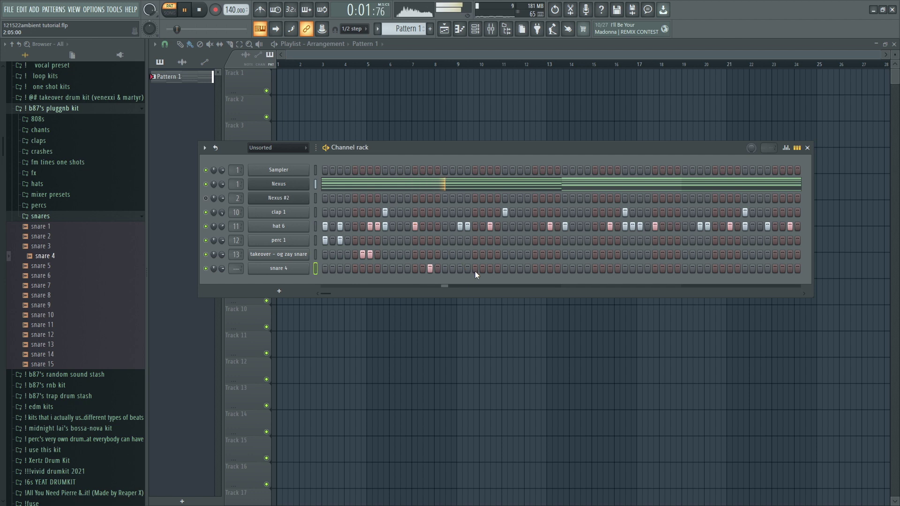
left_click(490, 269)
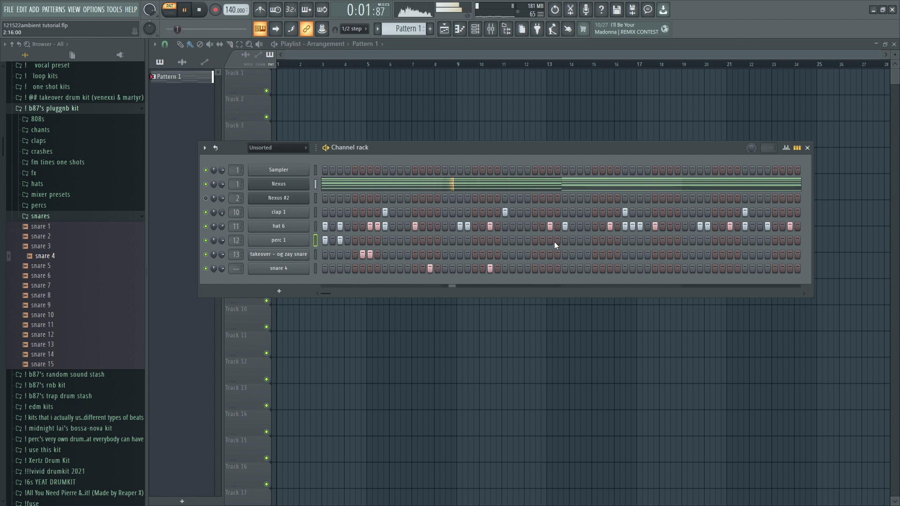
Open the perc 1 channel's notes and duplicate the hits of bars 1–2 into bars 3–4
right_click(300, 241)
left_click(331, 235)
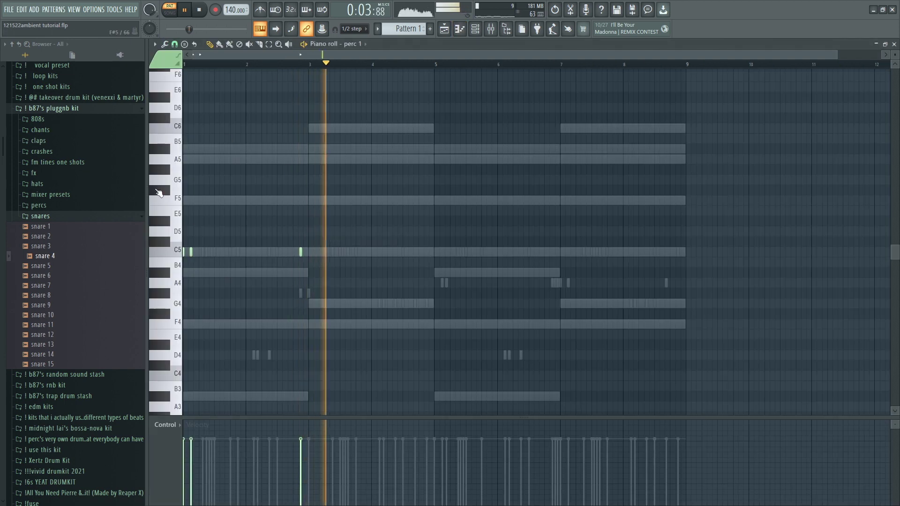
scroll(161, 192, "up", 4)
left_click_drag(458, 65, 183, 64)
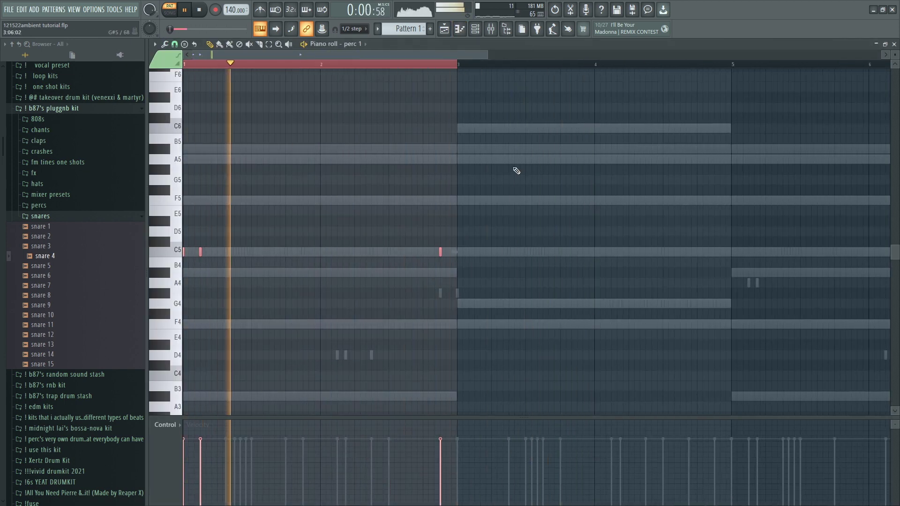
key("ctrl+b")
scroll(428, 55, "down", 3)
key("ctrl+d")
Add another C5 perc hit at the end of bar 4 and copy the four-bar perc pattern into bars 5–8
scroll(454, 164, "up", 4)
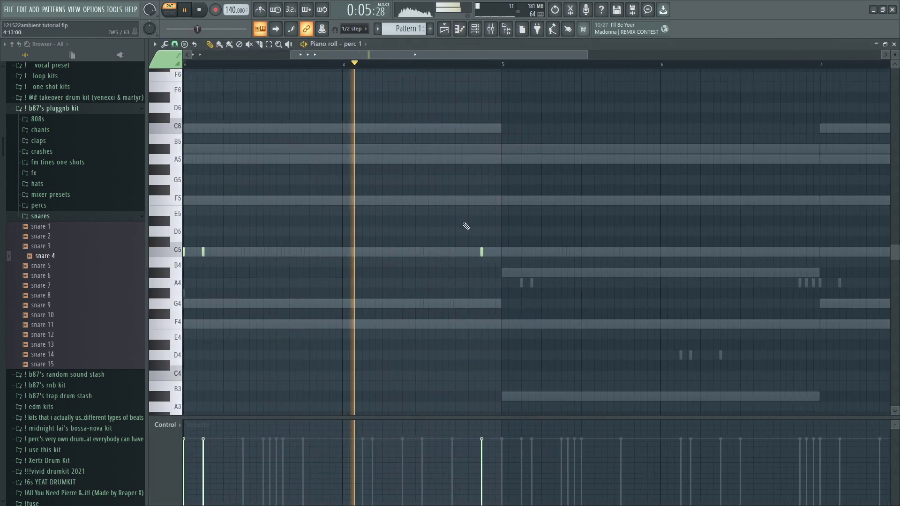
scroll(464, 235, "down", 1)
scroll(415, 53, "down", 4)
key("space")
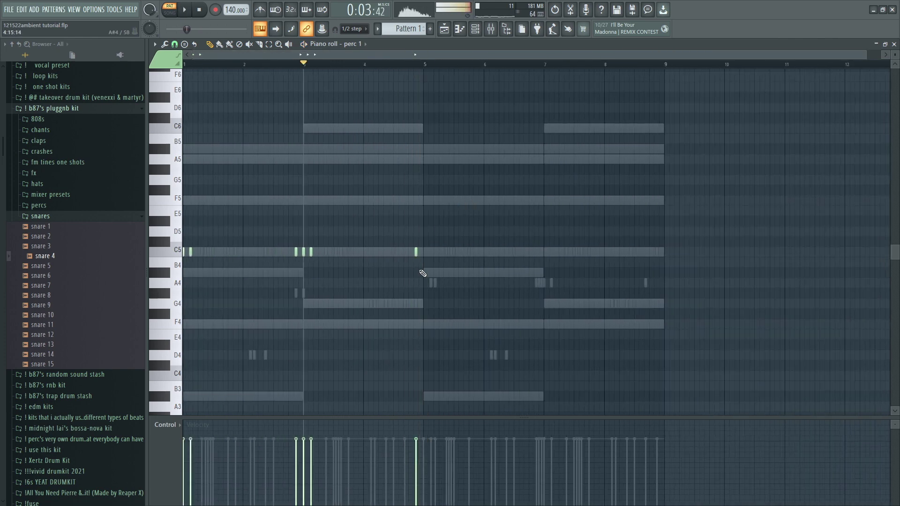
scroll(407, 253, "up", 3)
scroll(428, 277, "down", 3)
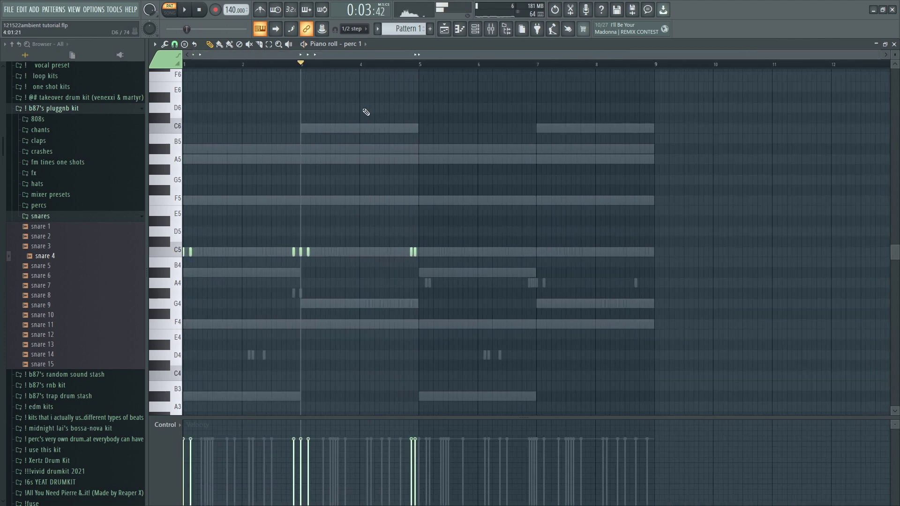
key("space")
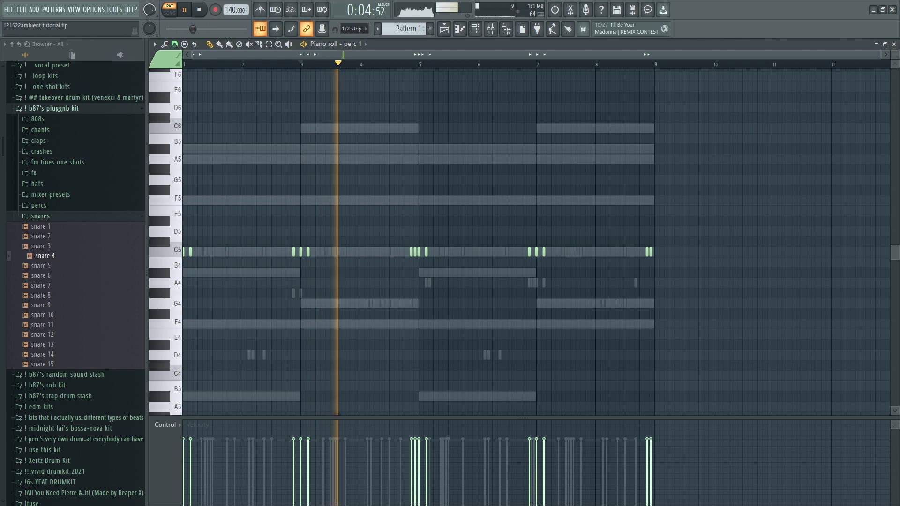
left_click(894, 44)
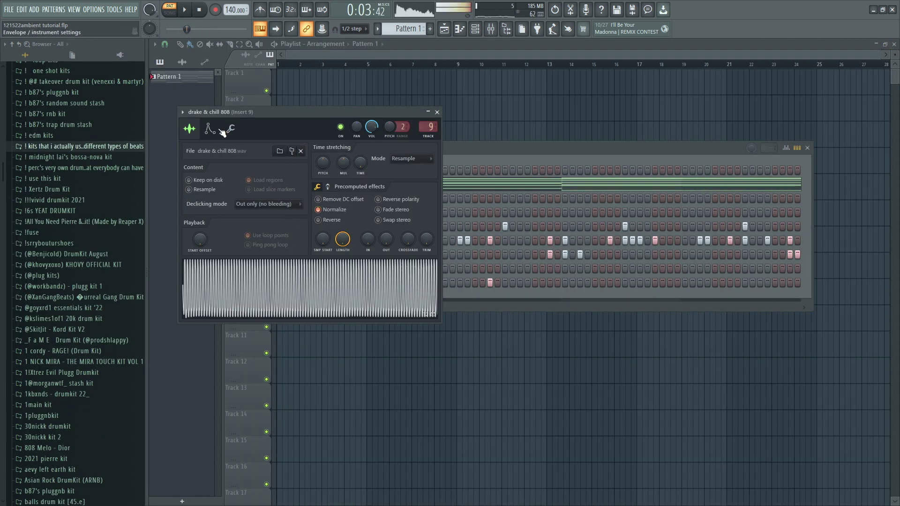
In bar 8 of the drake & chill 808, place E5 at step 5 and F5 at step 11, shortening the preceding C5 to end at step 5
left_click(210, 128)
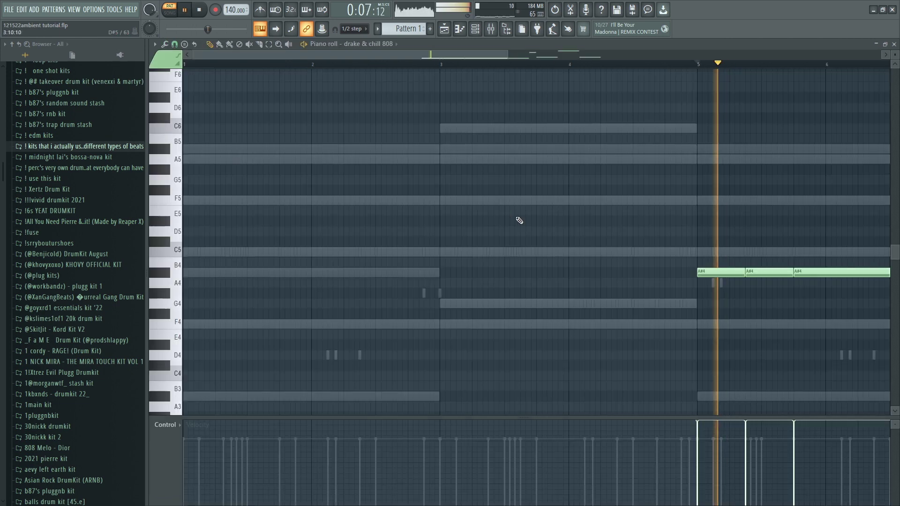
left_click_drag(317, 253, 313, 254)
left_click(346, 196)
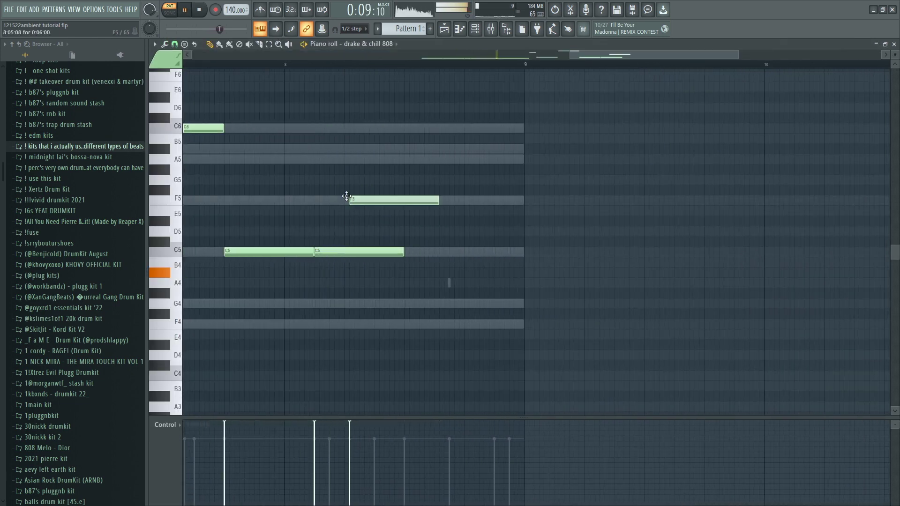
left_click(464, 199)
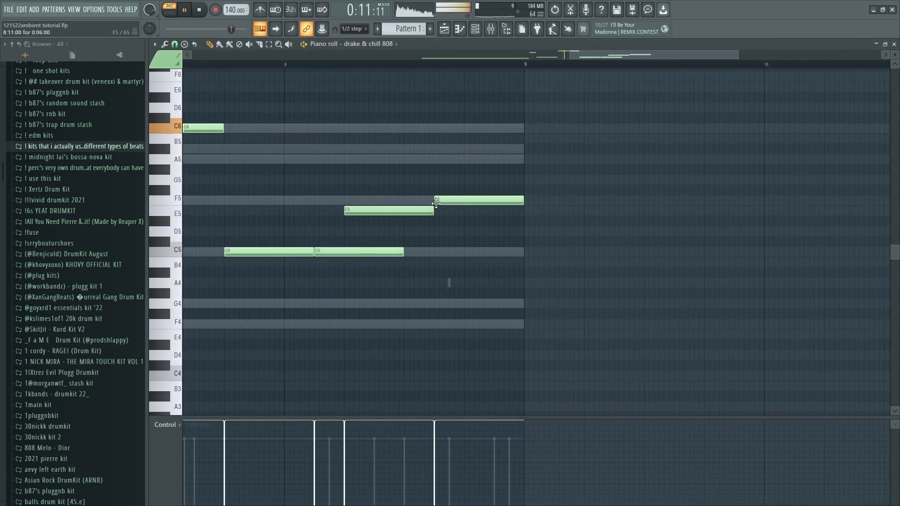
left_click_drag(403, 252, 344, 253)
scroll(472, 196, "down", 4)
scroll(213, 296, "up", 2)
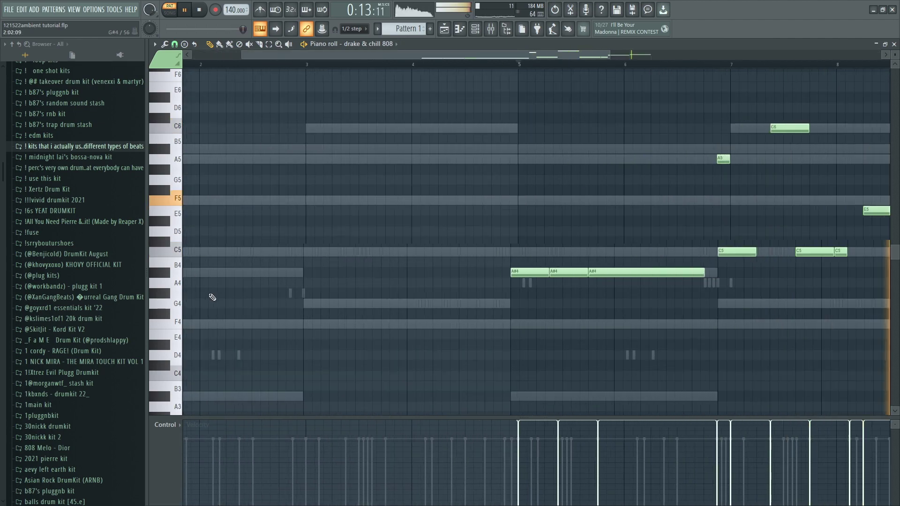
Place three A#4 808 notes in bar 1 at steps 1, 7 and 13, and start playback
scroll(212, 297, "down", 3)
left_click(186, 273)
mouse_move(204, 273)
left_mouse_down()
mouse_move(384, 273)
mouse_move(366, 274)
left_mouse_up()
key("space")
scroll(168, 306, "up", 4)
scroll(168, 305, "up", 3)
scroll(281, 277, "down", 4)
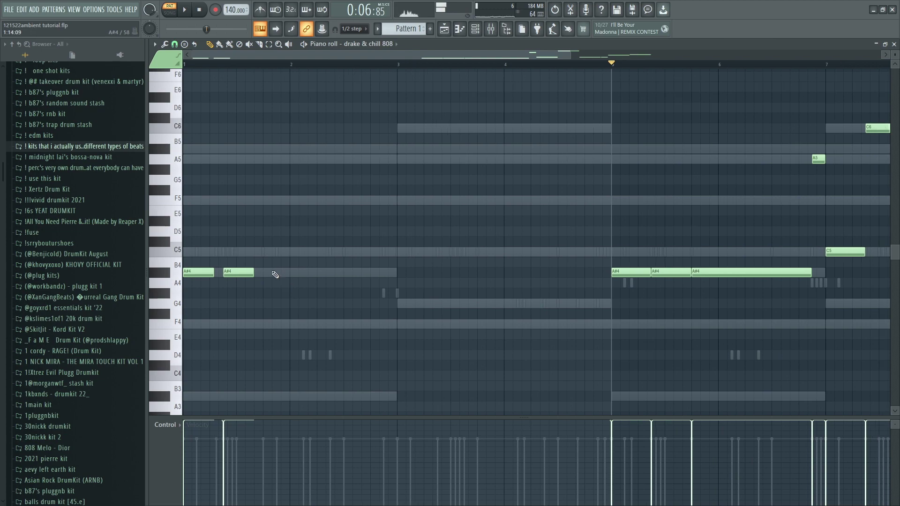
left_click(275, 275)
key("space")
Place two C5 808 notes in bar 3 at steps 1 and 7 during playback
scroll(295, 311, "up", 2)
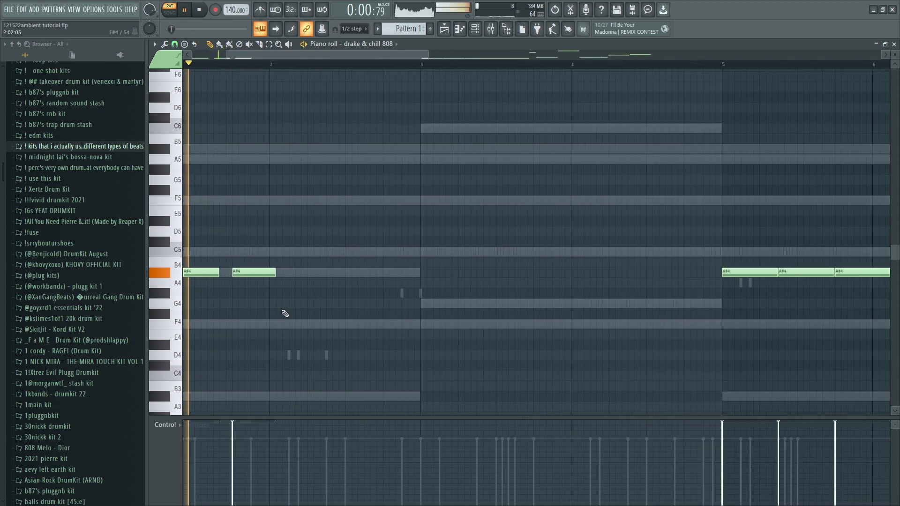
scroll(285, 315, "down", 3)
scroll(285, 316, "up", 3)
scroll(289, 316, "down", 2)
scroll(389, 276, "up", 4)
scroll(373, 267, "down", 3)
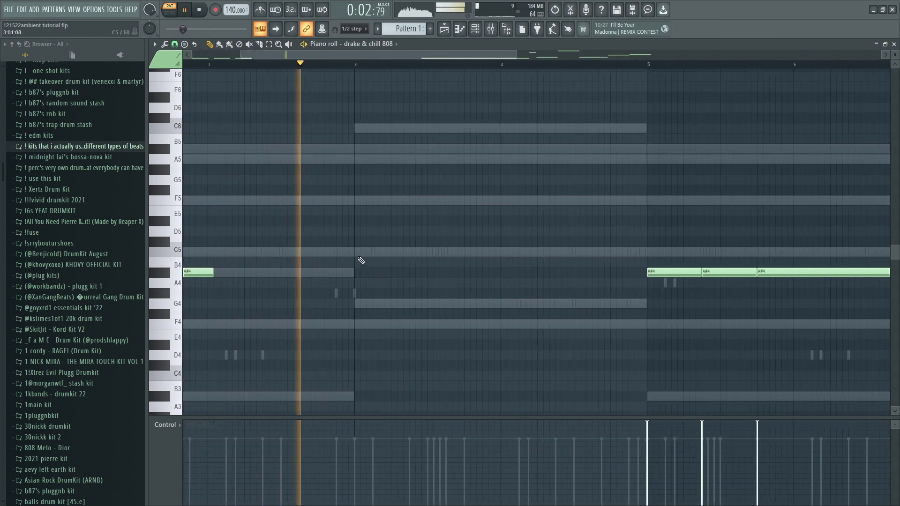
left_click(359, 253)
left_click(415, 252)
scroll(435, 256, "down", 1)
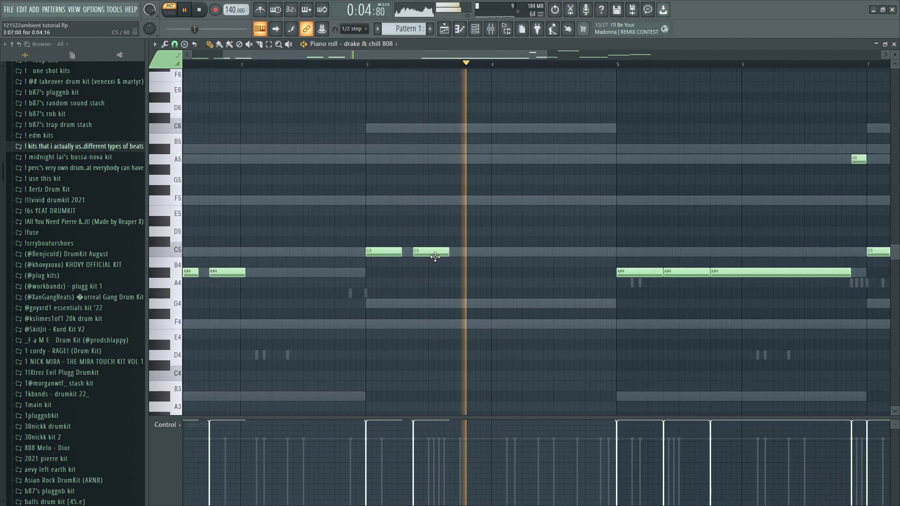
Place C5 808 notes in bar 4 at steps 3, 5 and 7
key("space")
scroll(437, 273, "up", 3)
left_click(307, 66)
key("space")
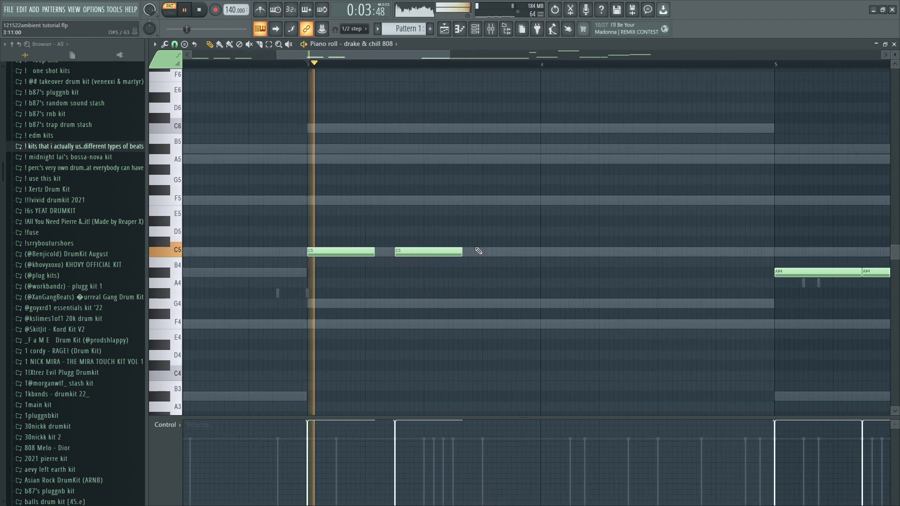
scroll(469, 279, "up", 1)
scroll(483, 285, "down", 2)
left_click(564, 254)
key("space")
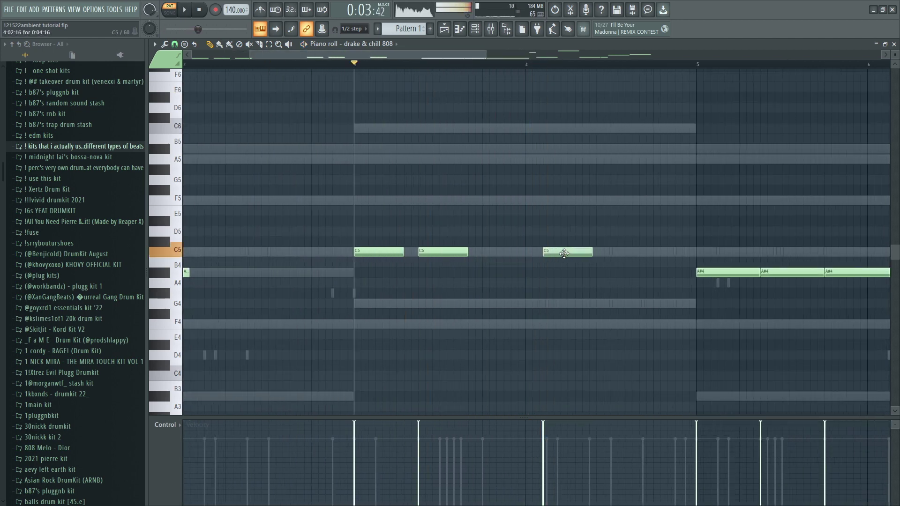
left_click_drag(564, 253, 568, 252)
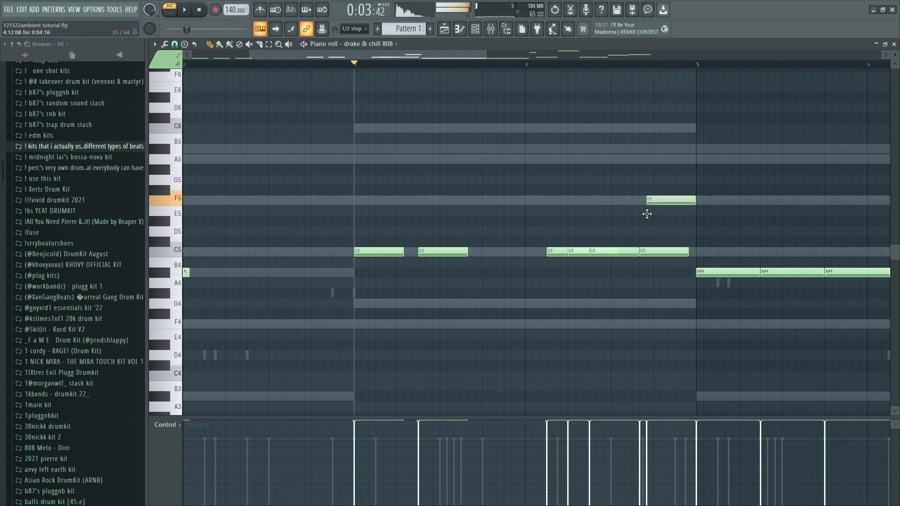
Finish bar 4 of the 808 with a C5 note starting at step 11 and an F5 note at step 13
key("space")
key("space")
left_click_drag(648, 253, 638, 236)
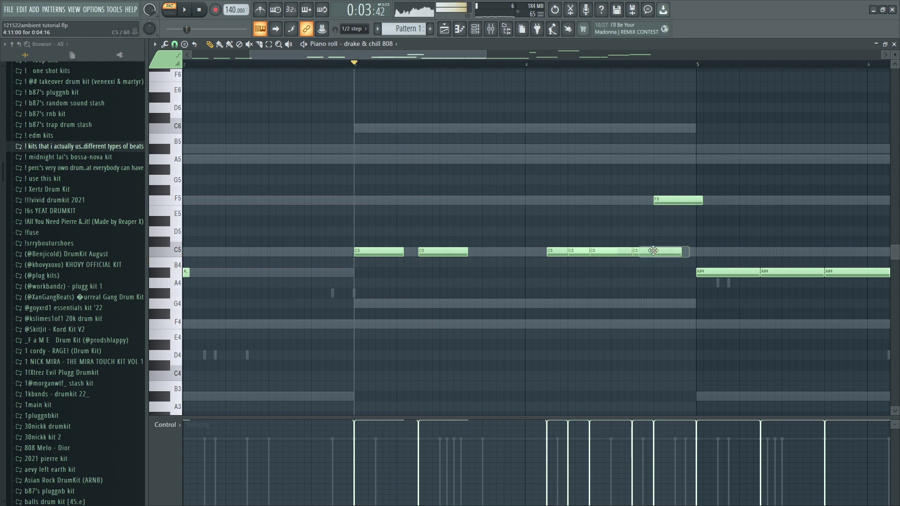
Lengthen the bar 3–4 808 notes so each reaches the next, end F5 at bar 5, and play the result
key("space")
scroll(639, 287, "down", 2)
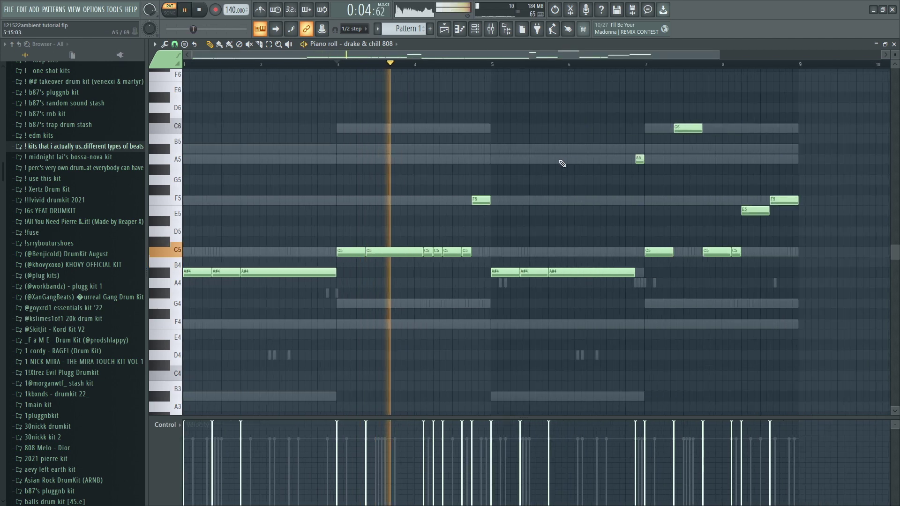
scroll(488, 217, "up", 2)
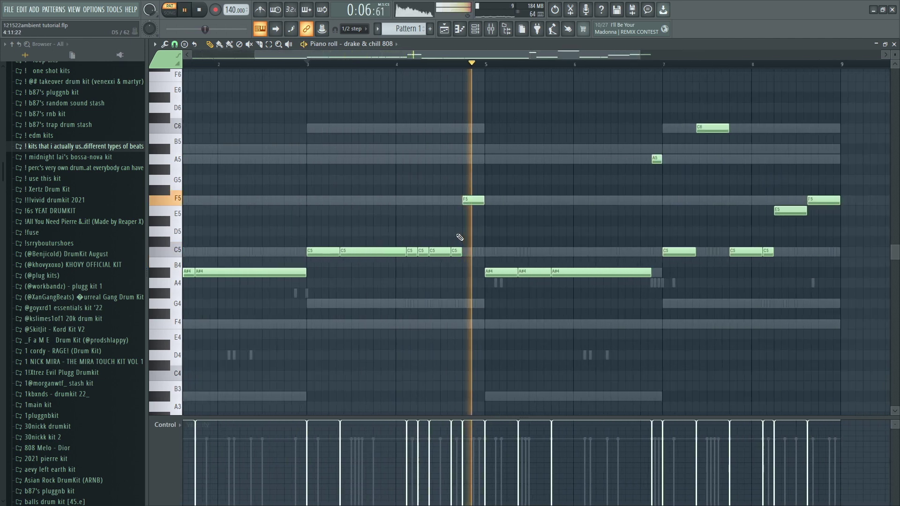
key("space")
scroll(493, 180, "down", 3)
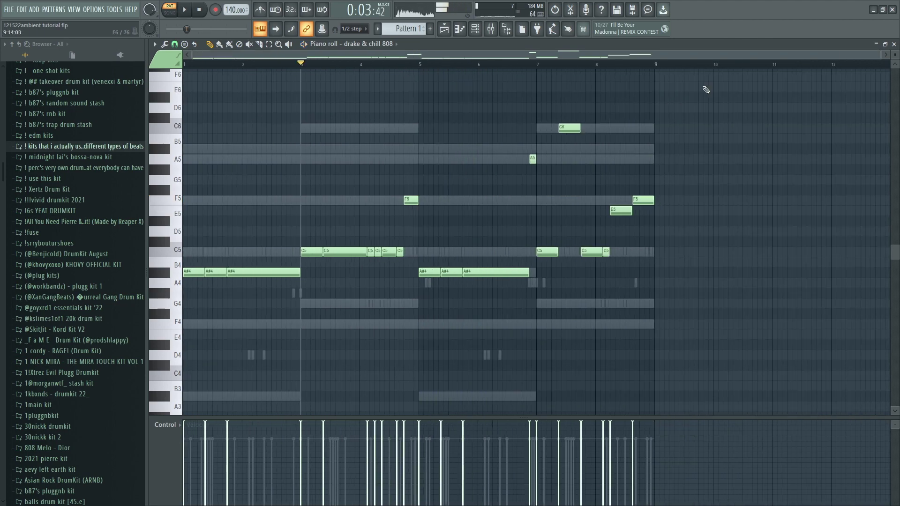
Select all 808 notes and shorten each by one step to leave small gaps, and listen to the result
left_click_drag(760, 87, 199, 417)
scroll(369, 227, "up", 6)
left_click_drag(399, 237, 387, 243)
scroll(382, 255, "down", 4)
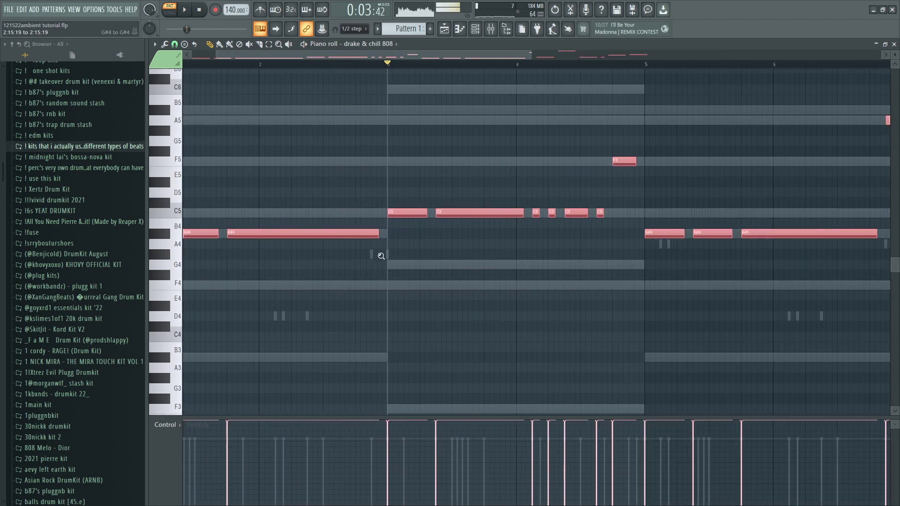
left_click(382, 255, "ctrl")
left_click_drag(895, 55, 895, 58)
key("space")
scroll(348, 269, "down", 1)
scroll(376, 328, "up", 3)
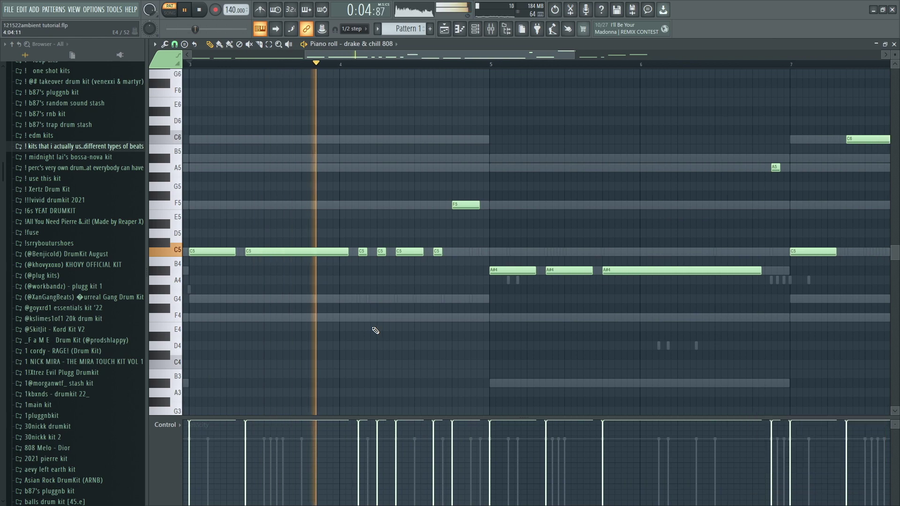
scroll(375, 328, "up", 2)
scroll(378, 314, "down", 3)
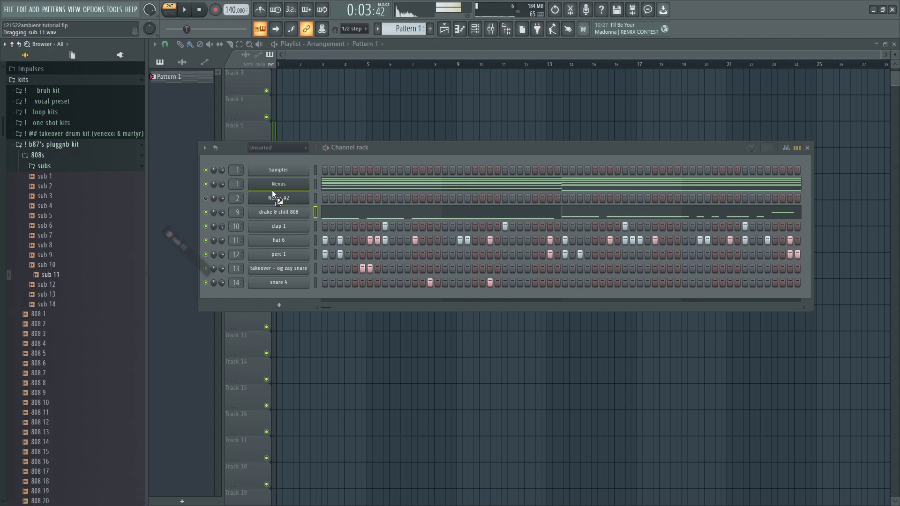
Replace the drake & chill 808 sample with sub 11, with Normalize enabled and a 50% fade-out
left_click(285, 213)
left_click(319, 210)
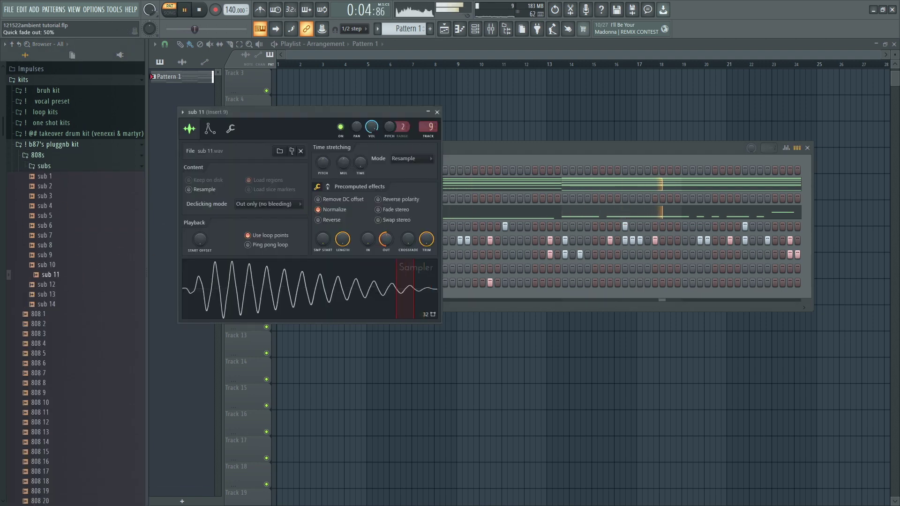
left_click(437, 112)
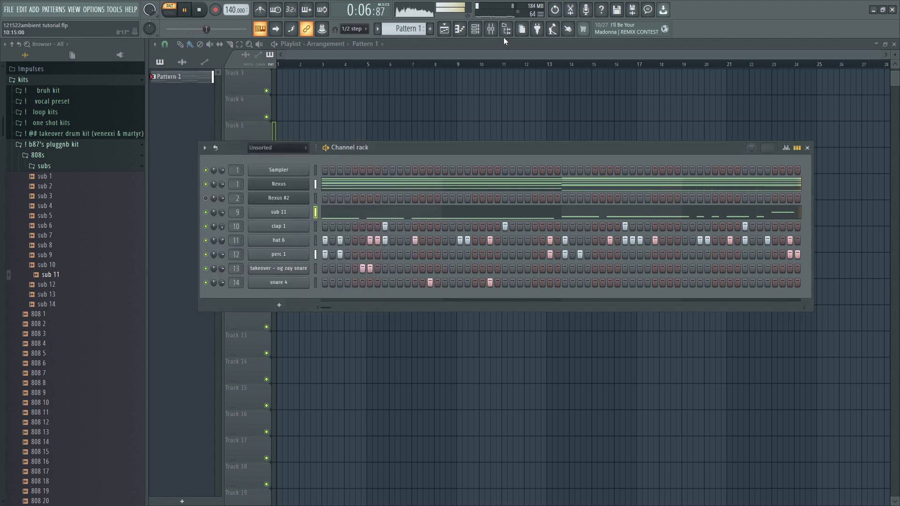
Try cutting the high frequencies with the equalizer of mixer insert 9, and reset its bands
left_click(491, 28)
right_click(886, 373)
left_click(884, 355)
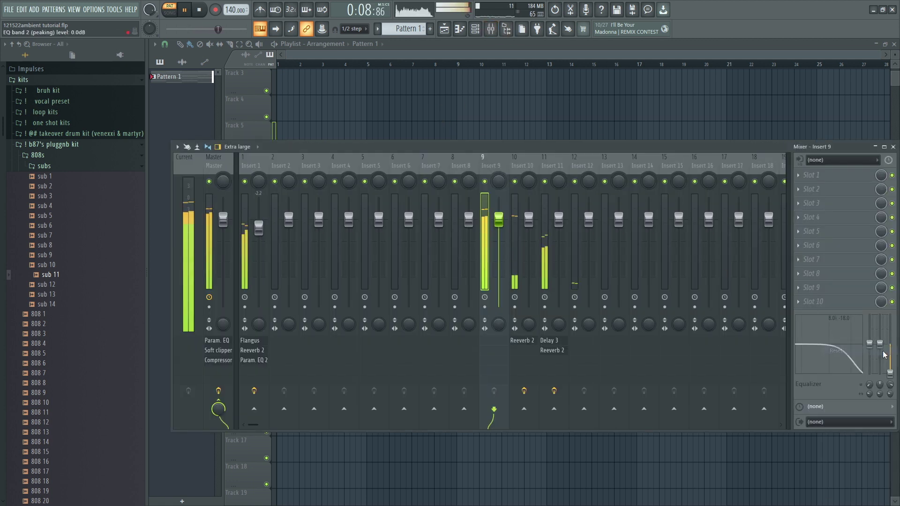
right_click(892, 354)
left_click(886, 361)
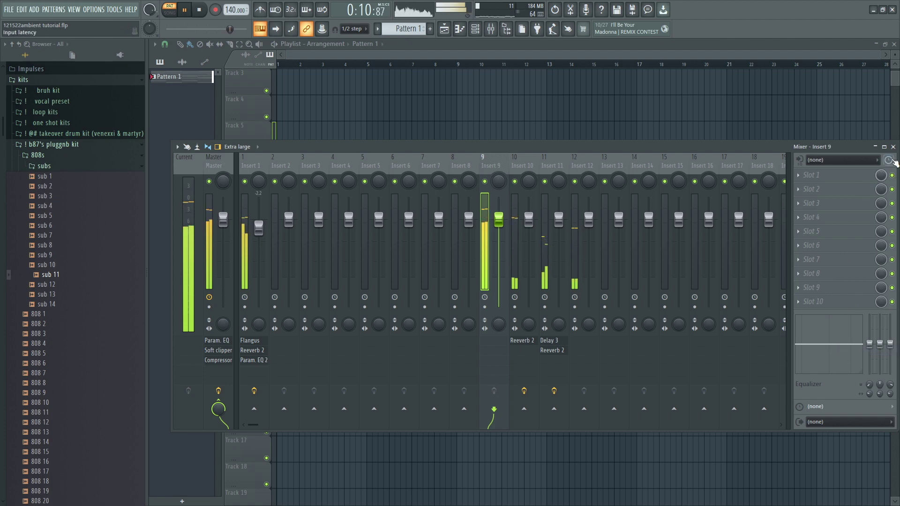
left_click(893, 148)
Review the sub 11 bassline notes in the piano roll during playback
left_click(464, 212)
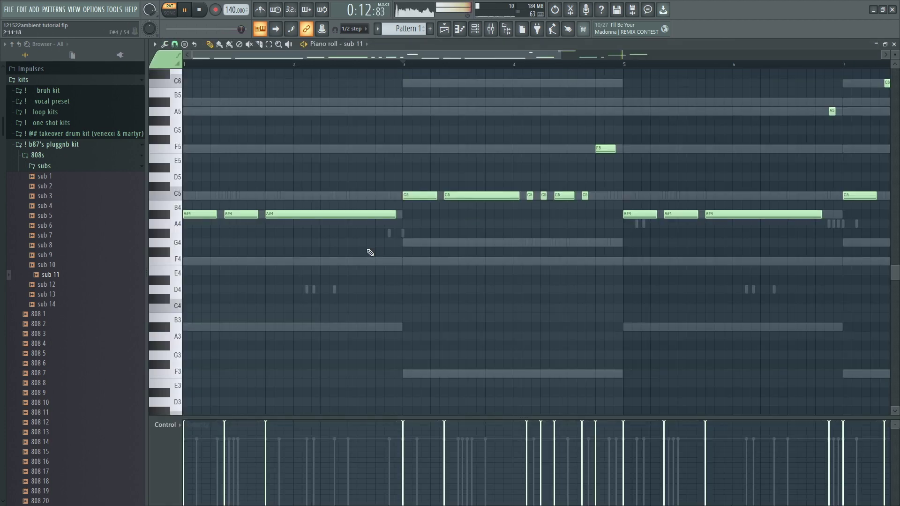
scroll(368, 251, "down", 5)
scroll(665, 242, "up", 1)
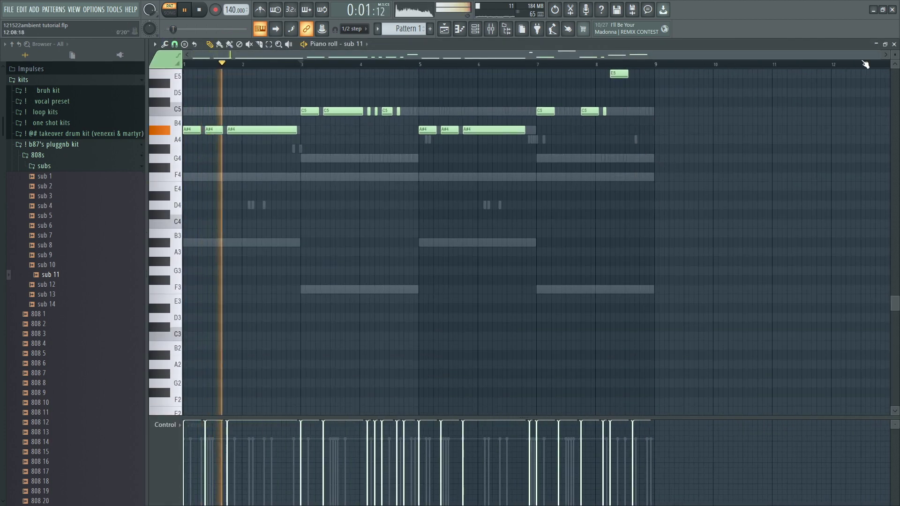
left_click(893, 44)
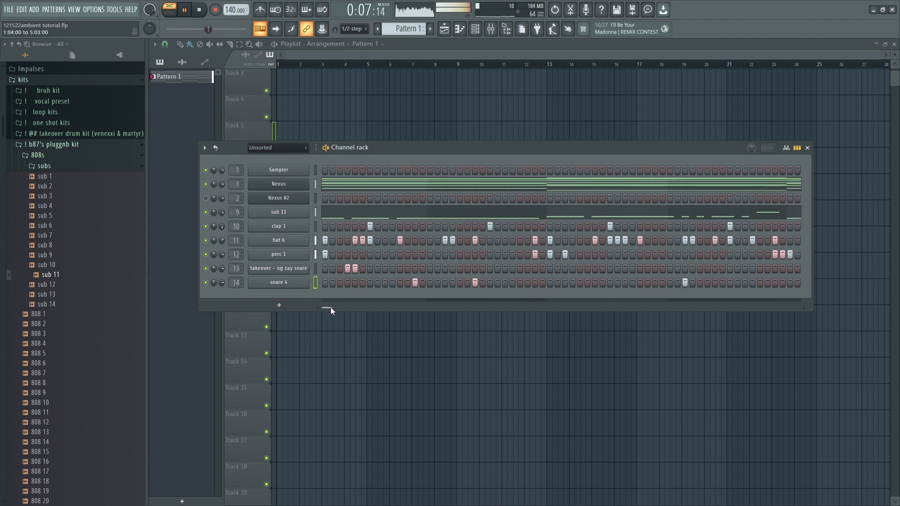
Add og zay snare hits at bar 6 steps 6 and 7 and a snare 4 hit at bar 8 step 7
left_click_drag(330, 308, 361, 307)
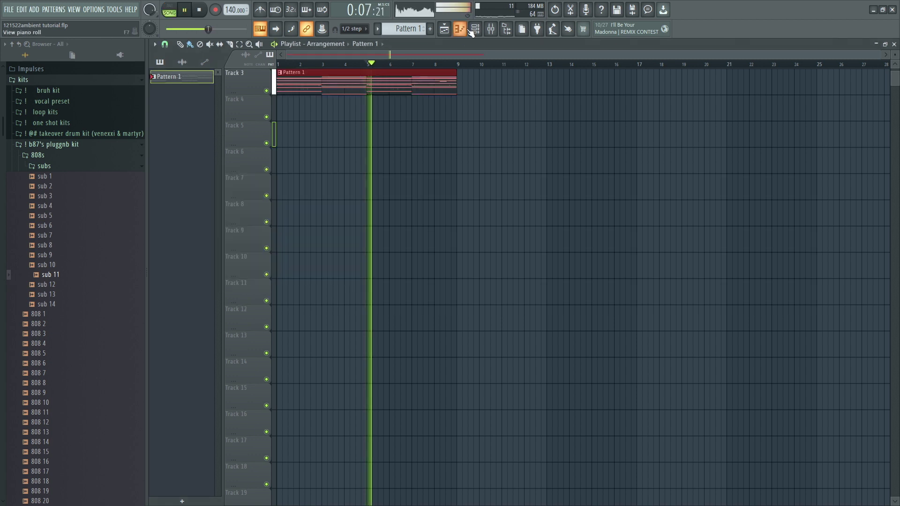
key("F6")
left_click_drag(482, 271, 497, 272)
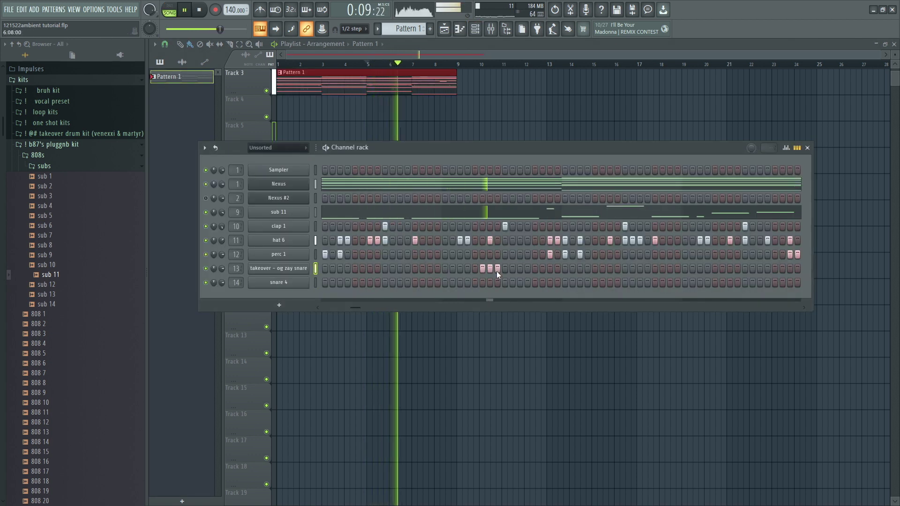
right_click(497, 271)
mouse_move(361, 307)
left_mouse_down()
mouse_move(384, 305)
mouse_move(365, 306)
left_mouse_up()
left_click(729, 284)
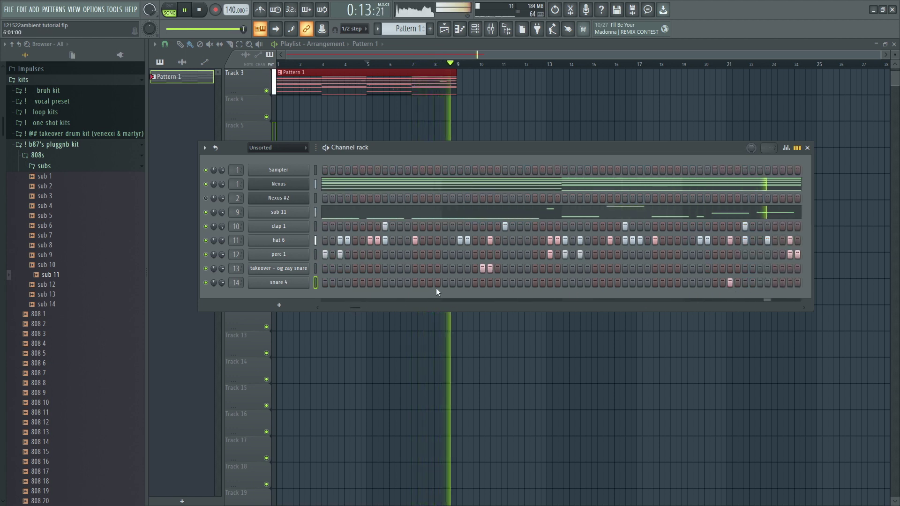
Collapse the 808s folder of the b87's pluggnb kit in the sample browser
scroll(80, 323, "down", 4)
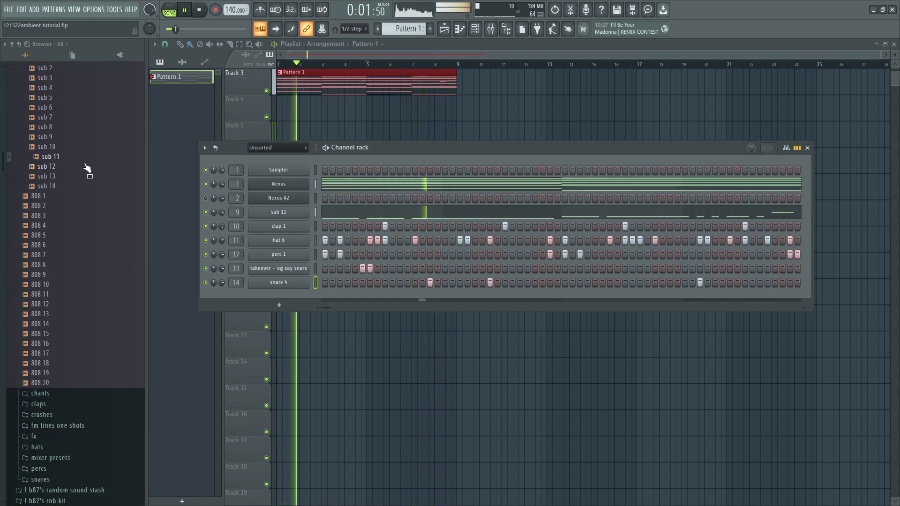
scroll(83, 166, "up", 4)
left_click(80, 157)
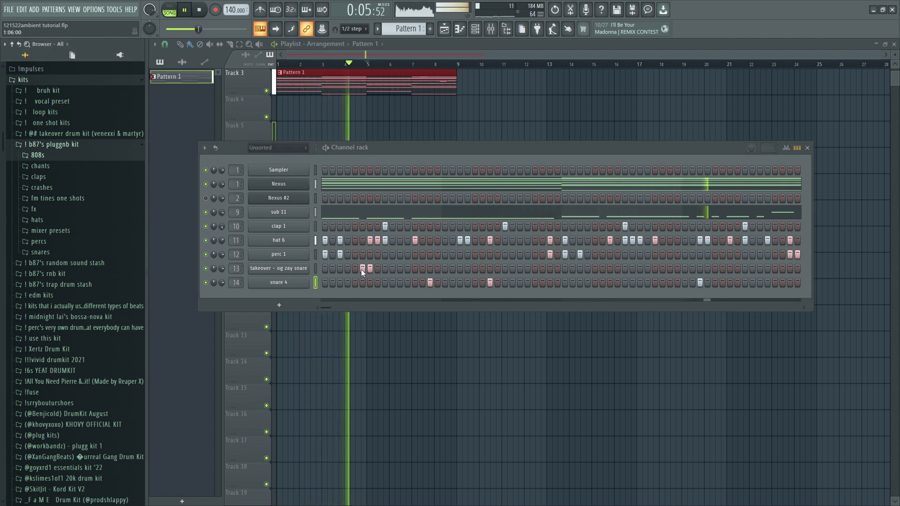
scroll(94, 204, "down", 3)
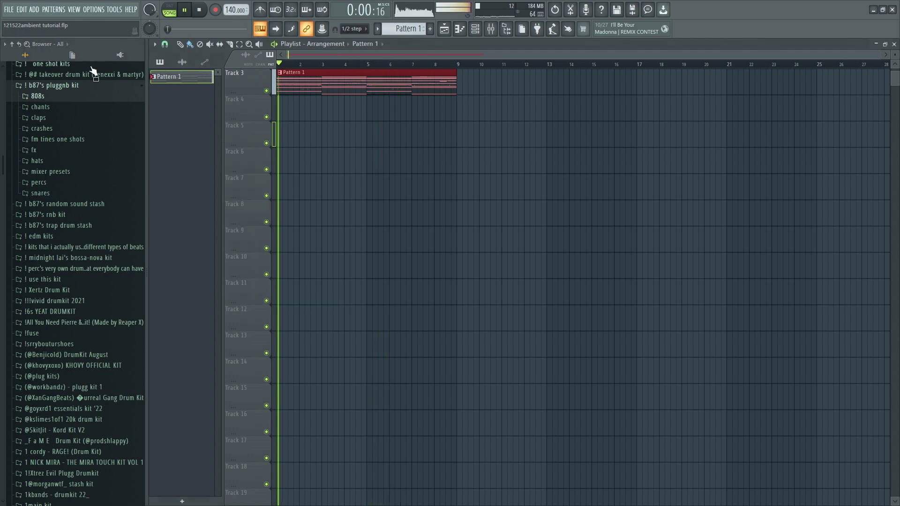
Try the PD Dream of you preset on the first Nexus and play the song
left_click(473, 30)
key("space")
left_click(301, 187)
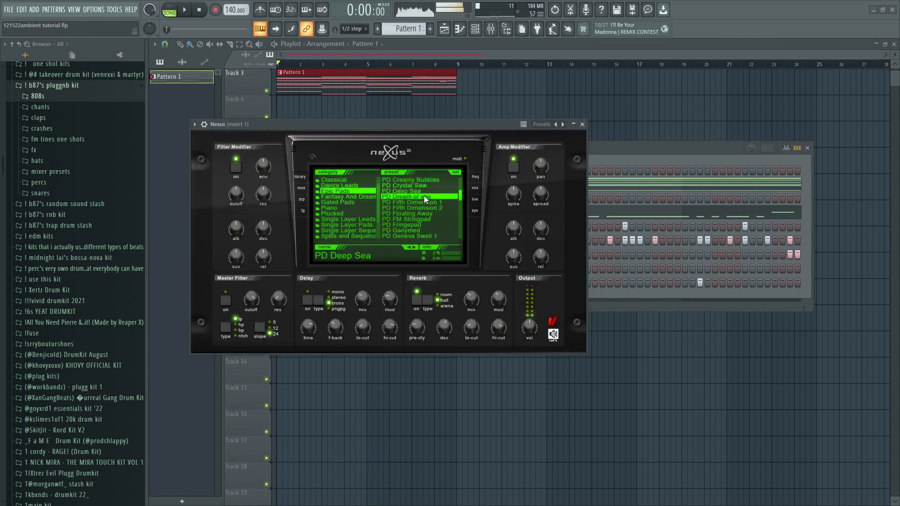
left_click(589, 127)
right_click(592, 127)
key("space")
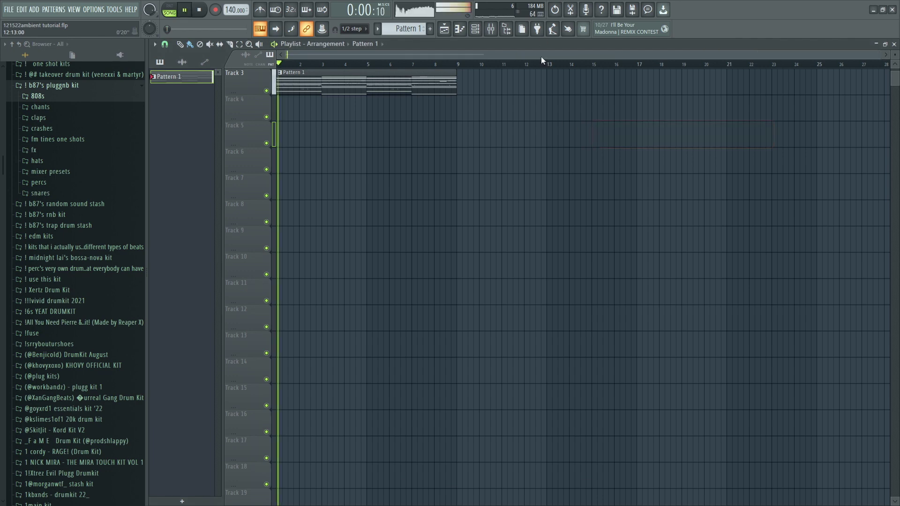
Load the PD Fifth Dimension 1 preset on the first Nexus and audition it with the song
left_click(476, 30)
key("space")
left_click(302, 190)
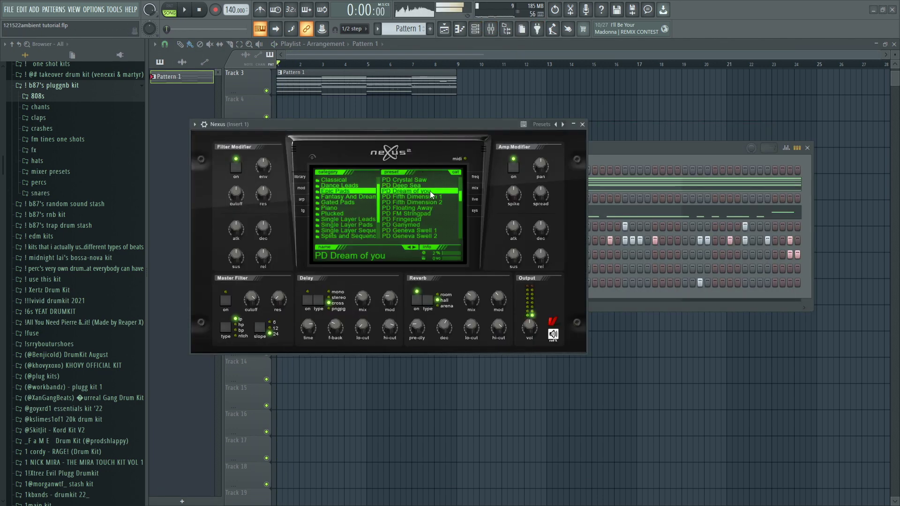
left_click(426, 195)
key("space")
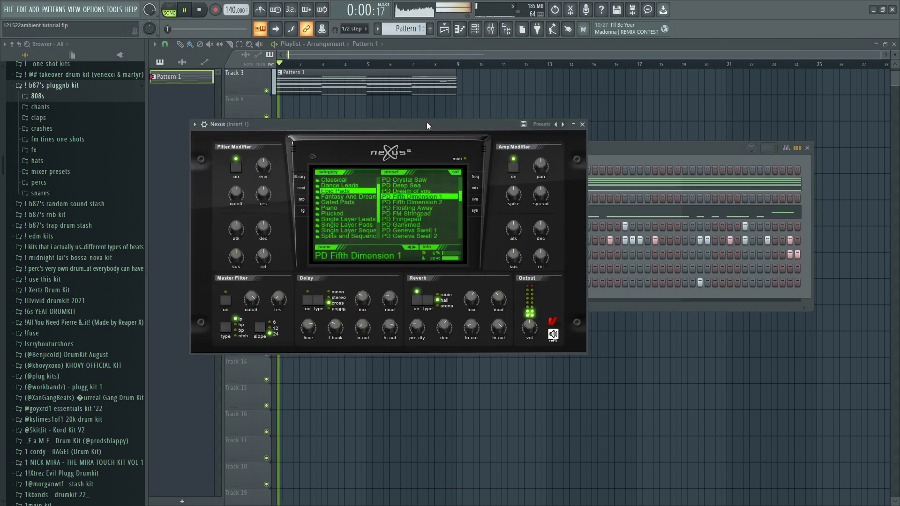
left_click(583, 125)
Lower the volume of mixer insert 1 to about -5.8 dB
left_click(491, 29)
left_click(271, 237)
left_click_drag(258, 228, 258, 236)
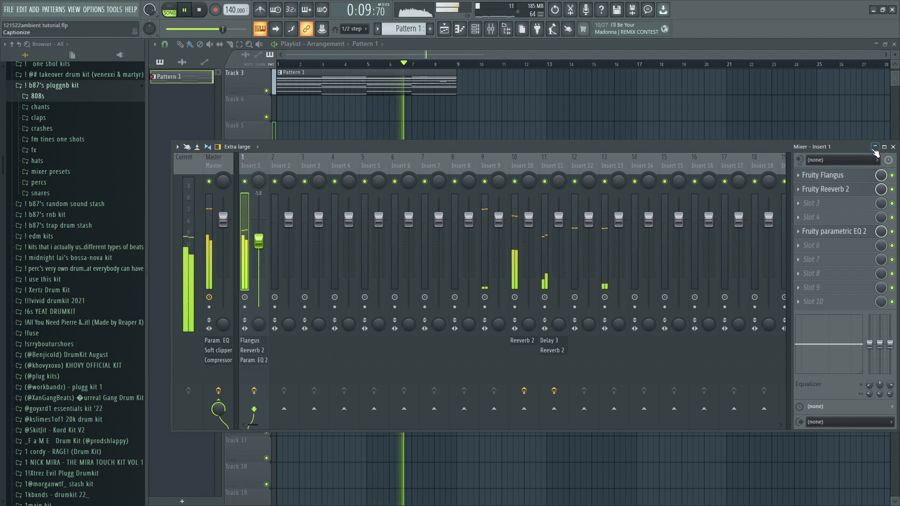
key("F9")
key("space")
left_click(205, 148)
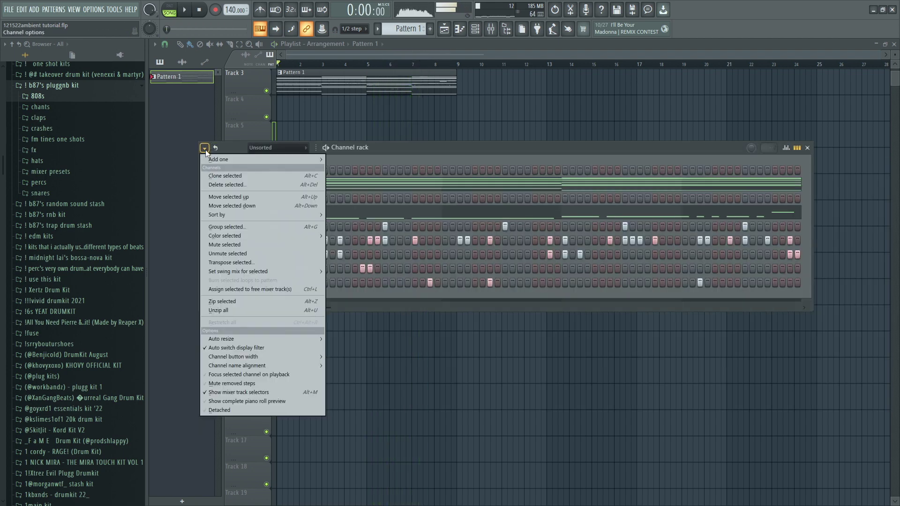
key("Escape")
key("space")
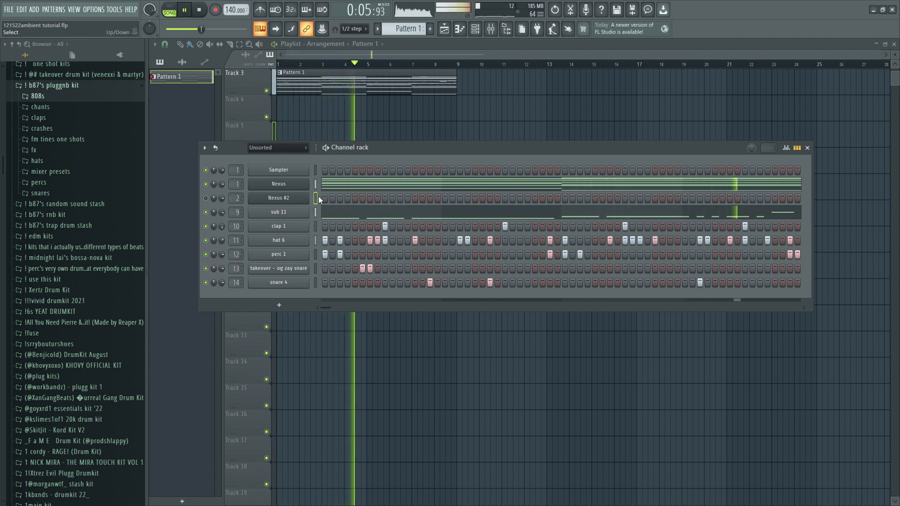
left_click(491, 30)
left_click(491, 34)
left_click(492, 34)
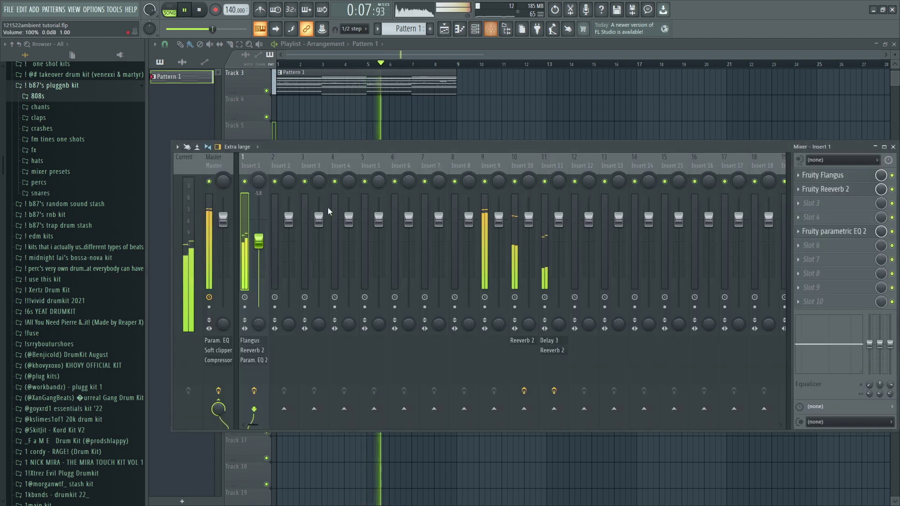
left_click(893, 147)
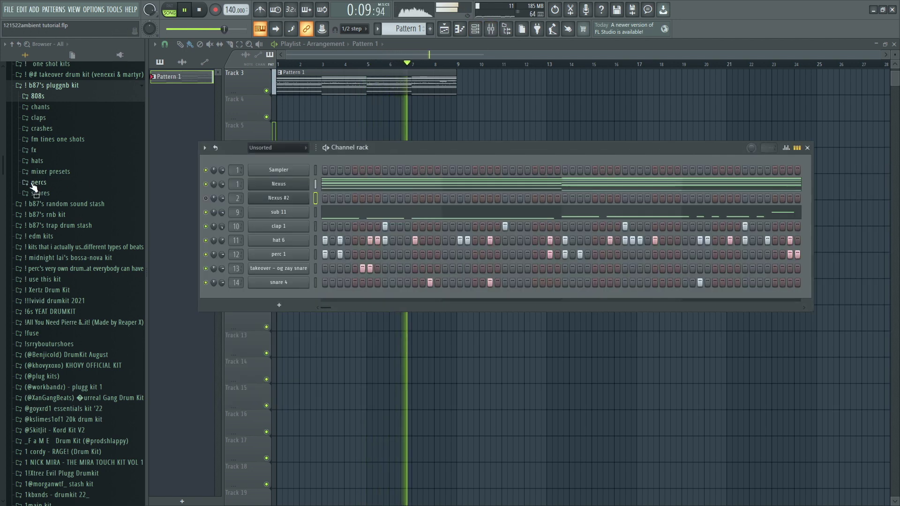
scroll(101, 257, "up", 2)
scroll(101, 257, "down", 2)
scroll(101, 258, "down", 2)
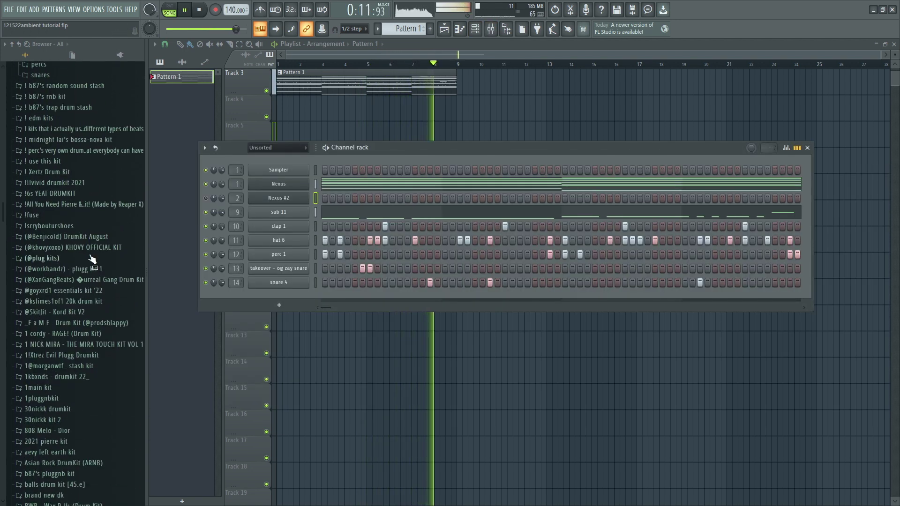
scroll(92, 258, "up", 1)
Set the wet output of the Fruity Delay 3 on mixer insert 11 to about 66%
left_click(493, 31)
left_click(524, 169)
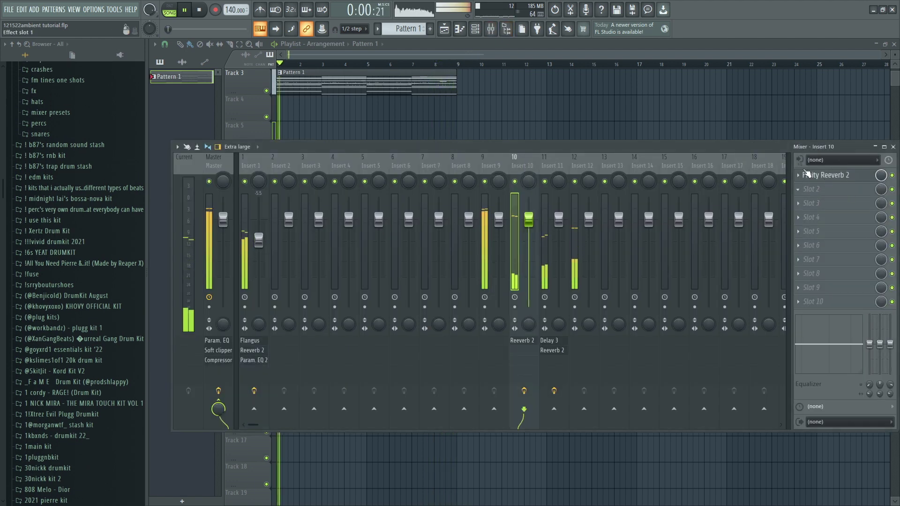
left_click(553, 169)
left_click(826, 176)
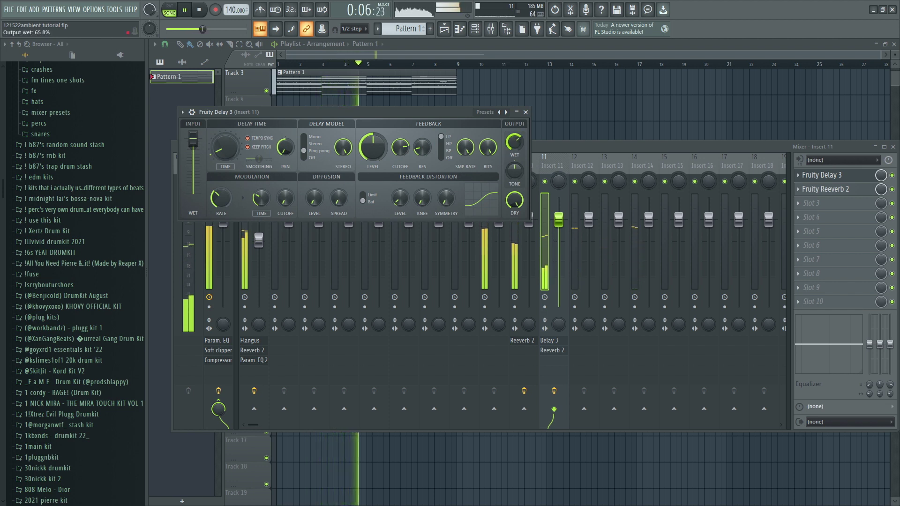
left_click(525, 113)
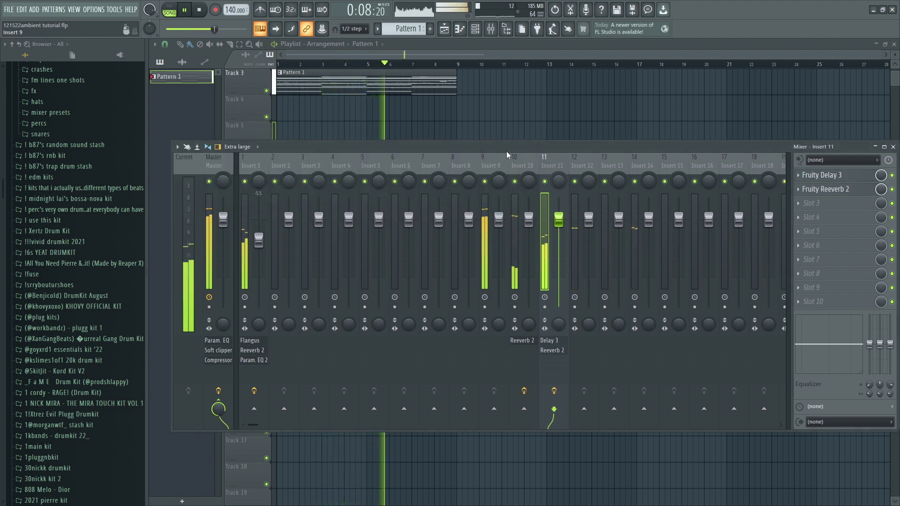
left_click(893, 148)
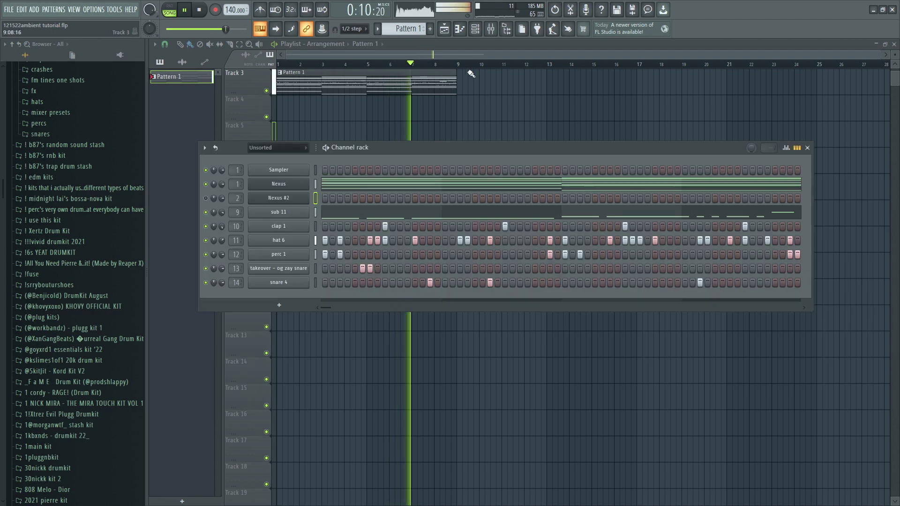
Delete the Nexus #2 channel from the channel rack
scroll(77, 161, "up", 5)
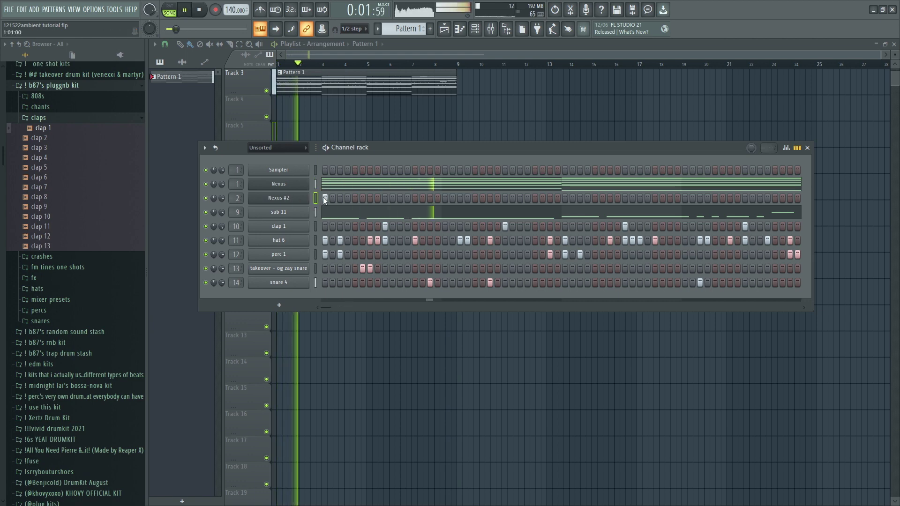
right_click(306, 198)
left_click(343, 289)
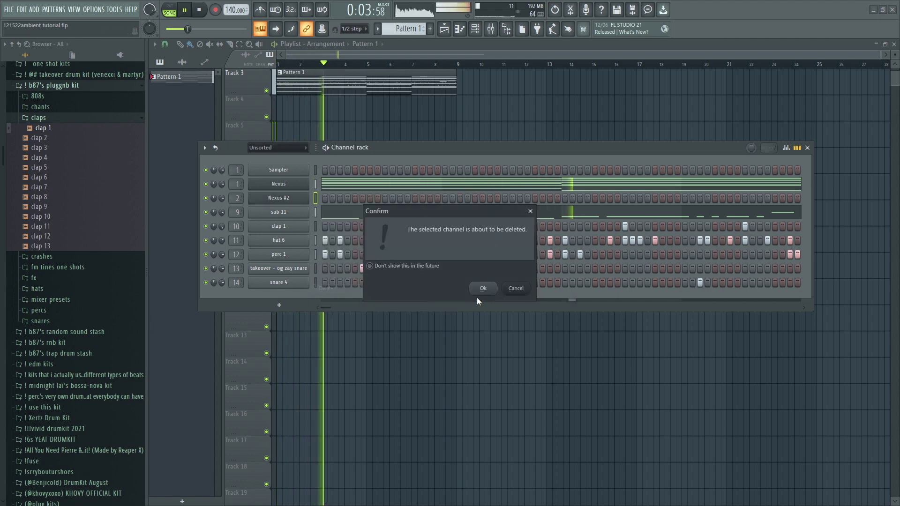
left_click(478, 287)
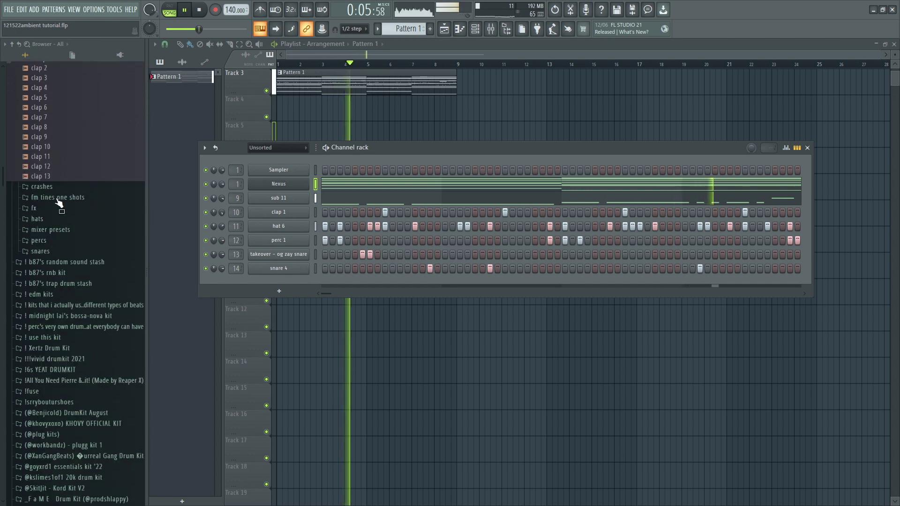
Audition the clap 8 sample and add a hit at step 61 of the snare 4 channel
left_click(52, 196)
scroll(72, 239, "down", 3)
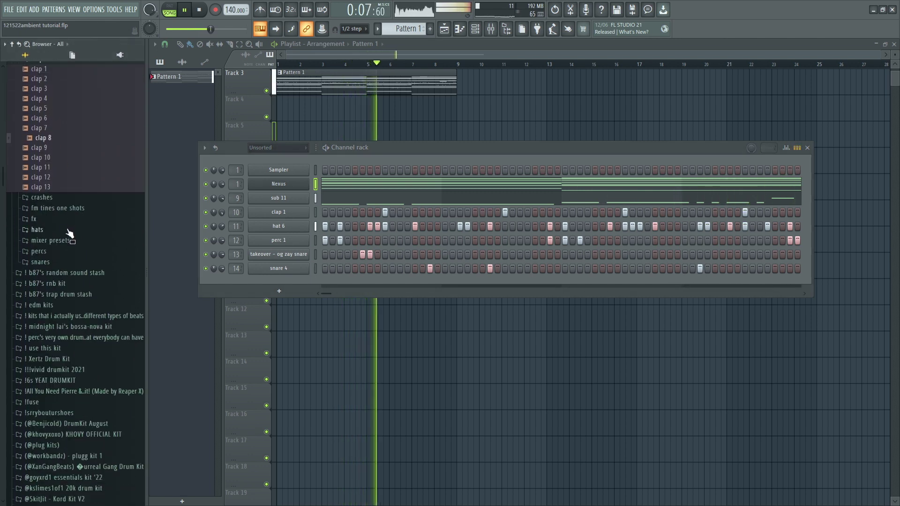
left_click(776, 269)
left_click(316, 269)
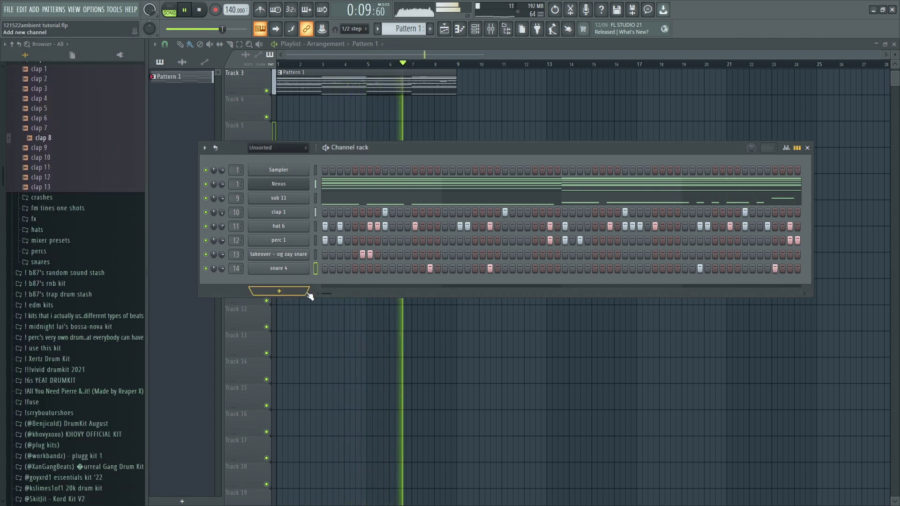
mouse_move(330, 294)
left_mouse_down()
mouse_move(366, 294)
mouse_move(337, 294)
left_mouse_up()
left_click(692, 269)
left_click(687, 270)
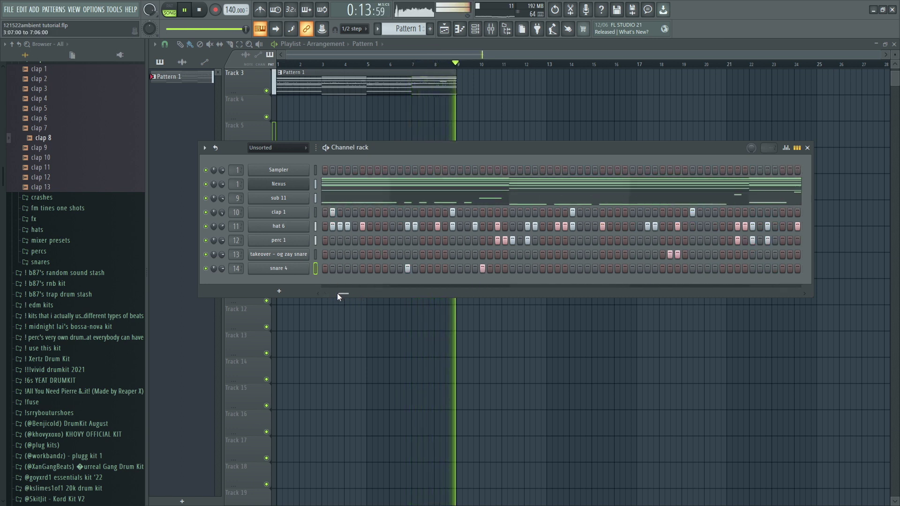
Stop the song and lower the volume of mixer insert 1 slightly
scroll(66, 239, "down", 2)
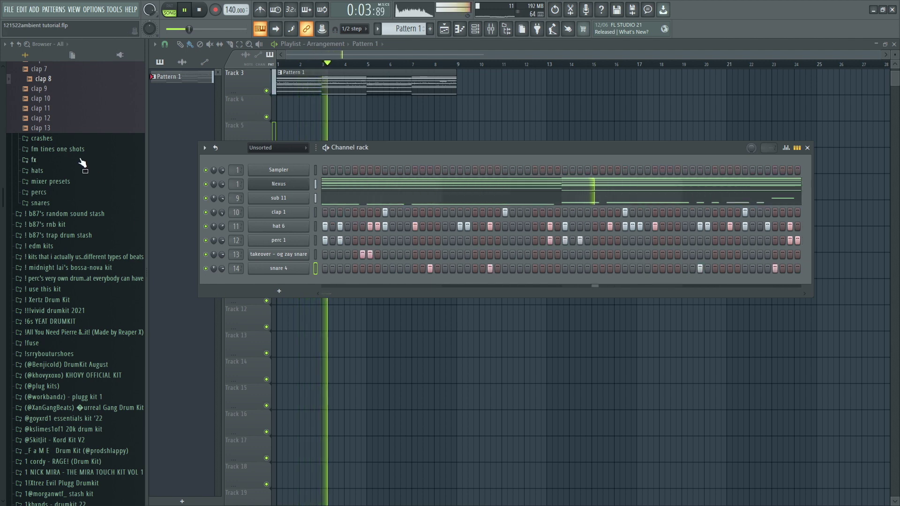
scroll(68, 210, "up", 5)
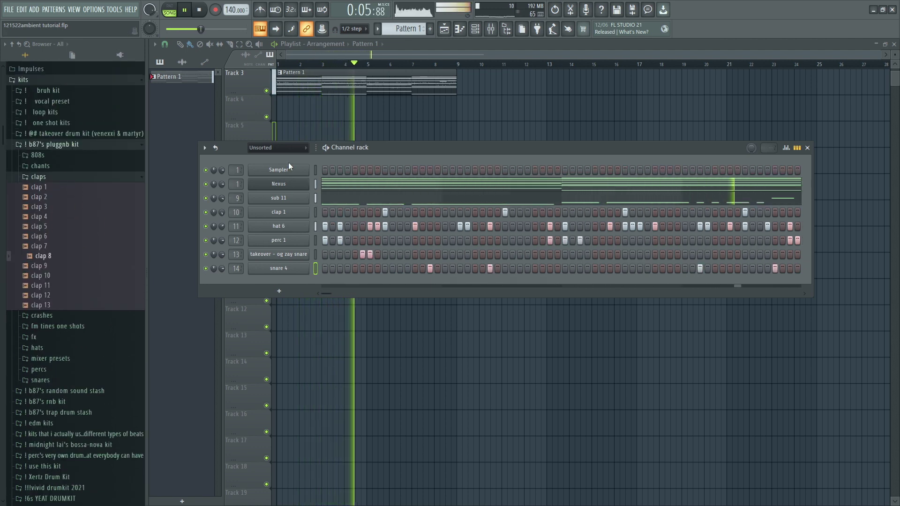
left_click(807, 148)
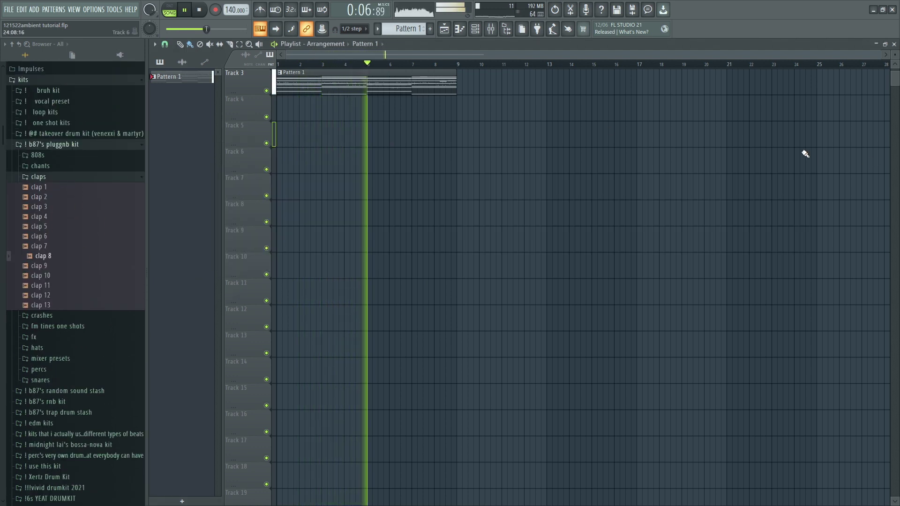
left_click(180, 44)
scroll(310, 113, "up", 1)
key("space")
left_click(491, 30)
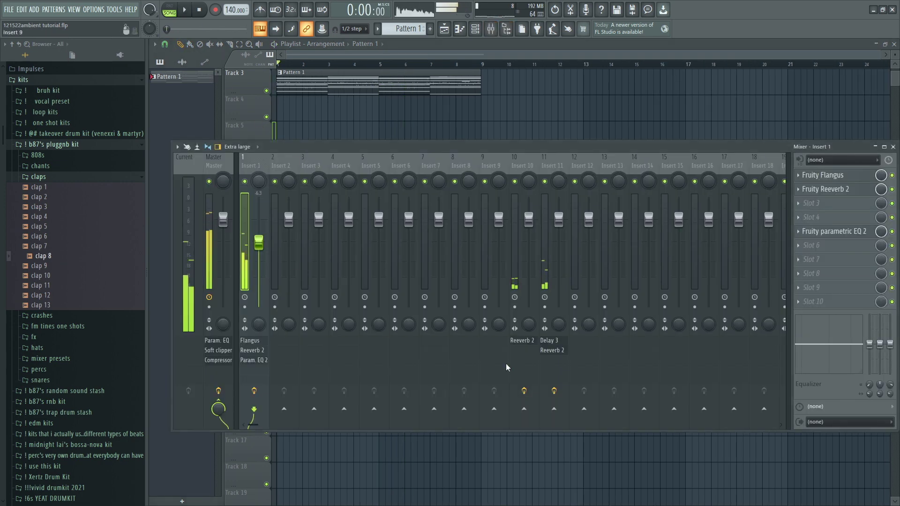
left_click(893, 148)
Check which preset is loaded in the Nexus channel
left_click(476, 30)
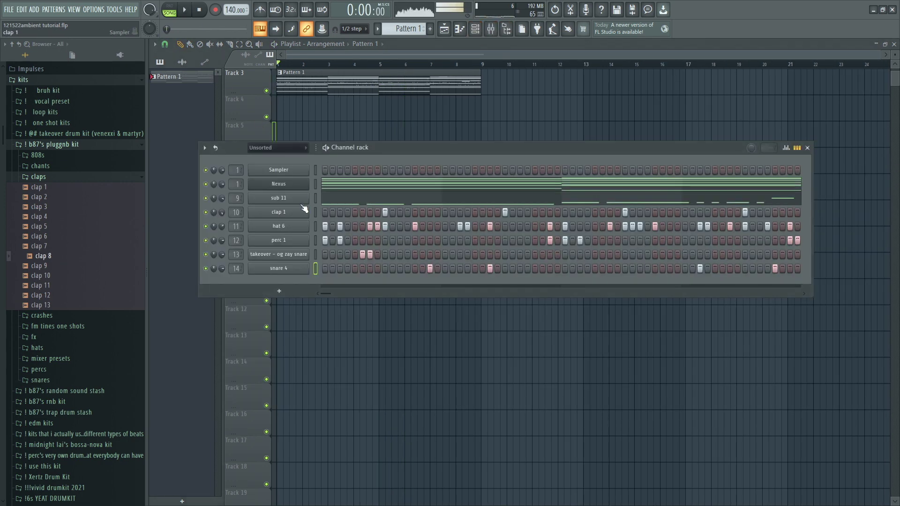
left_click(282, 184)
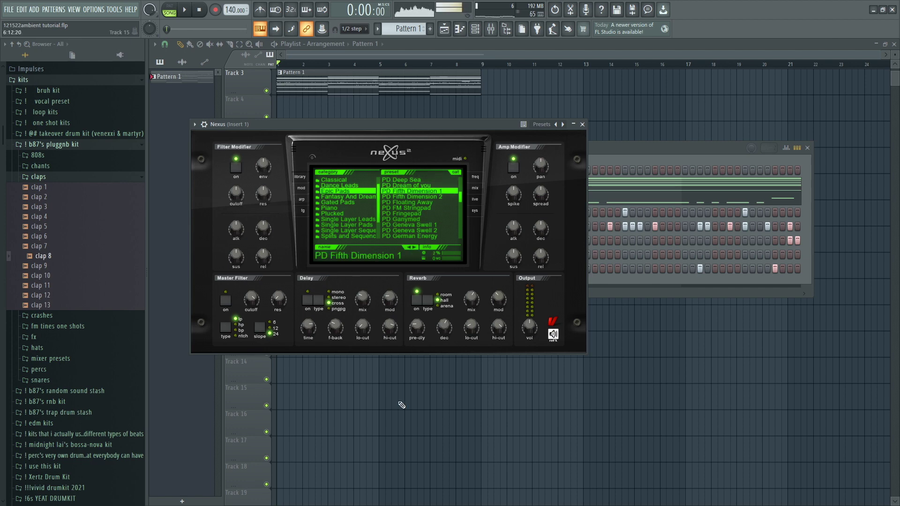
left_click(582, 124)
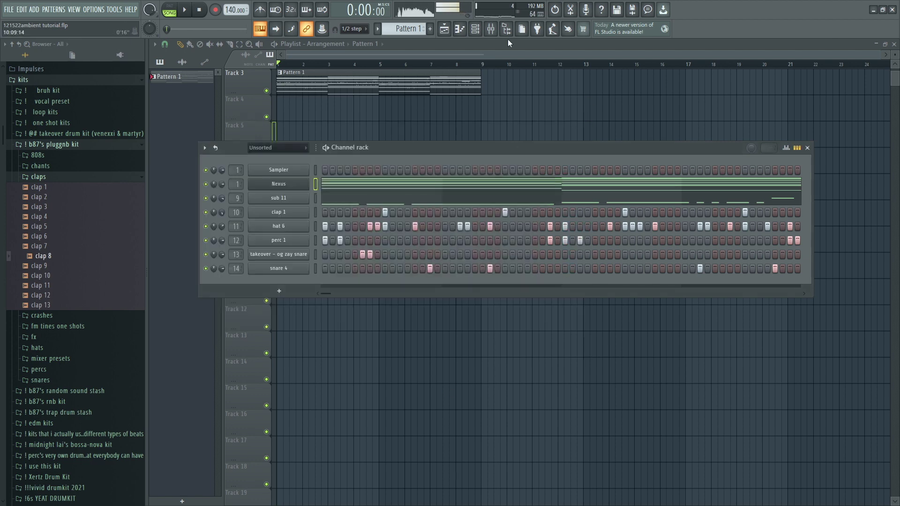
left_click(491, 32)
key("F9")
key("F6")
Insert a Hive synth as a new channel above the sub 11 channel
right_click(288, 199)
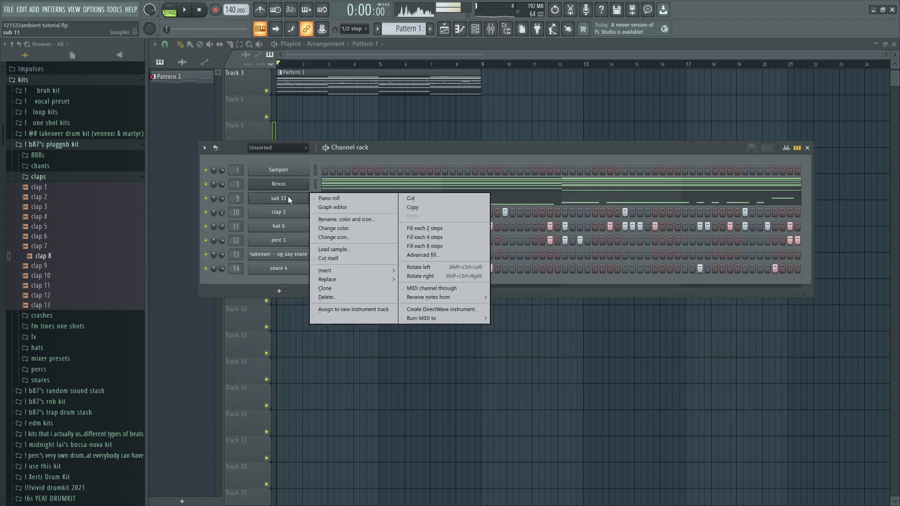
mouse_move(334, 272)
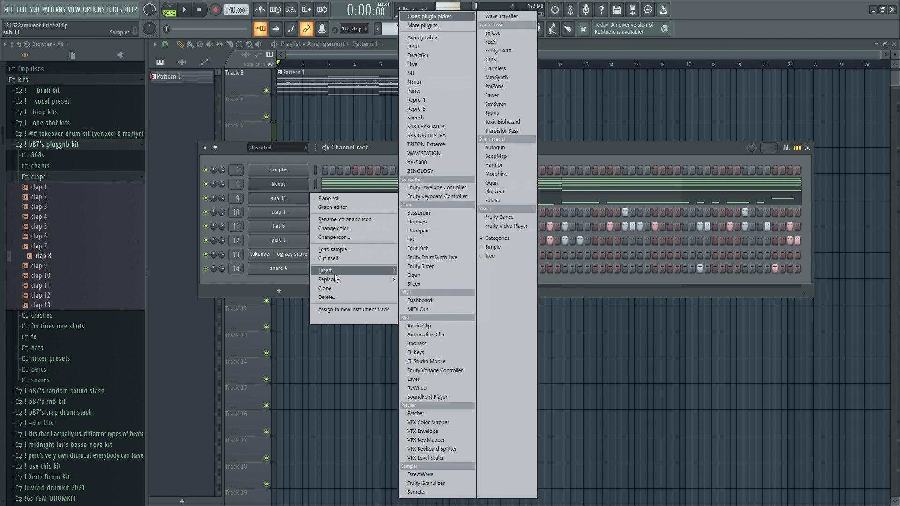
left_click(430, 64)
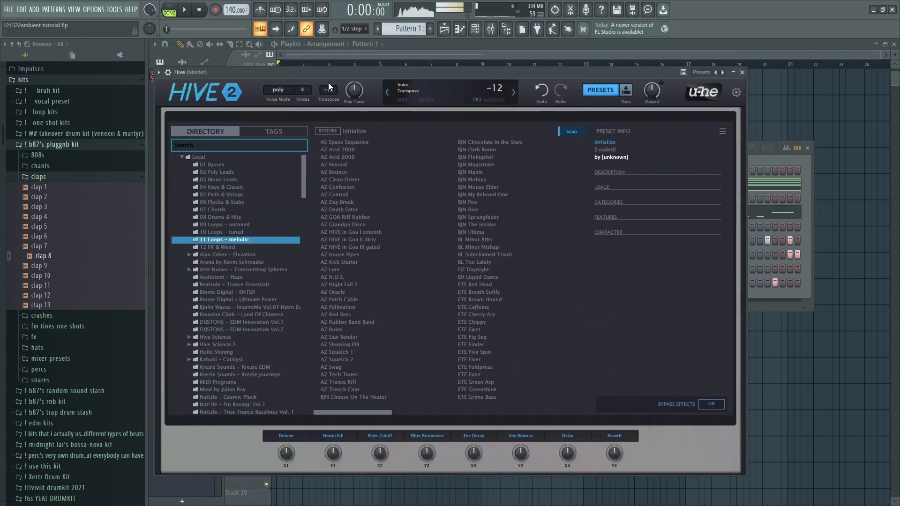
Audition the ETE Fireflies and EH Shimmering Motion Sweeps presets from Hive's 05 Pads & Strings folder
left_click(237, 188)
left_click(272, 195)
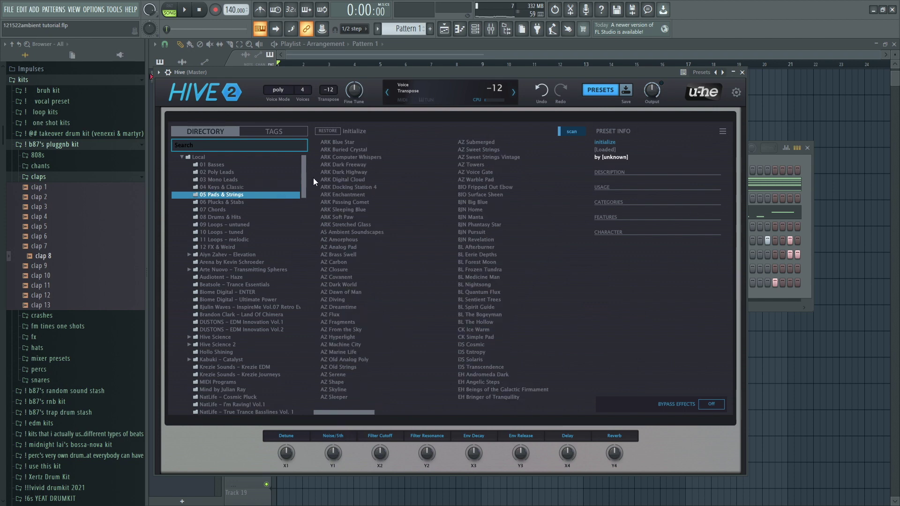
left_click_drag(366, 412, 424, 415)
left_click(464, 307)
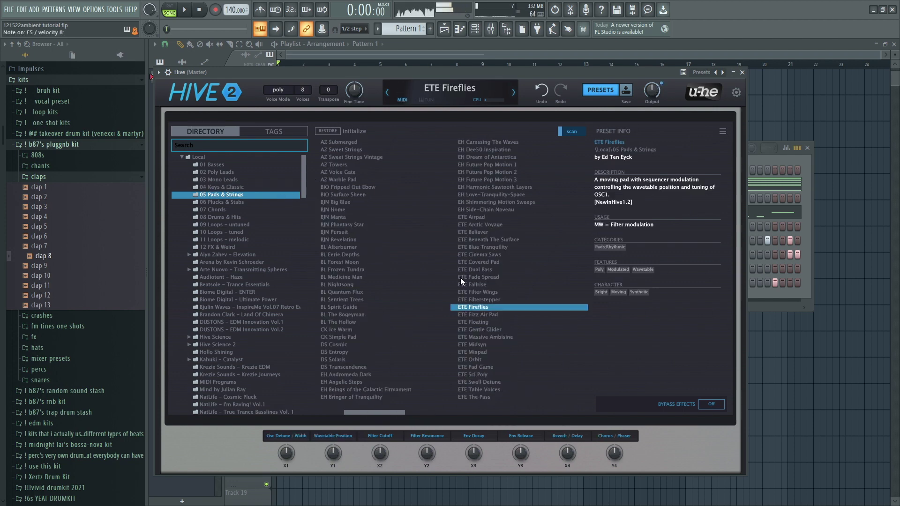
left_click(489, 203)
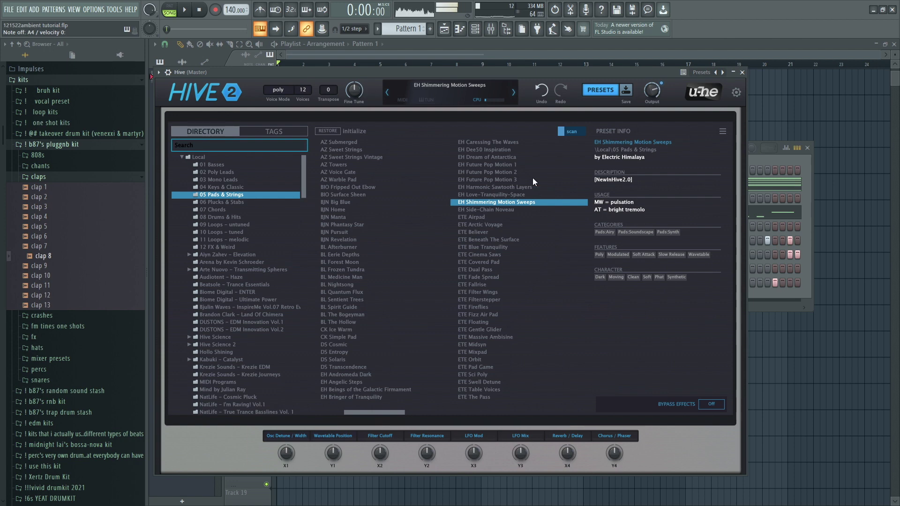
Close Hive and delete its channel from the channel rack
left_click(742, 73)
right_click(283, 196)
left_click(347, 287)
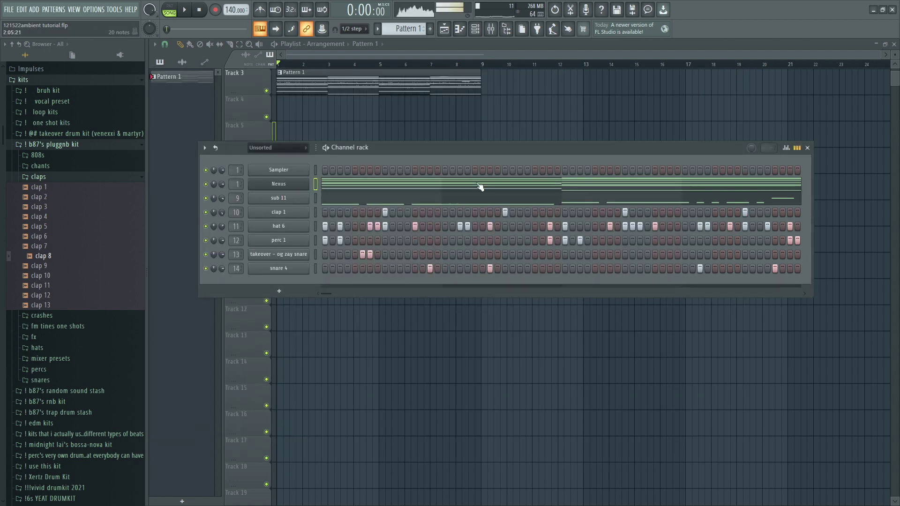
Examine the Fruity Reeverb 2 settings on mixer insert 1
left_click(492, 31)
left_click(250, 164)
left_click(836, 190)
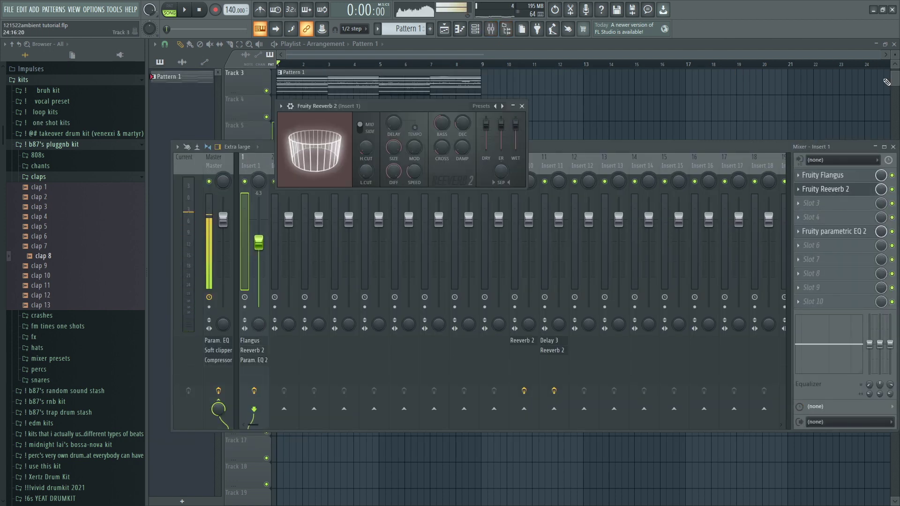
left_click_drag(450, 106, 381, 219)
left_click(559, 219)
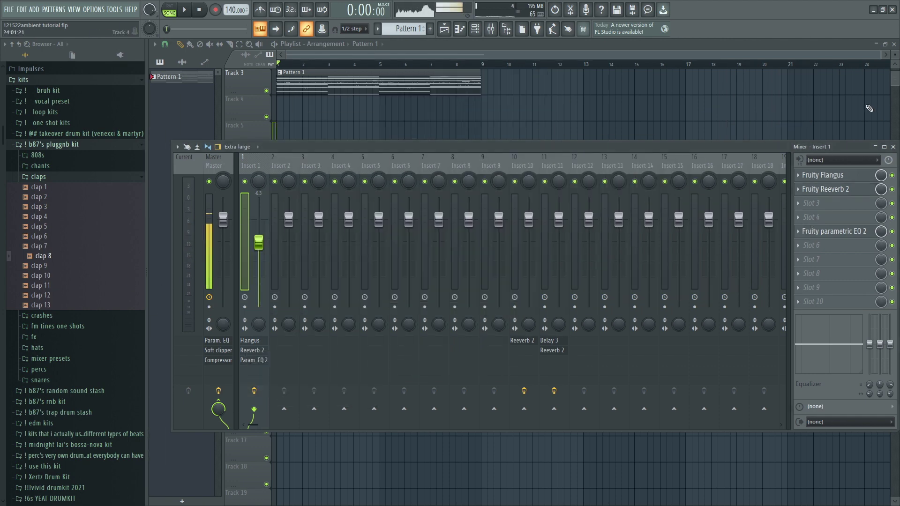
left_click(893, 147)
Look through the drum kits and the b87's pluggnb kit folders in the sample browser while the song plays
scroll(86, 276, "down", 4)
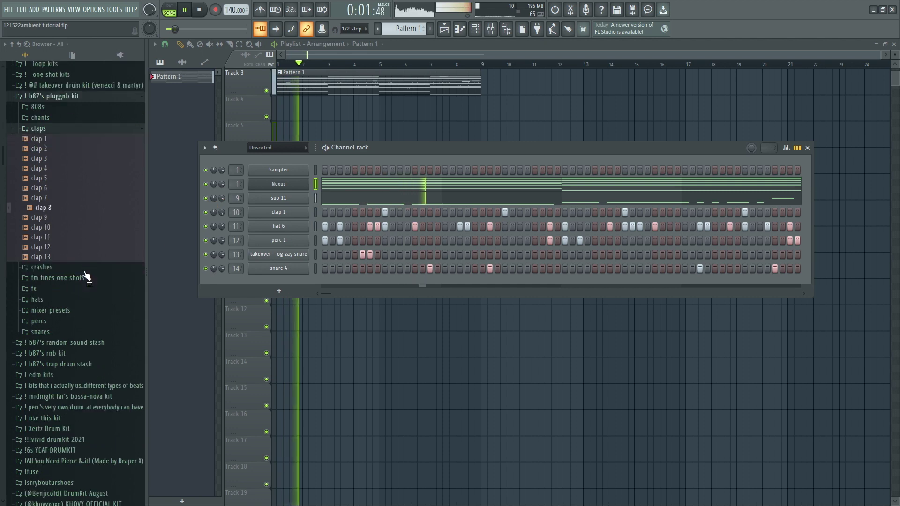
scroll(92, 266, "up", 2)
scroll(78, 272, "down", 4)
scroll(78, 275, "up", 4)
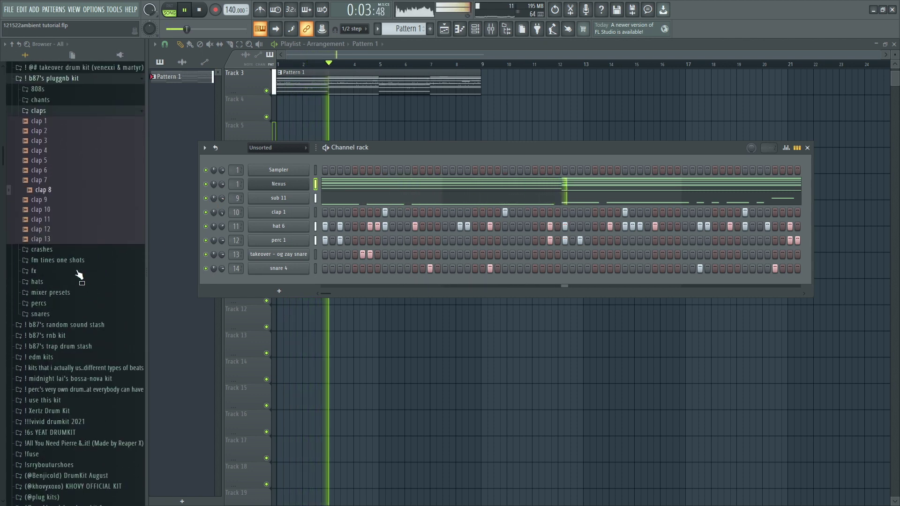
scroll(69, 269, "down", 1)
scroll(71, 263, "down", 2)
scroll(70, 258, "down", 2)
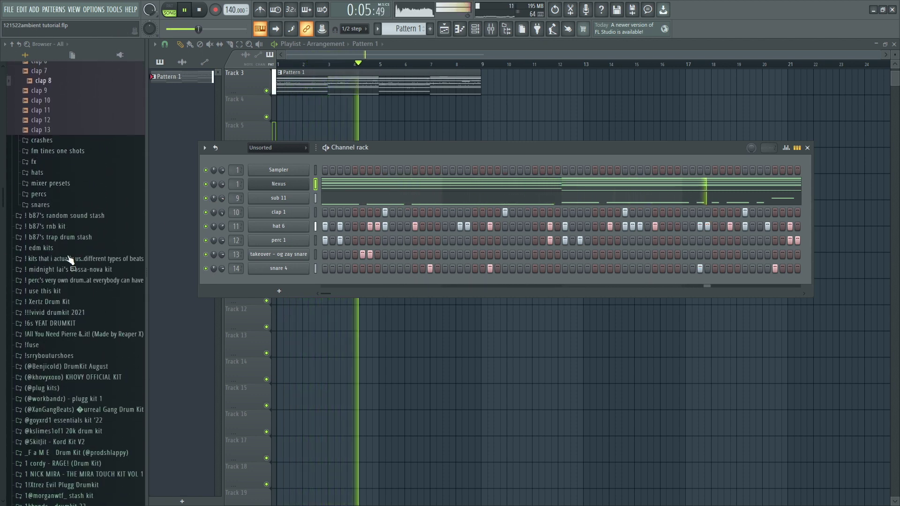
scroll(66, 257, "up", 4)
scroll(65, 258, "down", 1)
scroll(65, 259, "up", 5)
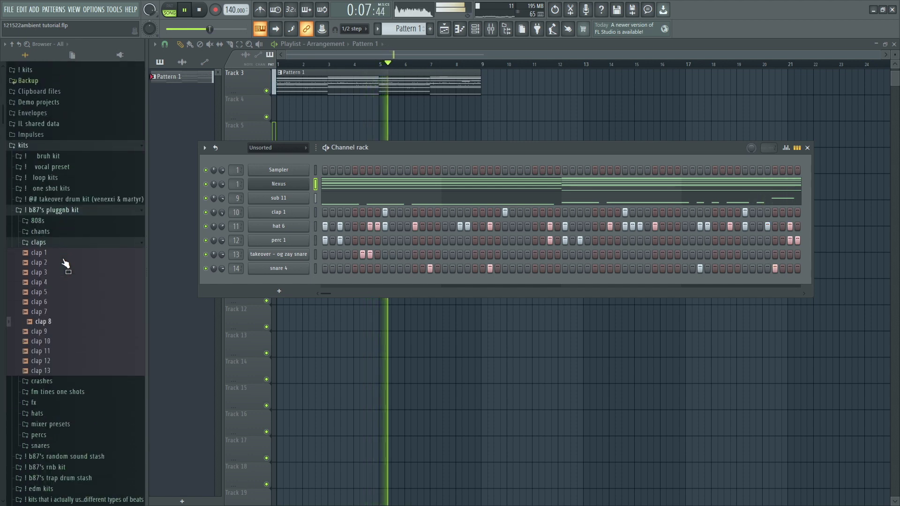
scroll(65, 257, "down", 4)
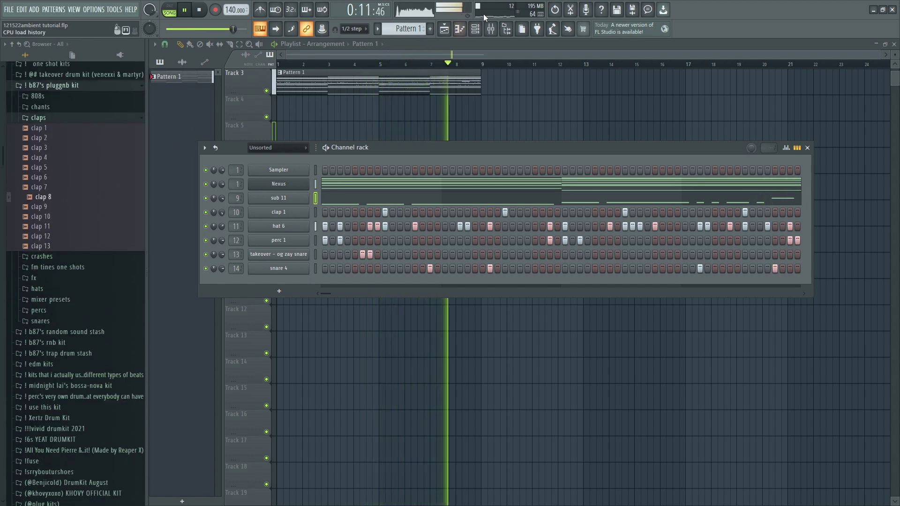
Add HalfTime to mixer insert 1 ahead of Fruity Flangus and audition it with the song
left_click(491, 28)
key("space")
left_click(822, 179)
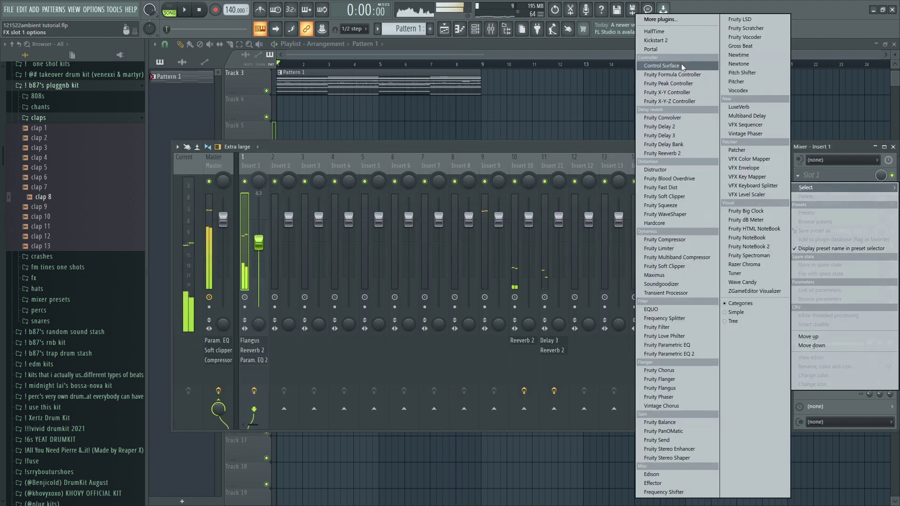
left_click(681, 63)
key("space")
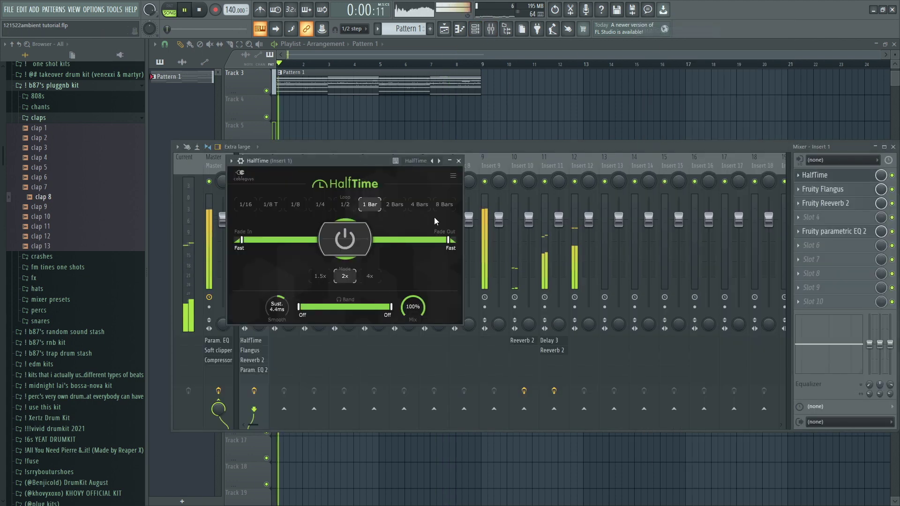
left_click(459, 161)
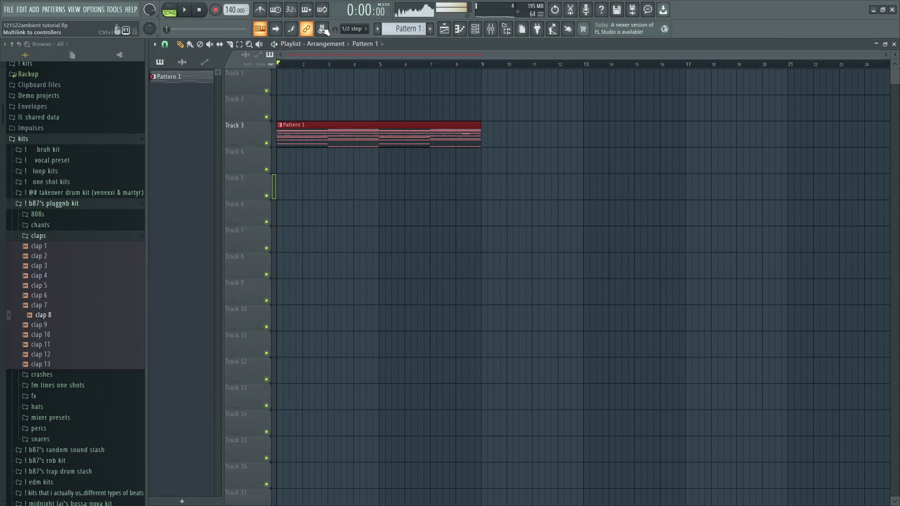
Move the Pattern 1 clip from playlist track 3 up to track 1 and play the song
key("shift+Up")
key("shift+Up")
key("space")
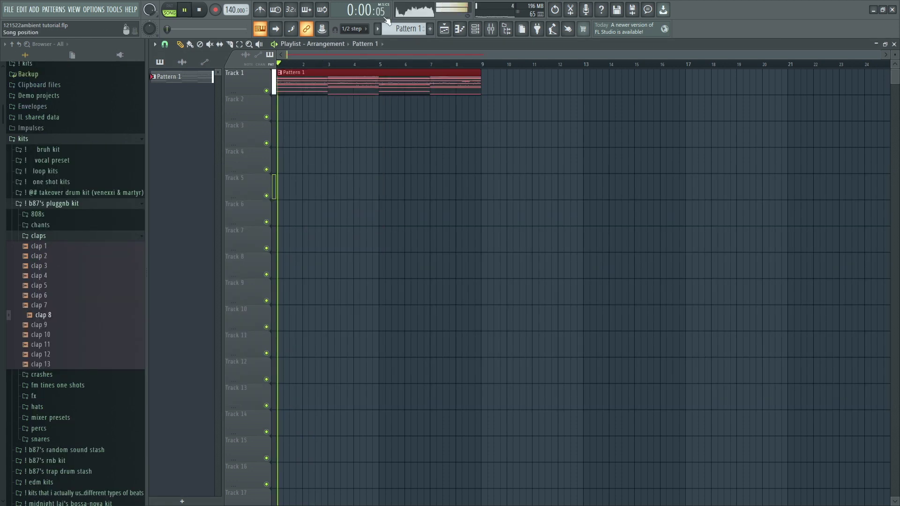
Split Pattern 1 by channel and lay the parts out on playlist tracks 1 to 7, with sub and drums entering at bar 3
key("ctrl+d")
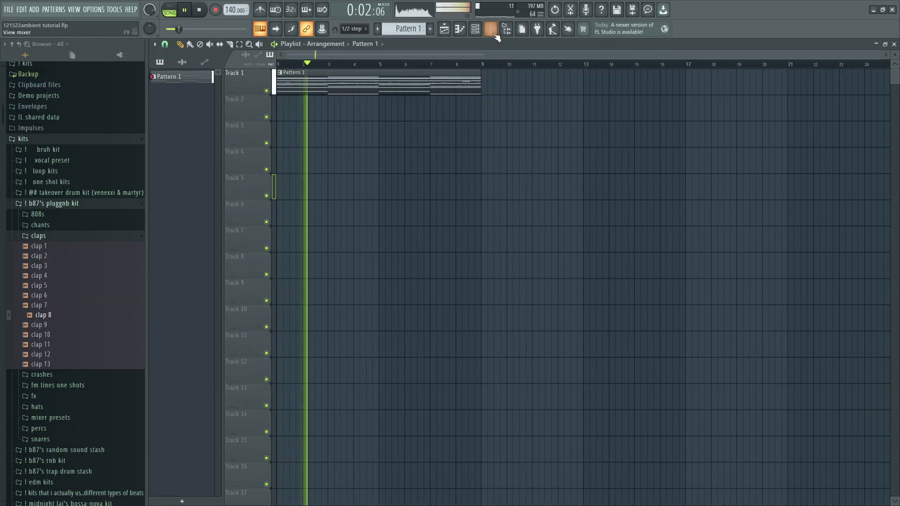
left_click(491, 29)
left_click(490, 29)
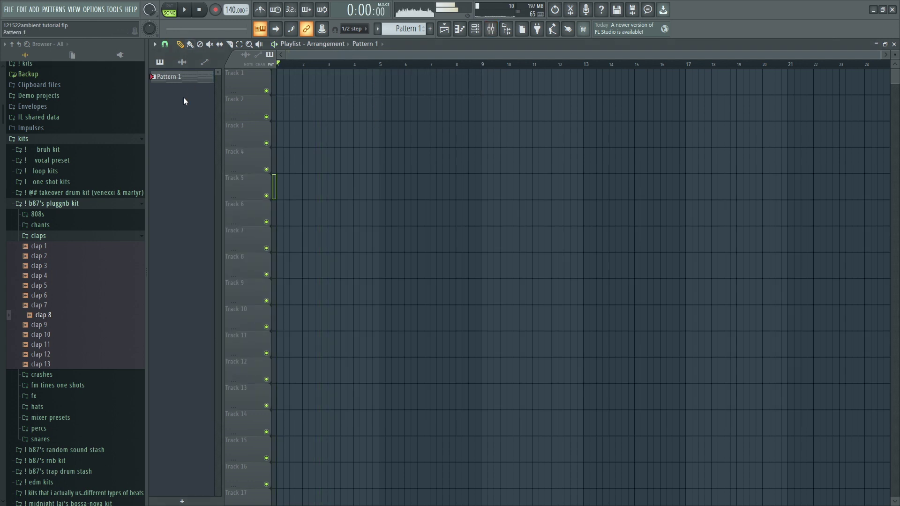
right_click(183, 76)
left_click(228, 217)
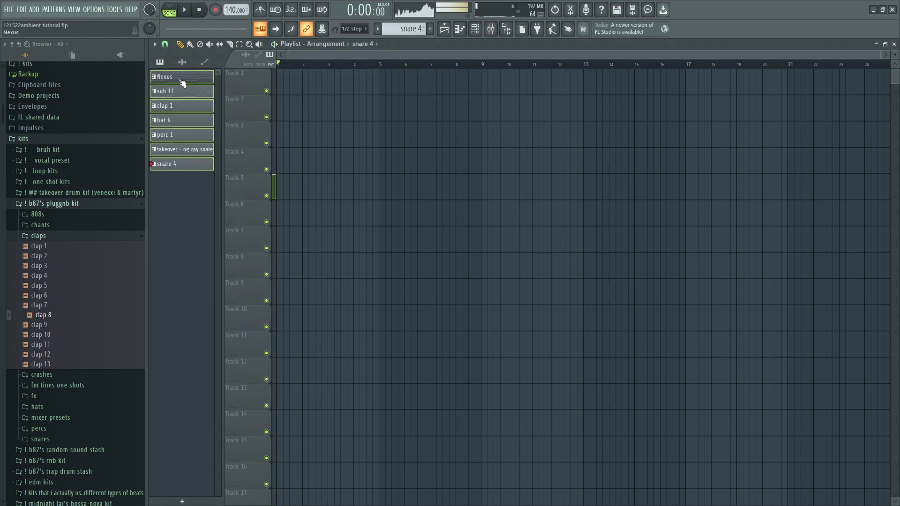
left_click_drag(181, 80, 358, 80)
key("ctrl+d")
key("space")
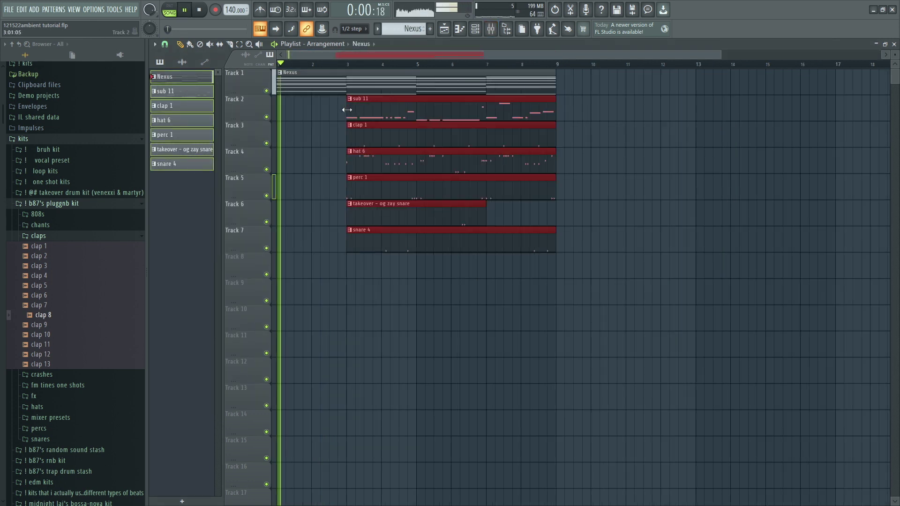
Stagger the intro by starting the sub 11 clip at about bar 4 and the hat 6 and perc 1 clips slightly before bar 3
key("ctrl+d")
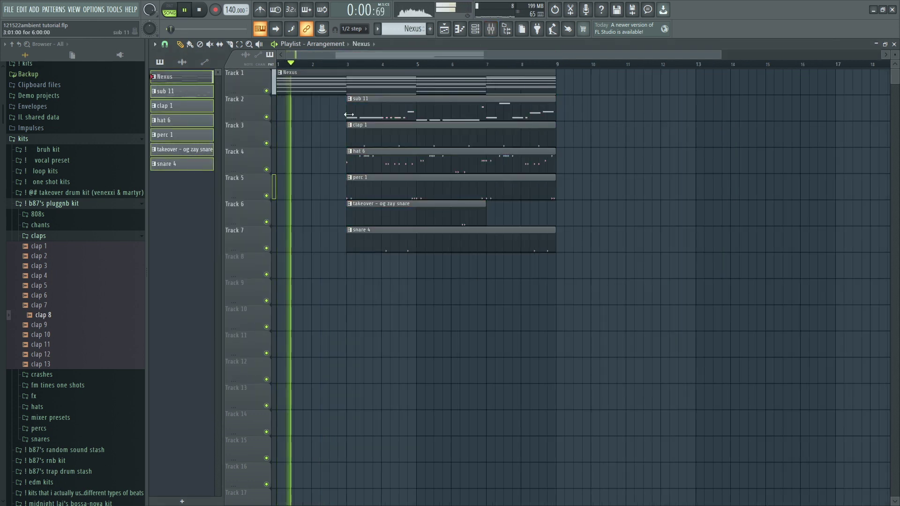
left_click_drag(349, 114, 385, 114)
scroll(317, 187, "up", 2)
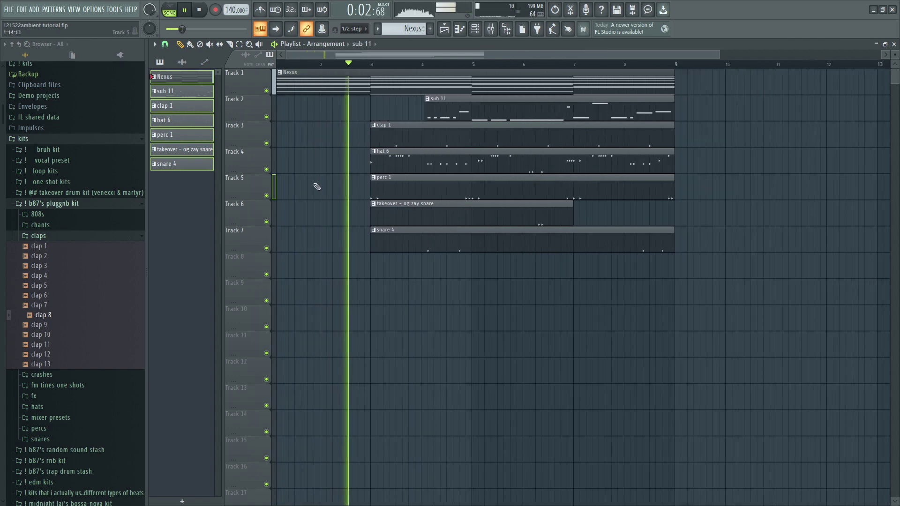
scroll(317, 187, "down", 1)
left_click_drag(338, 168, 308, 188)
scroll(319, 216, "down", 2)
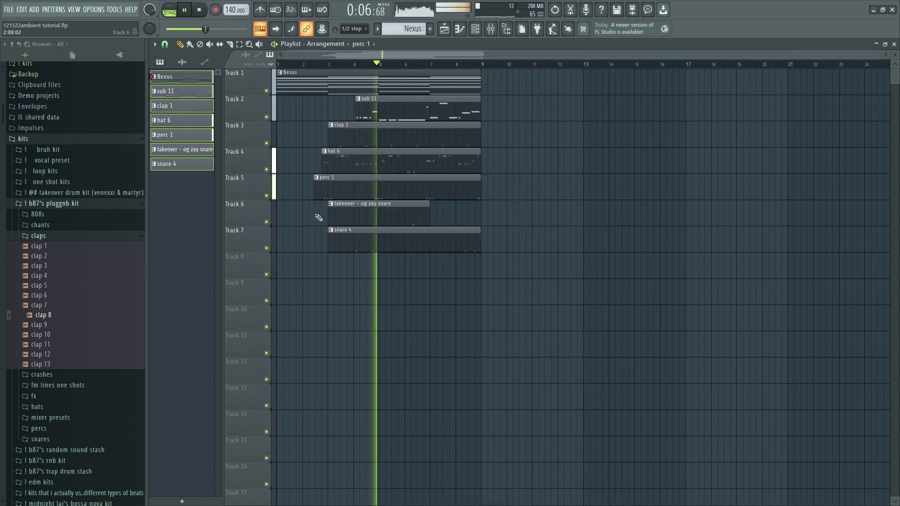
Duplicate the arrangement three times in eight-bar copies at bars 9, 17 and 25
key("ctrl+b")
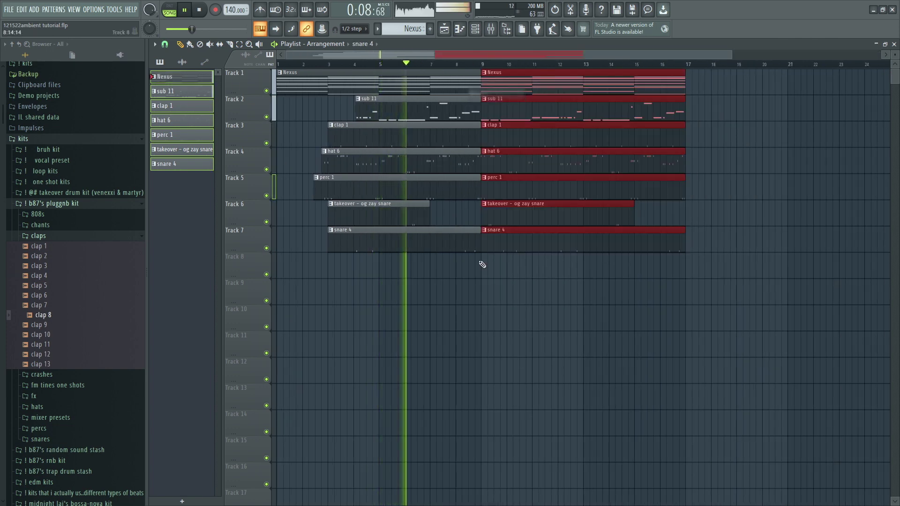
scroll(483, 265, "down", 2)
key("ctrl+b")
key("ctrl+b")
scroll(538, 353, "down", 2)
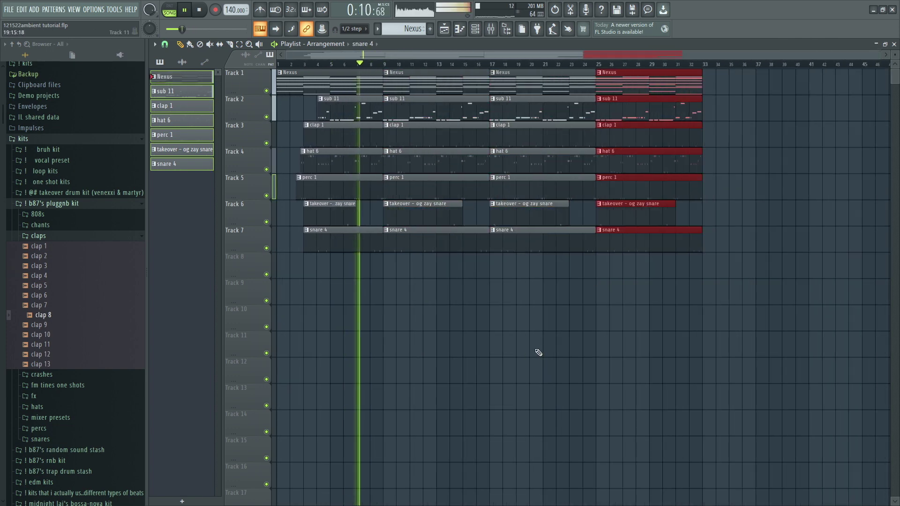
Replace the copies from bar 17 onward with a duplicate of the first 16 bars
left_click(539, 353, "ctrl")
scroll(513, 251, "up", 5)
scroll(452, 283, "down", 5)
left_click_drag(752, 292, 504, 57)
key("Delete")
mouse_move(272, 71)
left_mouse_down()
mouse_move(589, 277)
mouse_move(526, 142)
mouse_move(428, 261)
left_mouse_up()
key("ctrl+b")
Replace the shortened drum clips at bar 17 on tracks 3 to 7 with full-length copies
scroll(526, 323, "up", 4)
key("Delete")
scroll(508, 206, "down", 4)
key("ctrl+b")
scroll(533, 269, "up", 5)
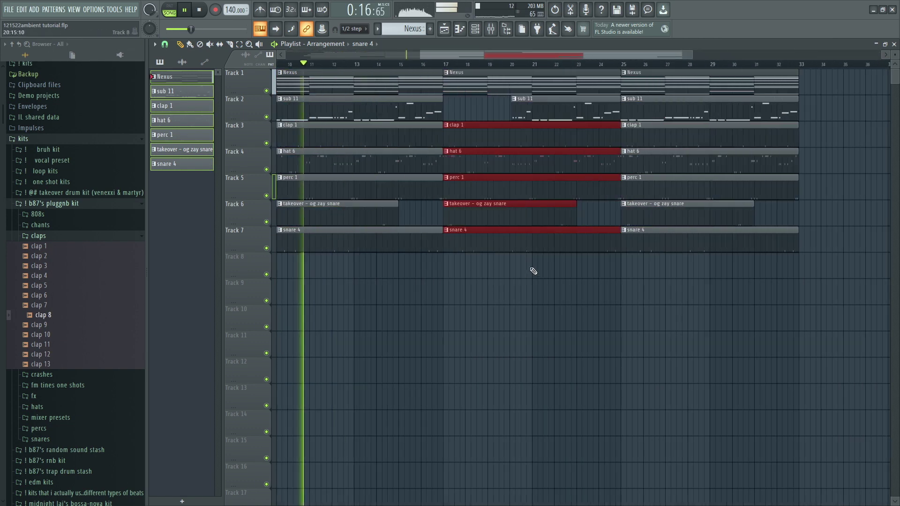
left_click(494, 300, "ctrl")
Delete the perc 1, takeover snare and snare 4 clips from bars 17 to 32
scroll(464, 295, "down", 2)
scroll(463, 297, "down", 2)
left_click_drag(465, 305, 438, 195)
key("Delete")
scroll(491, 239, "down", 2)
left_click_drag(595, 183, 556, 262)
key("Delete")
Duplicate the whole 32-bar arrangement so the copy starts at bar 33
key("ctrl+a")
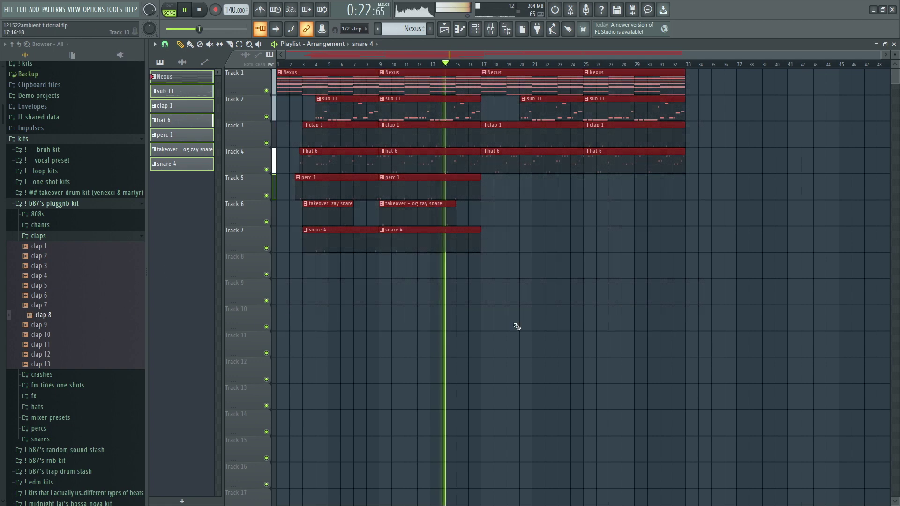
key("ctrl+b")
scroll(500, 297, "up", 3)
scroll(430, 293, "down", 4)
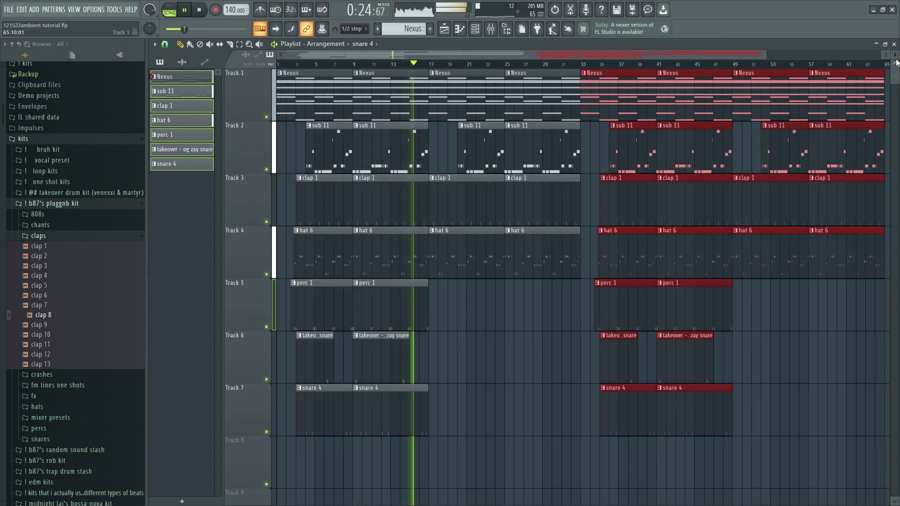
Replace the shortened sub and drum clips at bar 33 on tracks 2 to 7 with copies of the full clips from bar 41
left_click_drag(895, 55, 895, 64)
scroll(674, 307, "up", 4)
left_click_drag(513, 309, 538, 211)
key("Delete")
scroll(510, 167, "down", 4)
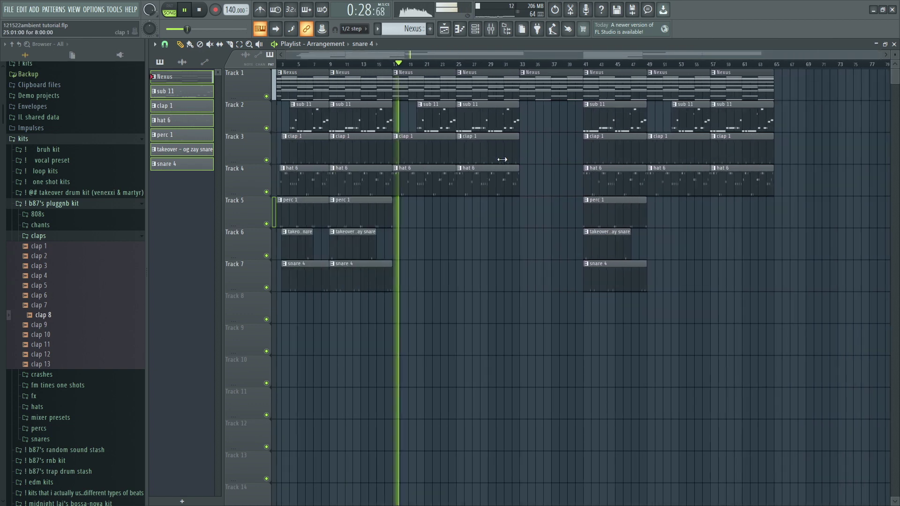
scroll(502, 160, "up", 2)
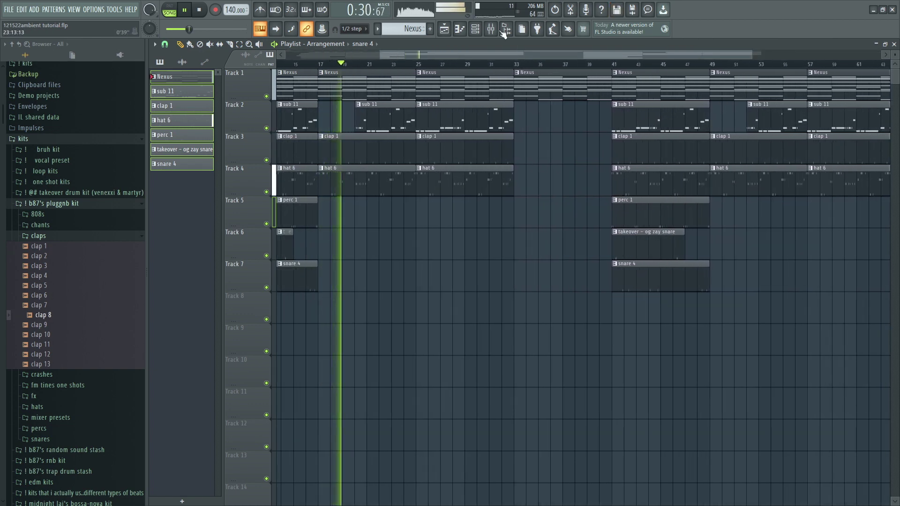
scroll(331, 207, "up", 5)
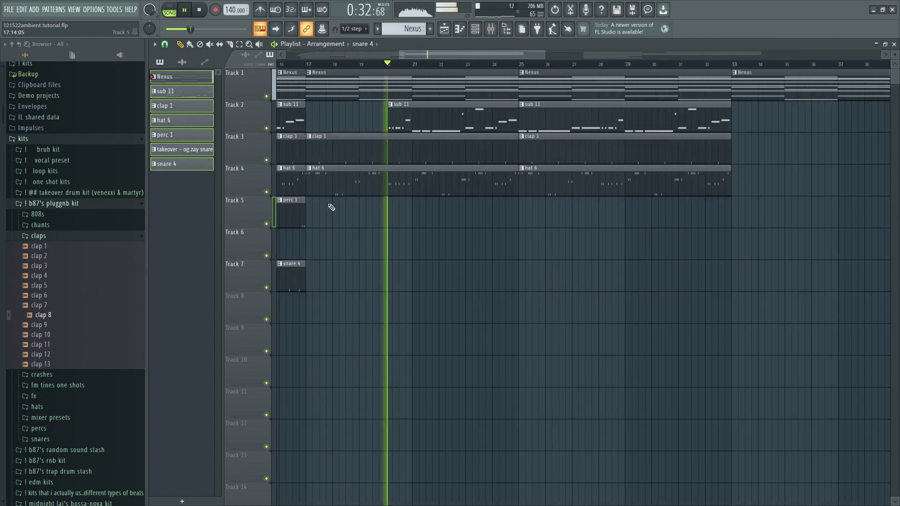
scroll(342, 191, "down", 7)
scroll(558, 199, "up", 2)
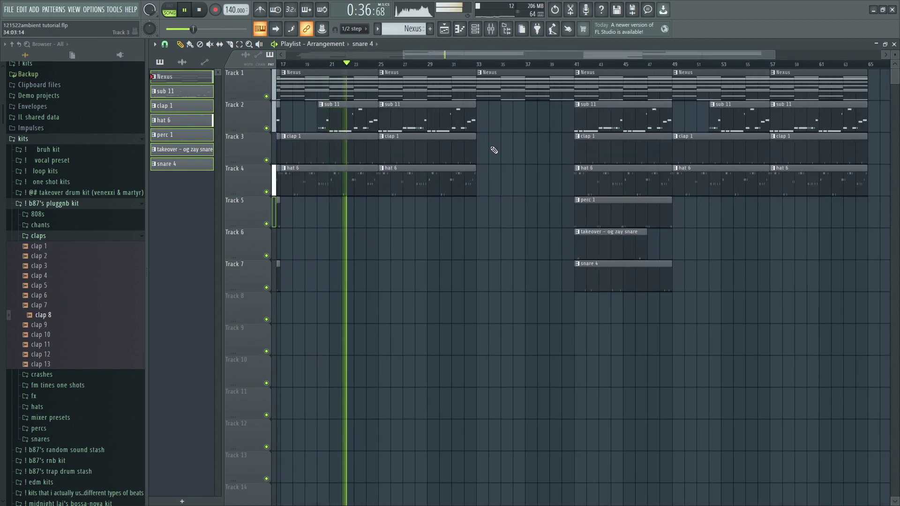
left_click_drag(558, 106, 514, 286, "ctrl")
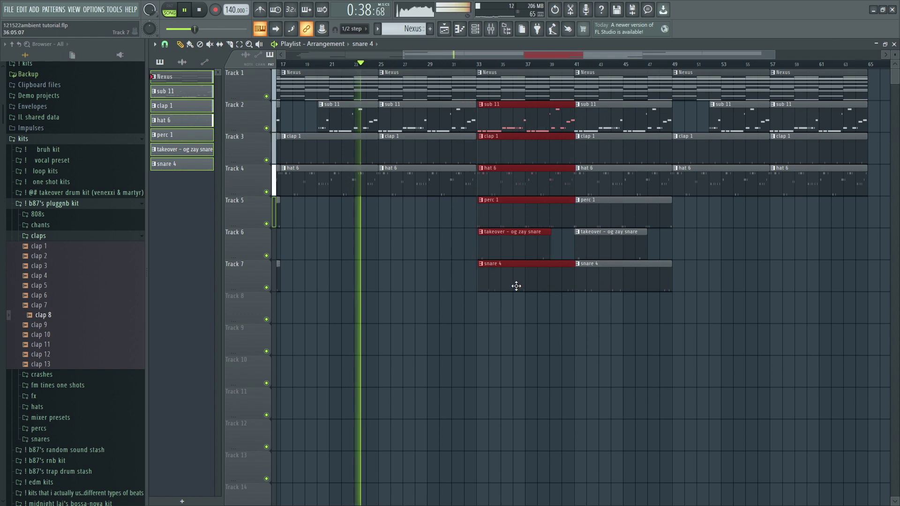
Shorten the clap 1 and hat 6 clips before bar 33 so they end at bar 32
scroll(487, 234, "up", 4)
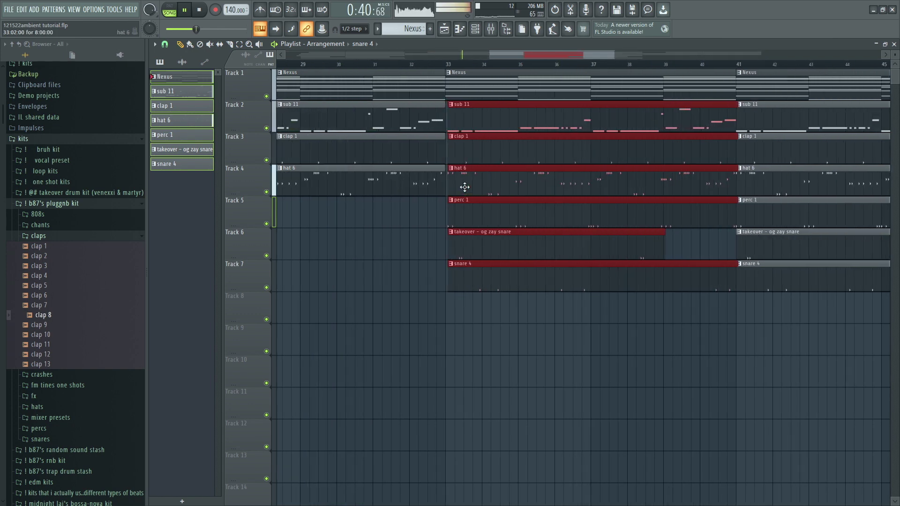
scroll(430, 202, "up", 4)
scroll(435, 194, "down", 4)
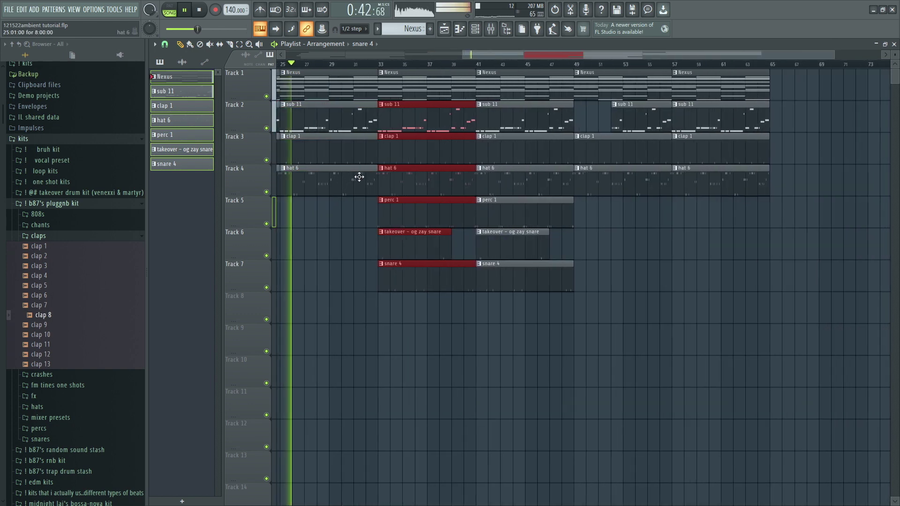
scroll(367, 185, "up", 4)
left_click_drag(411, 235, 424, 152, "ctrl")
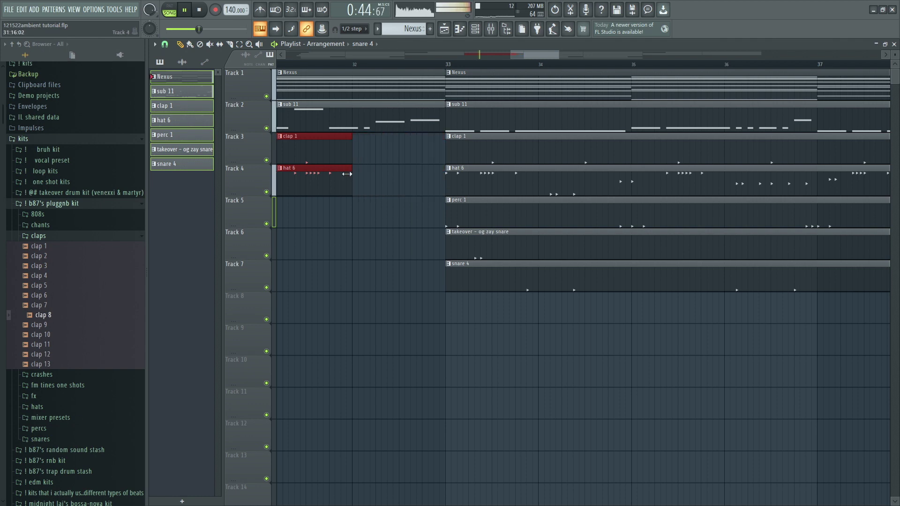
scroll(396, 316, "down", 5)
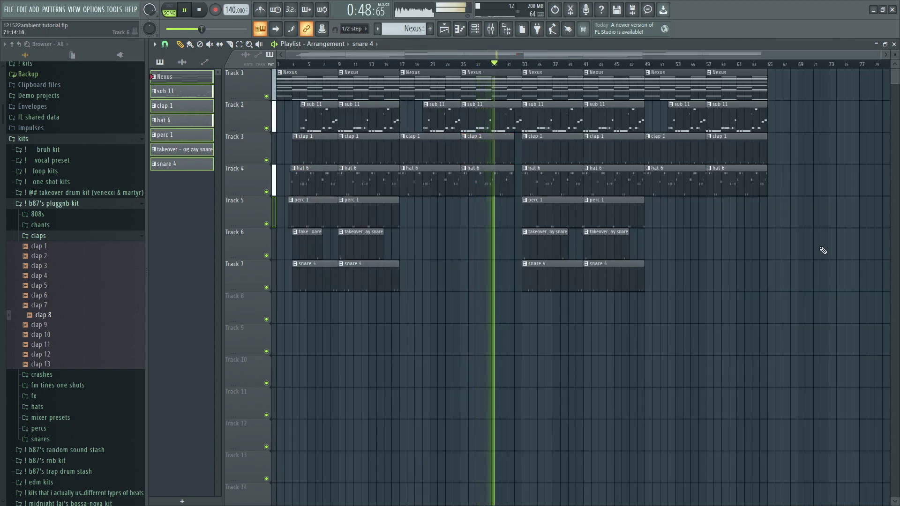
Copy all clips in bars 33 to 48 to bar 65
scroll(797, 183, "up", 4)
left_click_drag(744, 227, 719, 150, "ctrl")
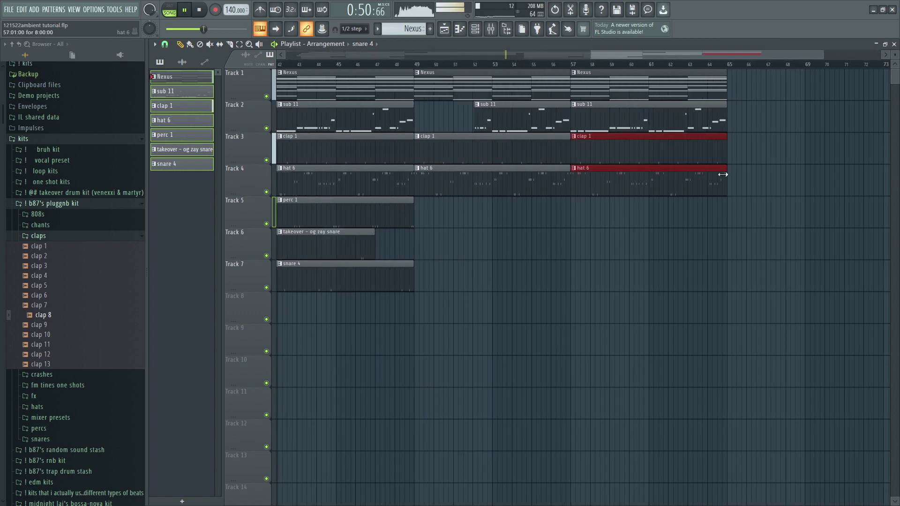
scroll(722, 209, "down", 2)
scroll(721, 211, "down", 2)
left_click_drag(618, 324, 551, 44, "ctrl")
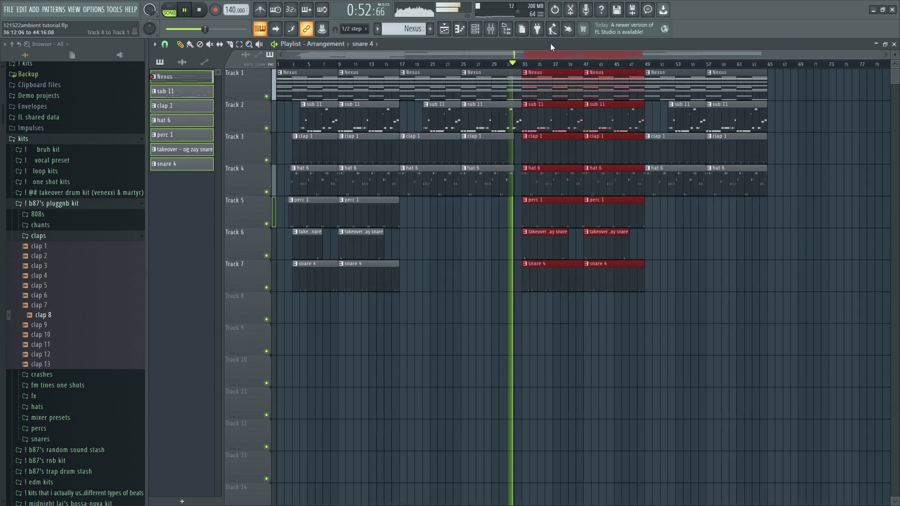
left_click_drag(552, 83, 796, 84, "shift")
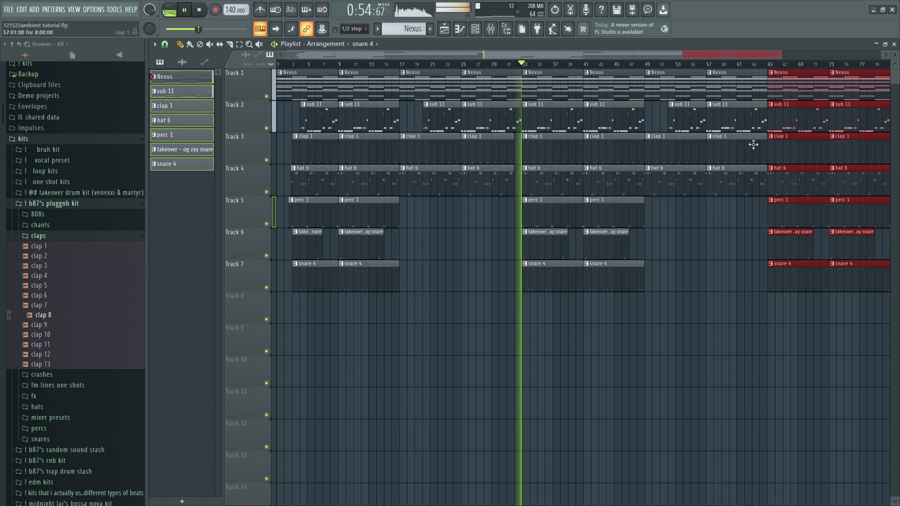
Shorten the clap 1 and hat 6 clips before bar 65 so they end at bar 64
scroll(579, 259, "down", 3)
left_click_drag(833, 355, 386, 324, "ctrl")
key("Delete")
key("ctrl+b")
left_click(633, 307, "ctrl")
scroll(642, 307, "up", 3)
scroll(657, 291, "down", 3)
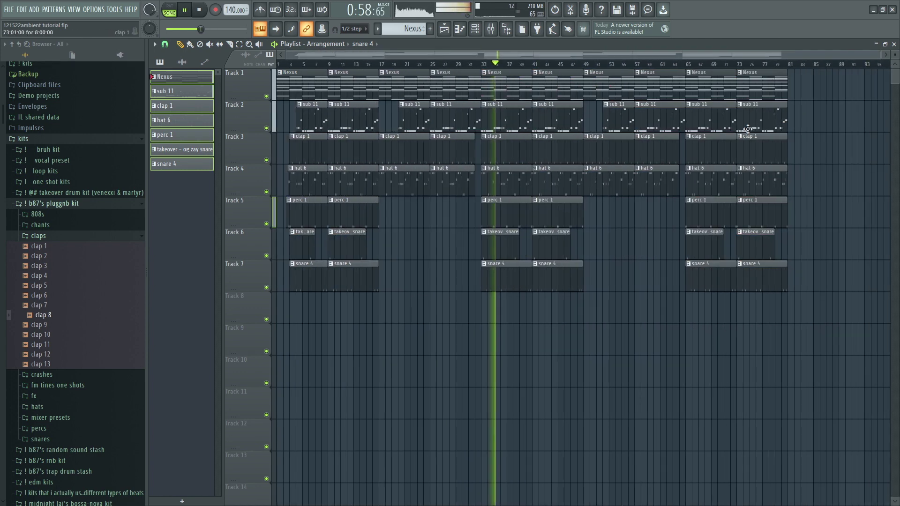
left_click_drag(810, 90, 714, 344, "ctrl")
key("ctrl+v")
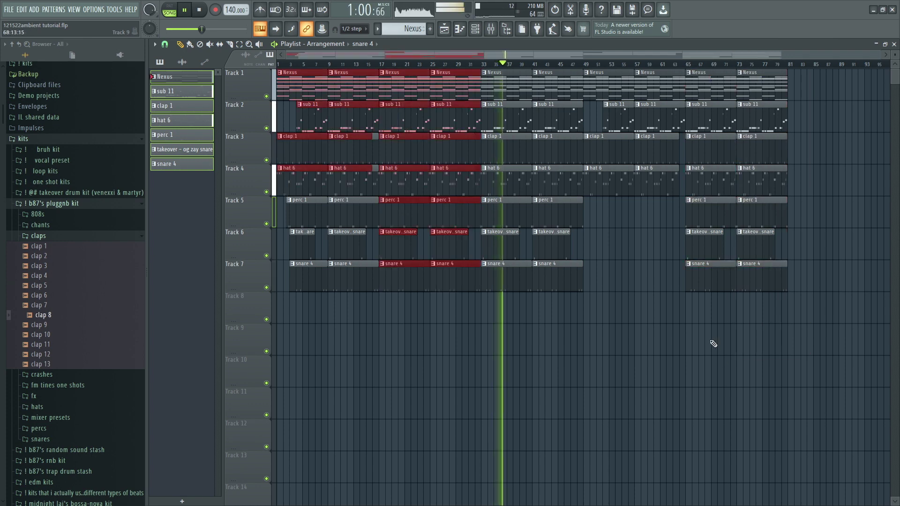
key("ctrl+z")
Extend the ending by duplicating the clips of bars 65 to 80 at bar 81
left_click_drag(832, 319, 733, 21, "ctrl")
key("ctrl+b")
scroll(656, 303, "down", 1)
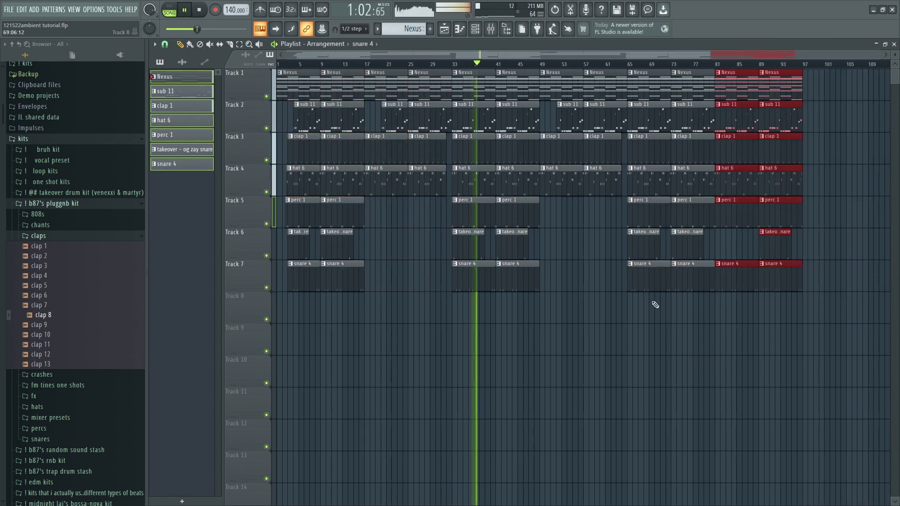
left_click(653, 304, "ctrl")
left_click(491, 29)
left_click(894, 147)
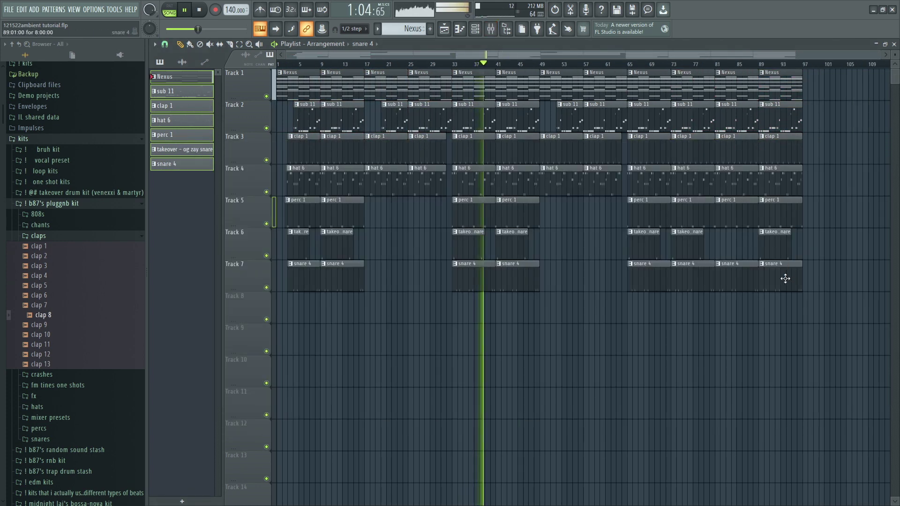
Replace the 16-bar copy at bar 81 with an eight-bar duplicate of the clips in bars 73 to 80
left_click_drag(807, 323, 737, 6, "ctrl")
key("Delete")
left_click_drag(728, 355, 685, 3, "ctrl")
key("ctrl+b")
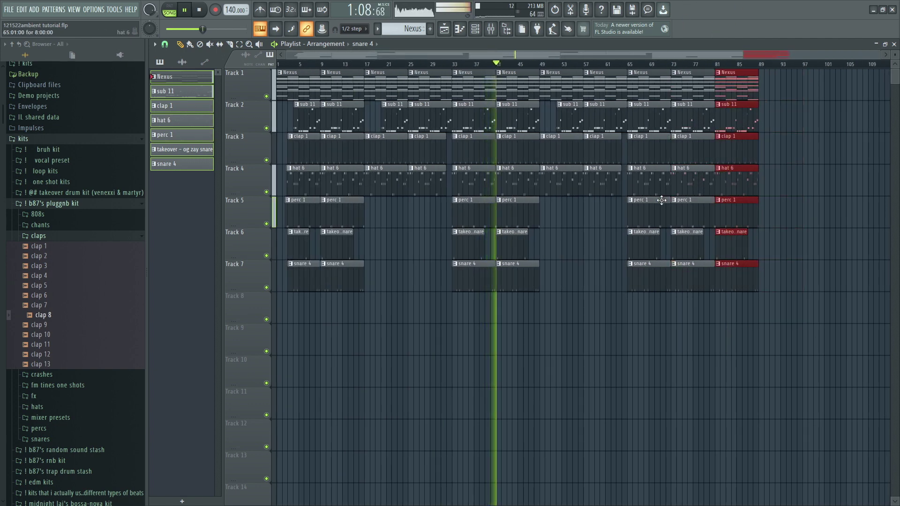
left_click(632, 369)
Create an automation clip for the mixer's master volume
left_click(491, 30)
right_click(224, 222)
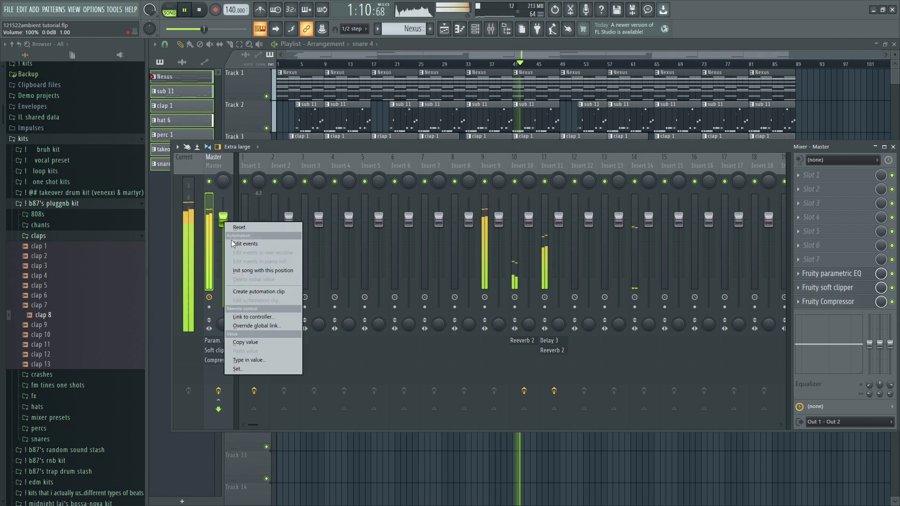
left_click(271, 340)
right_click(224, 221)
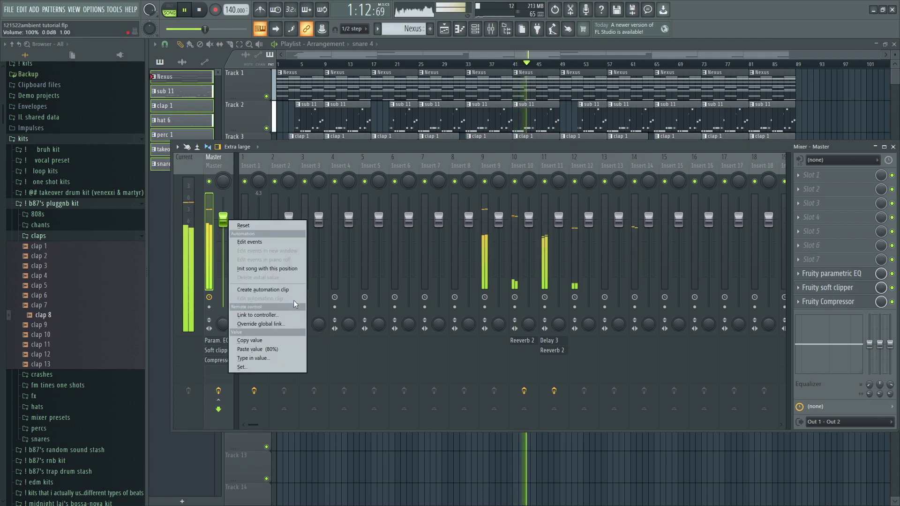
left_click(262, 292)
right_click(234, 225)
left_click(267, 339)
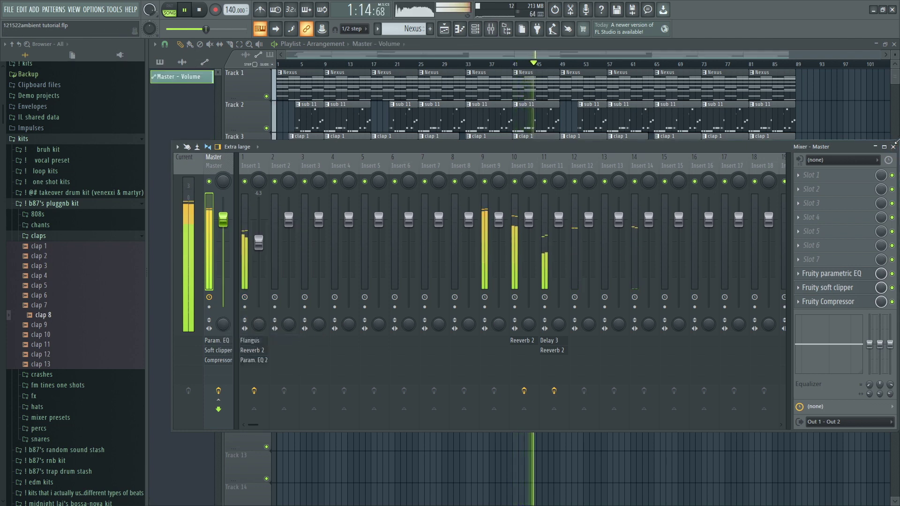
left_click(893, 147)
Fade out the master volume by adding an automation point at bar 81 and lowering the end point to 0%, and audition the ending
scroll(806, 314, "up", 5)
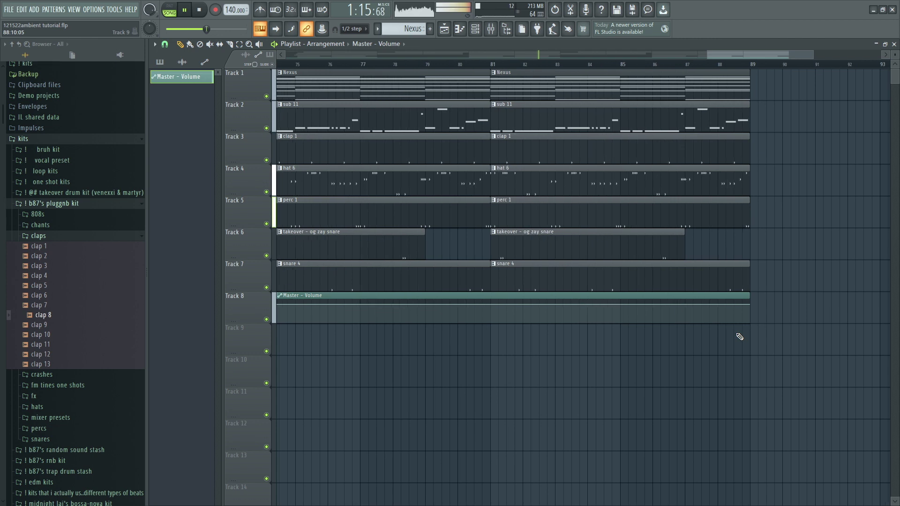
right_click(489, 306)
left_click_drag(750, 305, 750, 332)
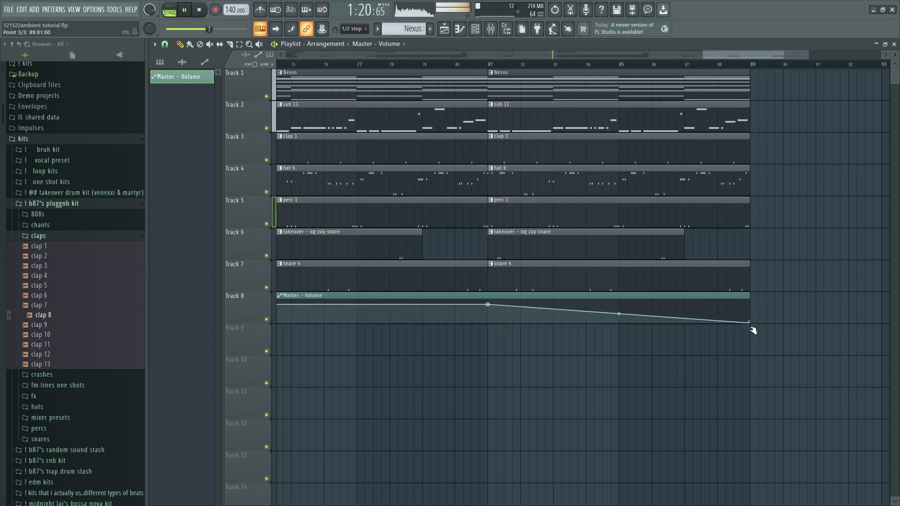
scroll(746, 342, "down", 5)
left_click(698, 65)
scroll(704, 363, "down", 2)
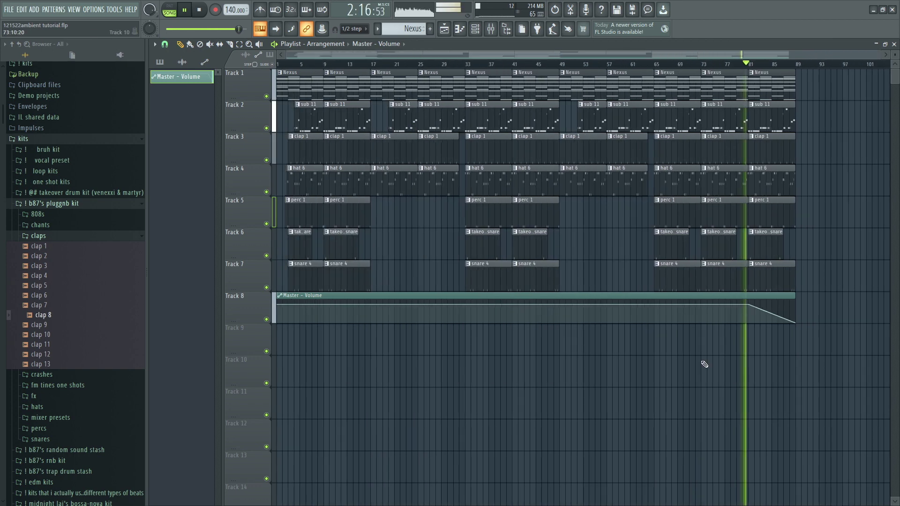
Show the mixer and stop playback
left_click(495, 30)
left_click(240, 149)
left_click(243, 149)
left_click(249, 161)
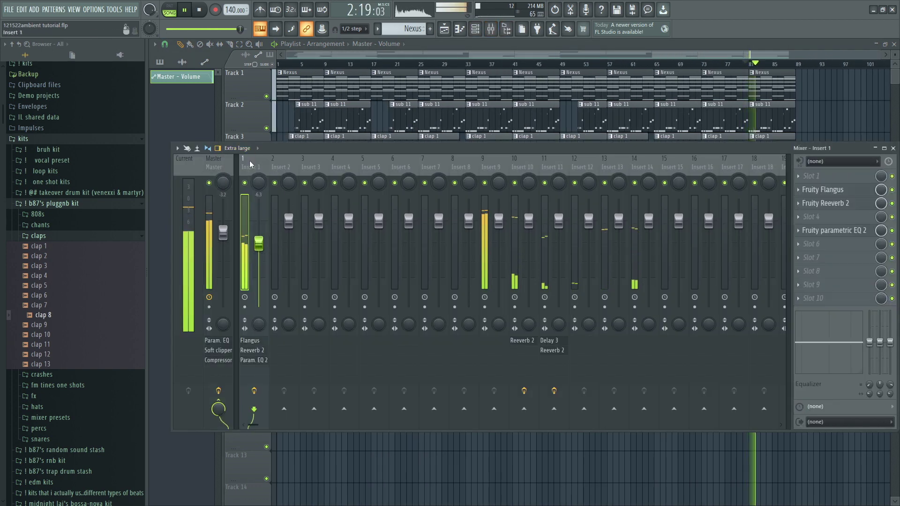
left_click(279, 164)
key("space")
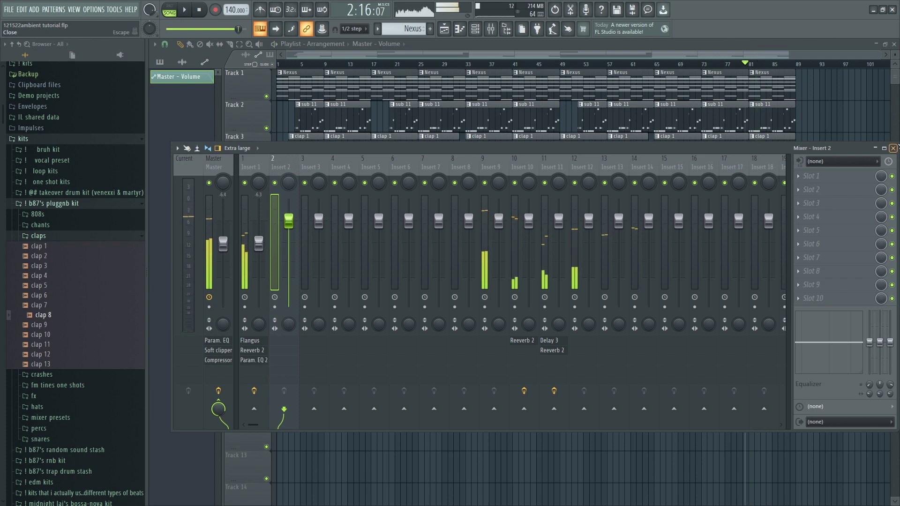
Try the HalfTime effect in the first slot of mixer Insert 1
left_click(247, 161)
left_click(814, 176)
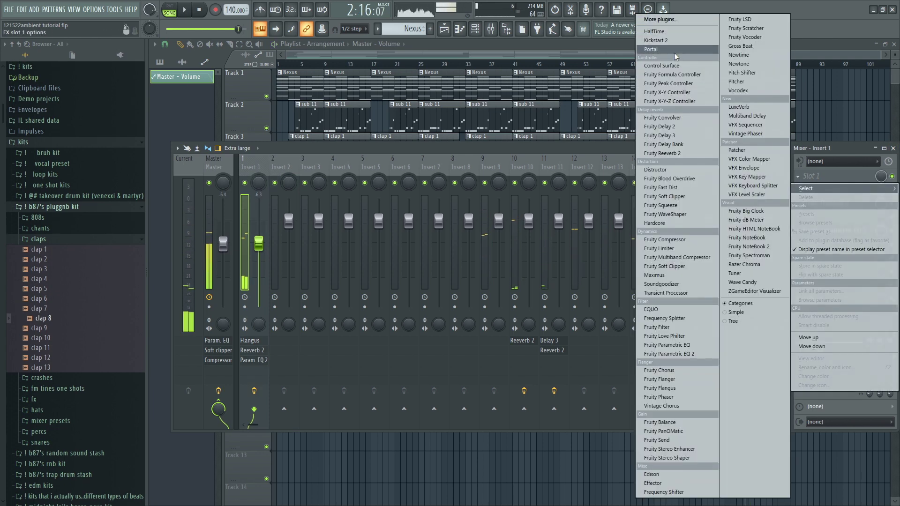
left_click(666, 33)
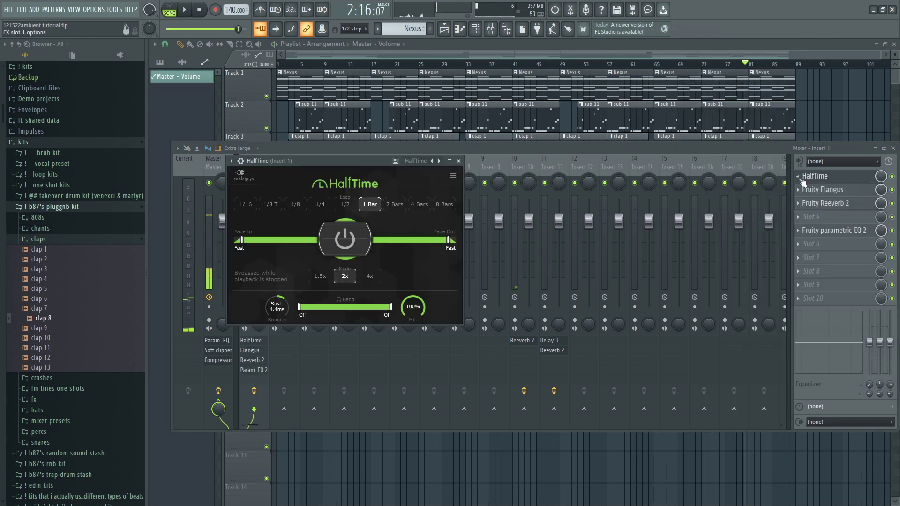
left_click(799, 177)
left_click(809, 197)
left_click(482, 288)
Copy mixer Insert 1's effect chain to Insert 2 and load HalfTime in Insert 2's first slot
right_click(256, 165)
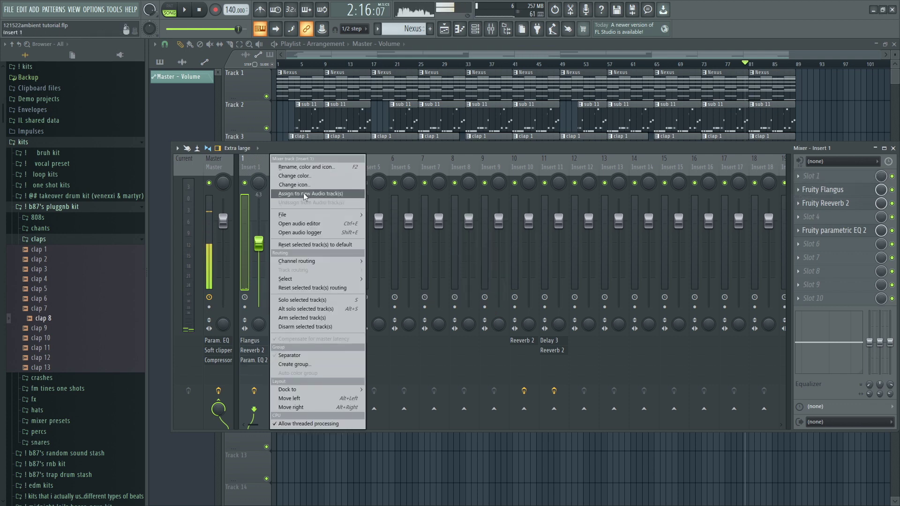
mouse_move(342, 215)
left_click_drag(378, 223, 285, 165)
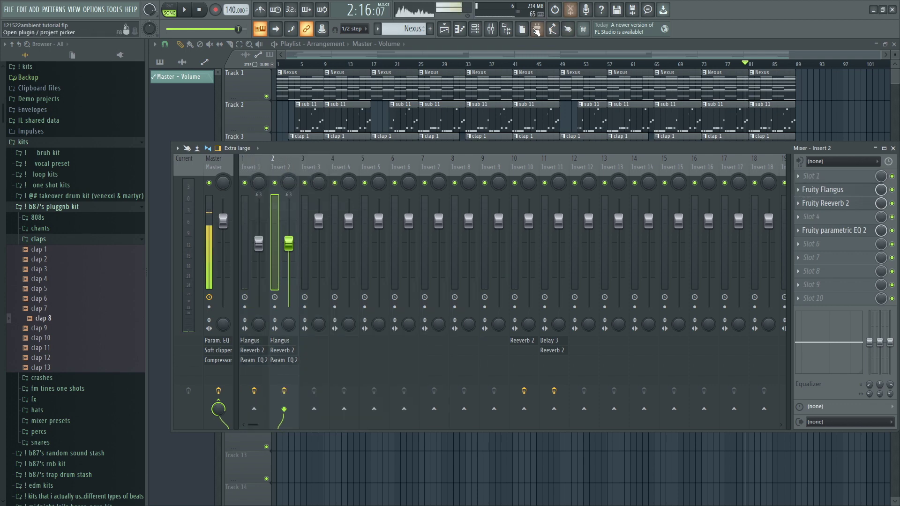
left_click(798, 176)
left_click(658, 40)
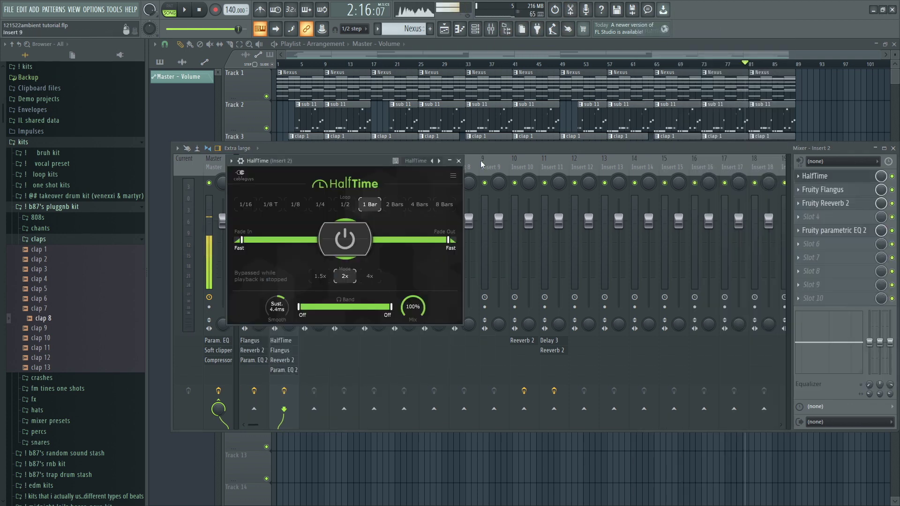
left_click(460, 160)
left_click(875, 148)
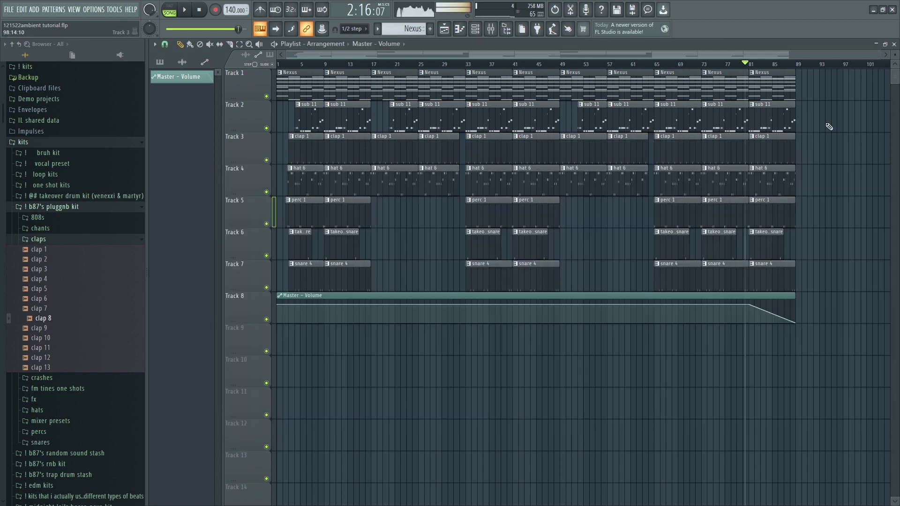
Clone the Nexus channel in the channel rack
left_click(476, 29)
left_click(277, 147)
left_click(280, 159)
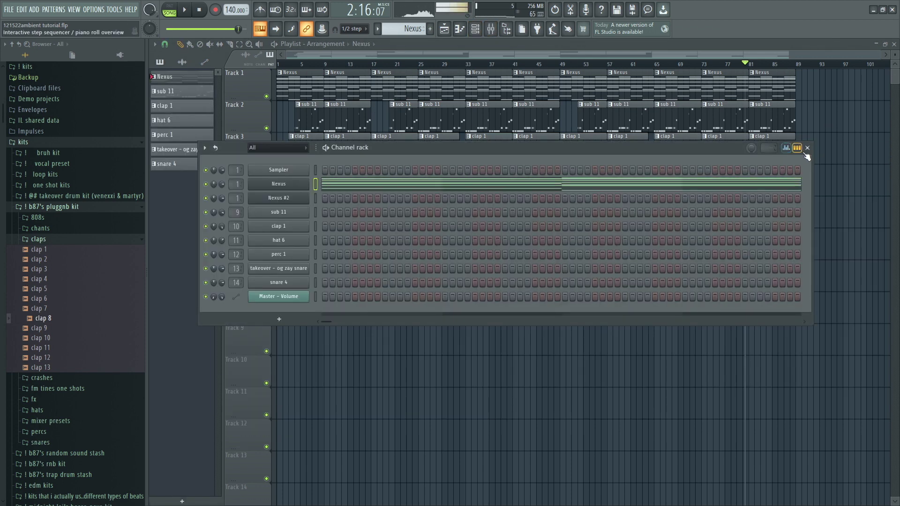
left_click(807, 150)
Delete the Nexus clips at bars 25, 49 and 57, and make the clip at bar 17 unique
right_click(632, 86)
right_click(584, 88)
right_click(453, 89)
left_click(374, 72)
left_click(397, 127)
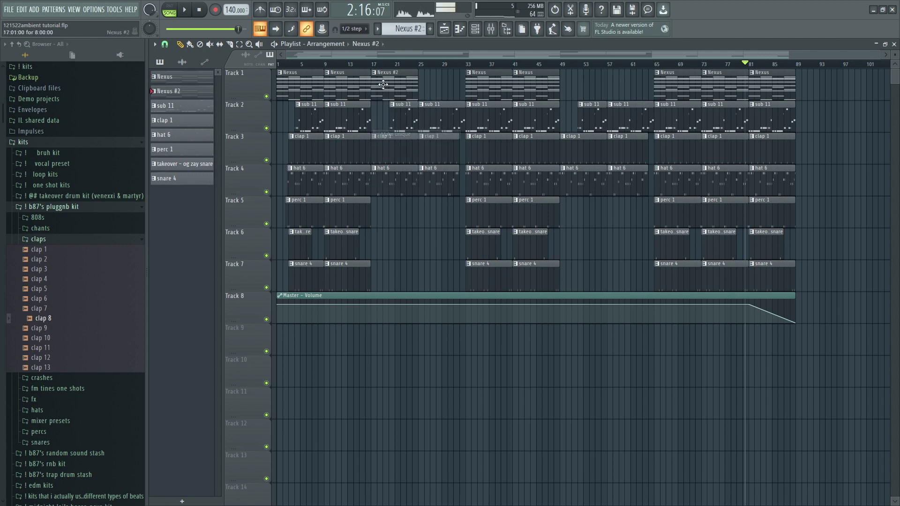
Move the unique pattern's notes from the Nexus channel to Nexus #2, and route Nexus #2 to mixer track 2
double_click(385, 87)
left_click_drag(498, 55, 450, 61)
left_click(894, 44)
left_click(475, 29)
right_click(399, 181)
left_click(418, 186)
right_click(293, 200)
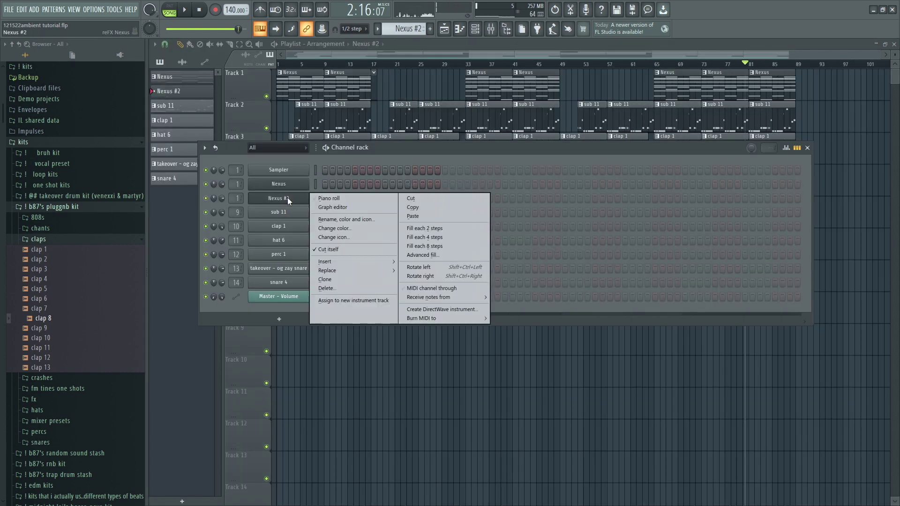
left_click(419, 215)
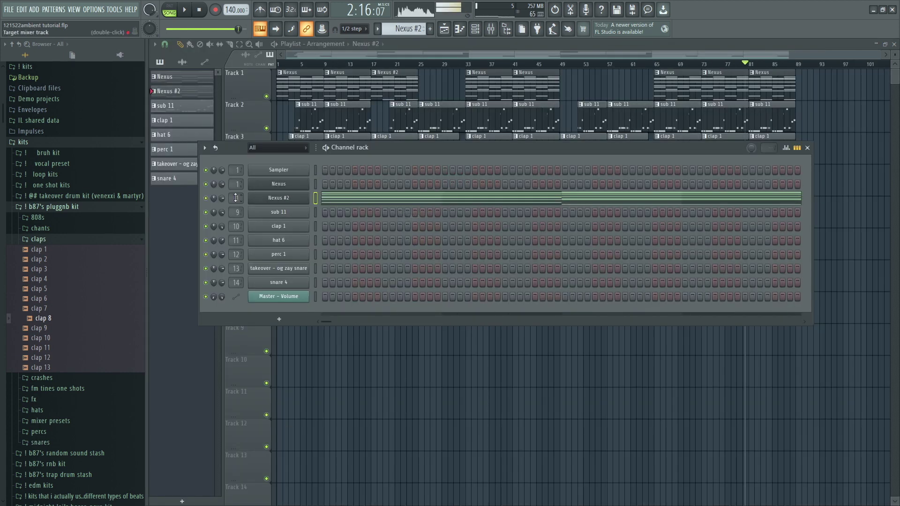
left_click(808, 148)
Fill the Track 1 gaps at bars 25, 49 and 57 with Nexus #2 clips and play the song from bar 15
mouse_move(432, 85)
left_mouse_down()
mouse_move(386, 83)
mouse_move(592, 77)
left_mouse_up()
key("ctrl+b")
scroll(365, 63, "up", 6)
left_click(328, 66)
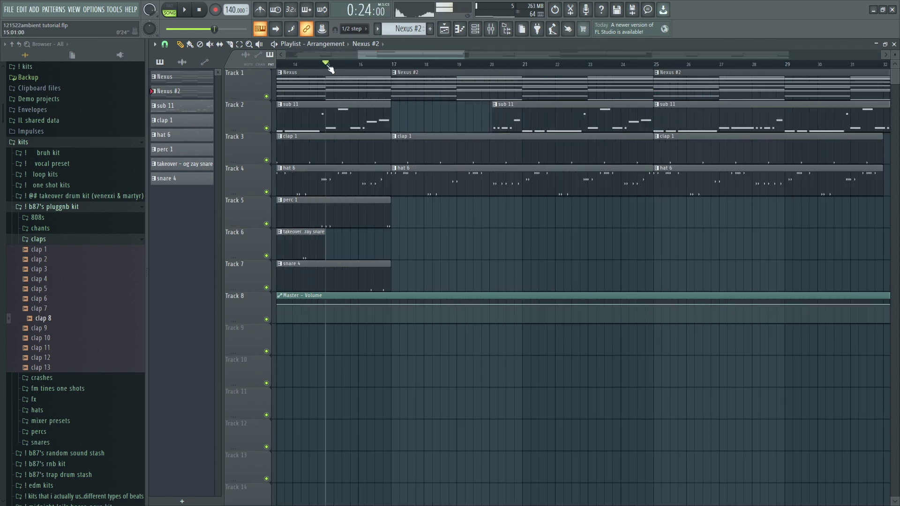
left_click(490, 29)
key("space")
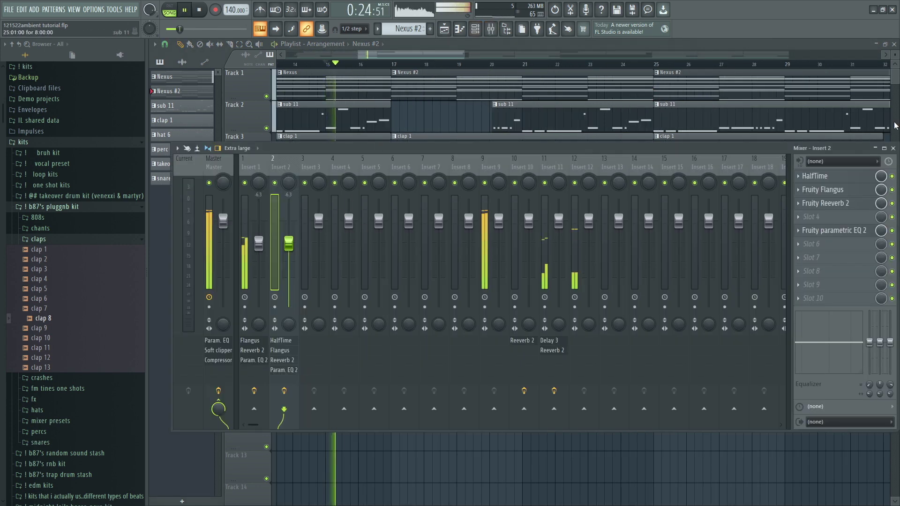
key("F9")
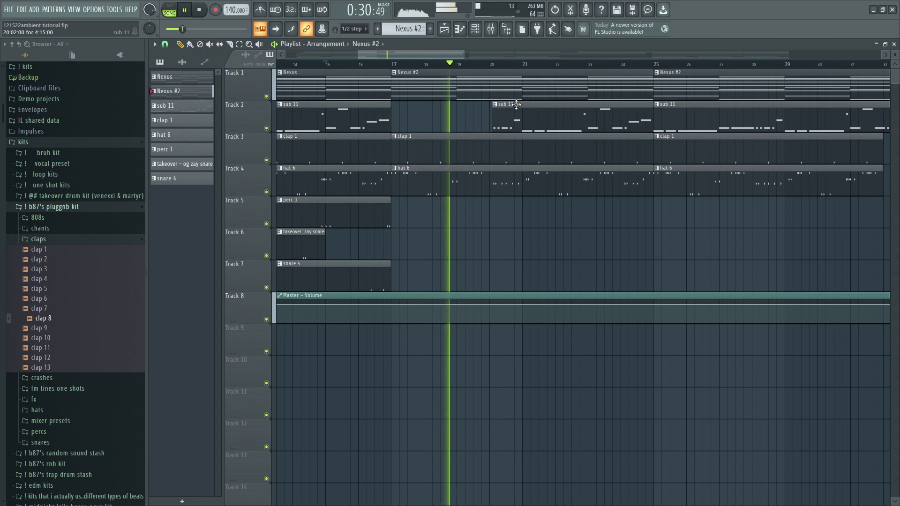
Extend the start of the sub 11 clip at bar 20 back to 19:07:00 and replay the entrance
scroll(488, 104, "down", 3)
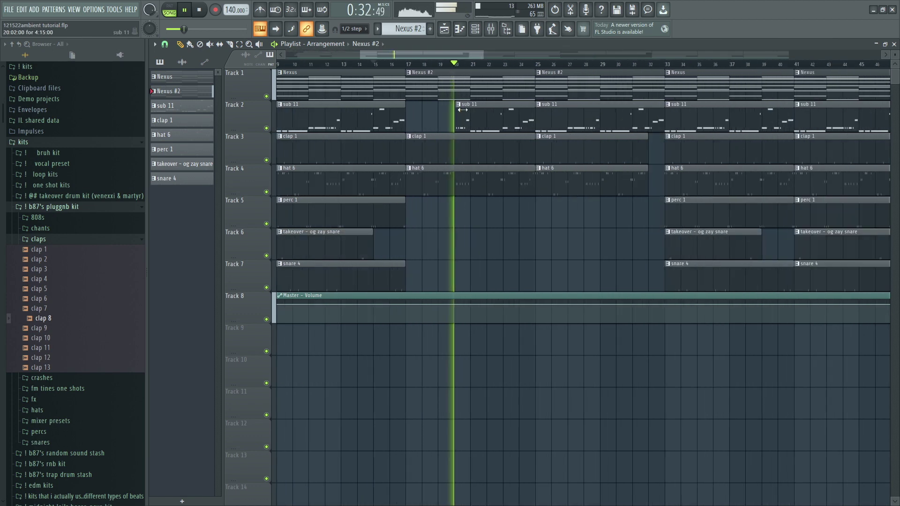
scroll(463, 107, "up", 6)
left_click_drag(437, 121, 394, 107)
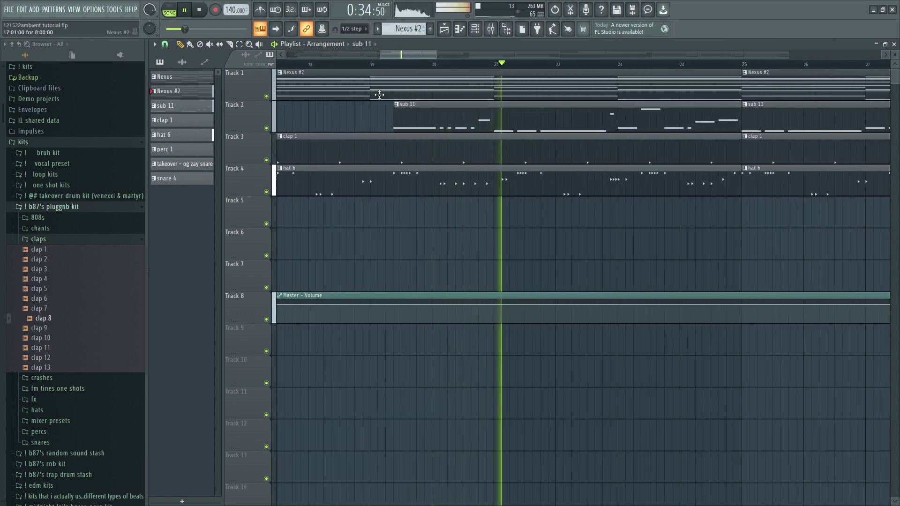
left_click(367, 65)
scroll(395, 132, "up", 2)
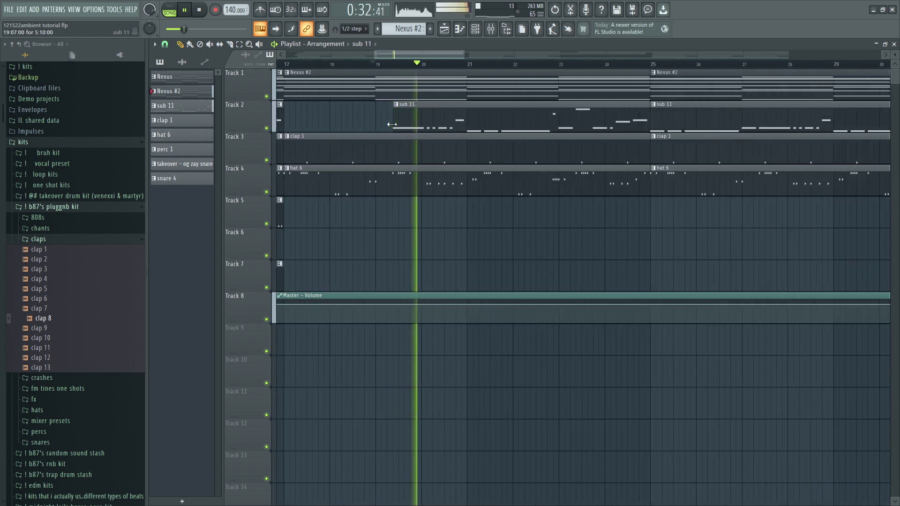
Extend the start of the sub 11 clip at bar 52 back into bar 51
scroll(586, 125, "down", 5)
scroll(585, 125, "up", 2)
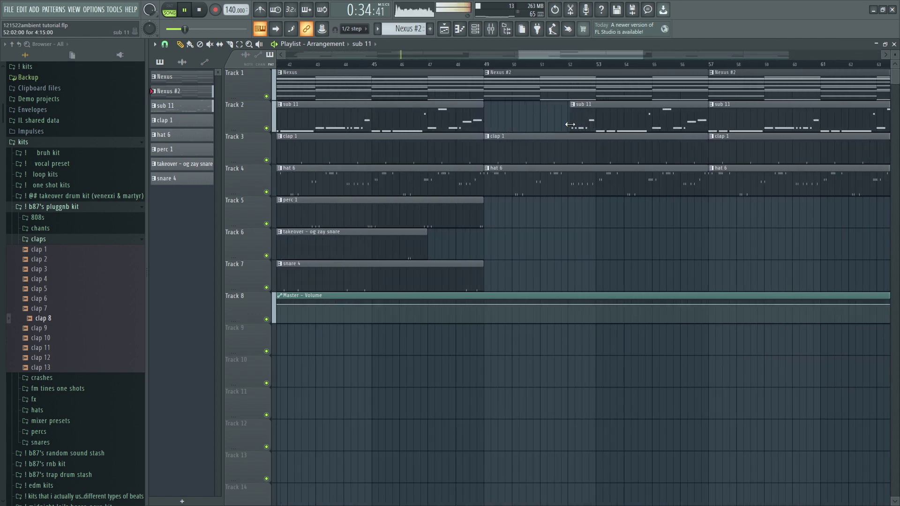
left_click_drag(572, 107, 549, 105)
scroll(526, 125, "down", 5)
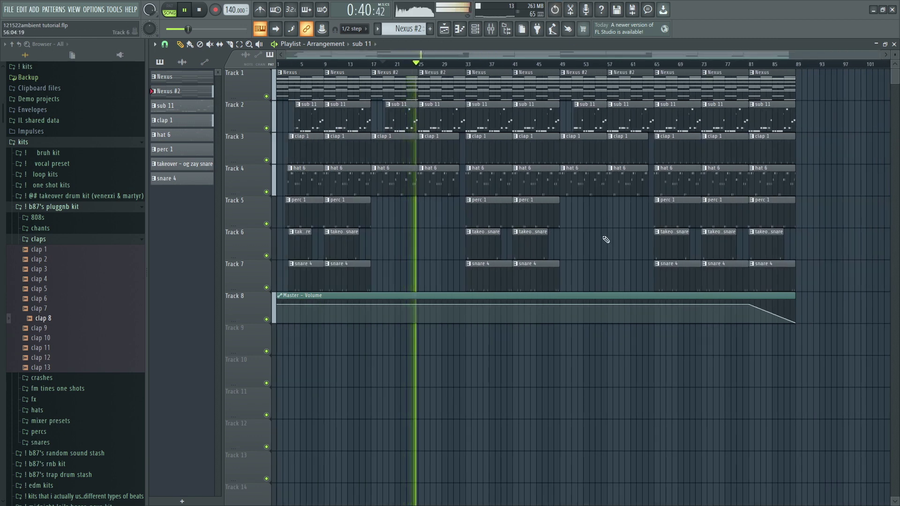
key("space")
left_click(475, 29)
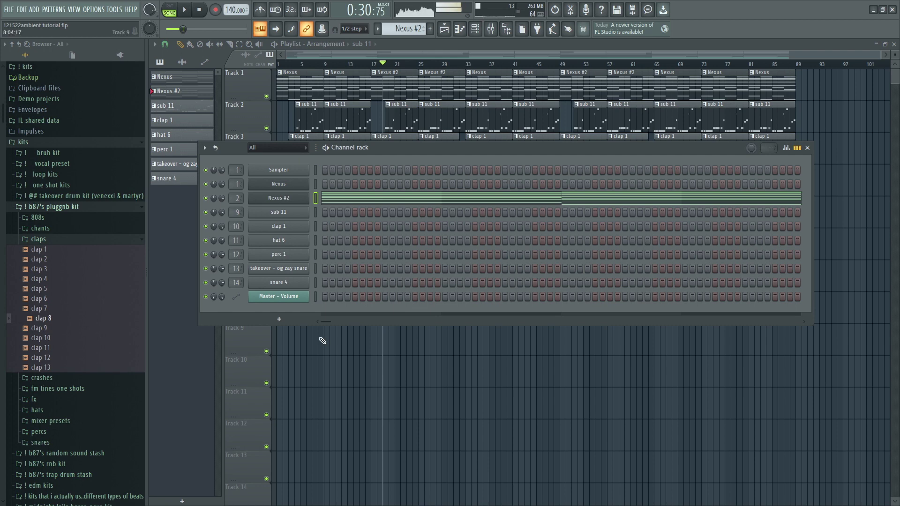
left_click(279, 320)
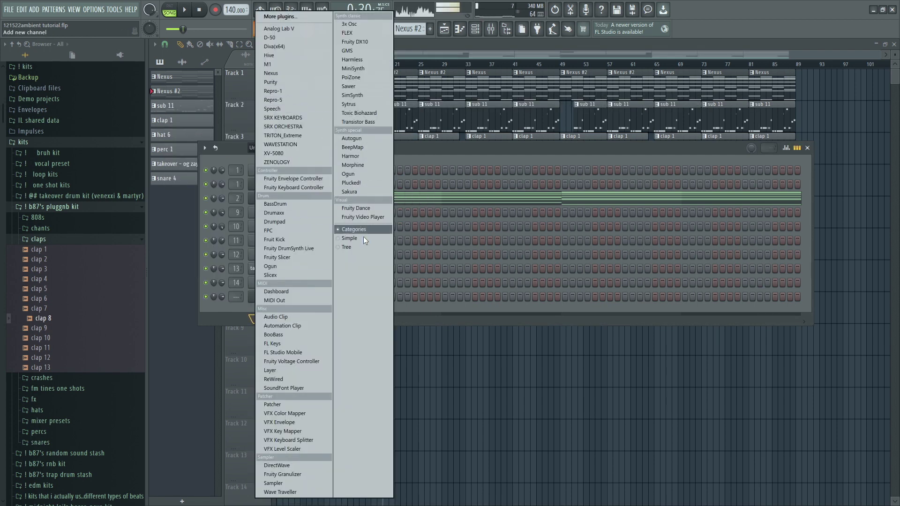
left_click(424, 147)
key("Escape")
Play back the Nexus #2 section starting at bar 17 and examine its clips against the rest of the arrangement
key("space")
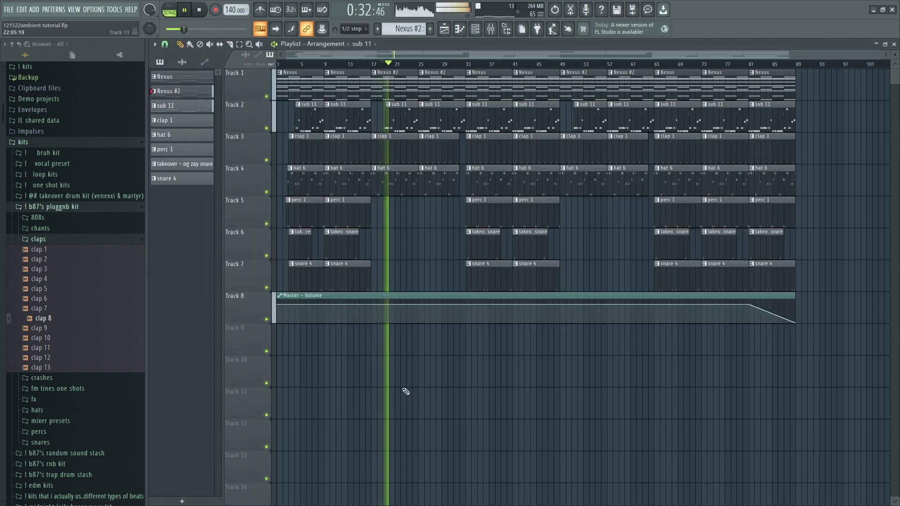
scroll(416, 260, "up", 3)
scroll(416, 260, "down", 3)
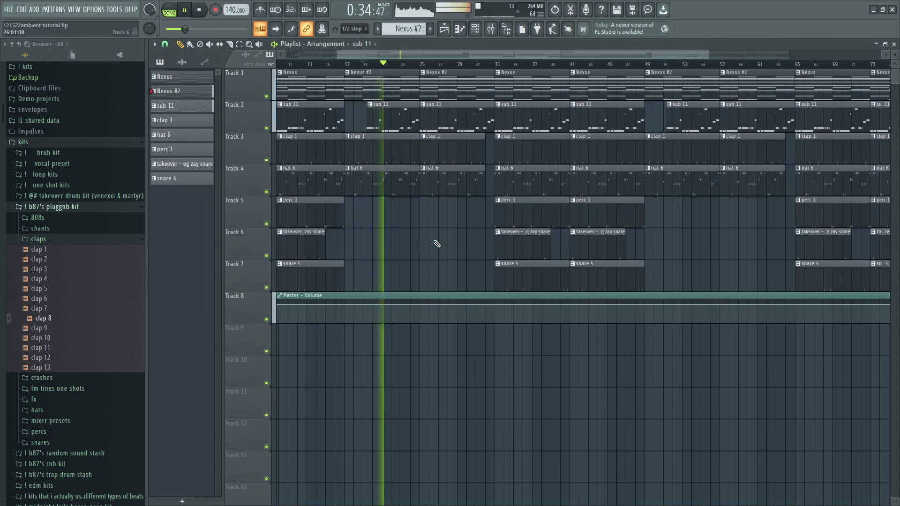
scroll(427, 240, "up", 3)
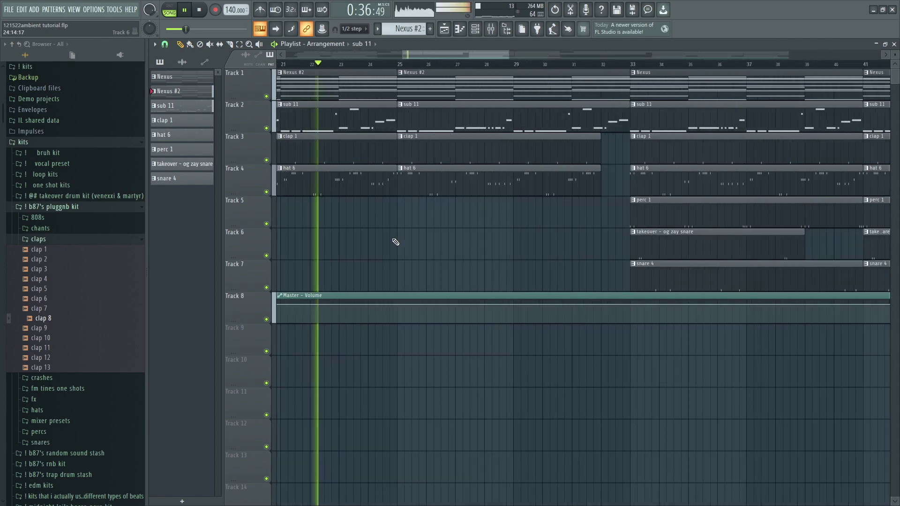
scroll(407, 227, "down", 4)
scroll(407, 225, "up", 4)
scroll(415, 238, "down", 4)
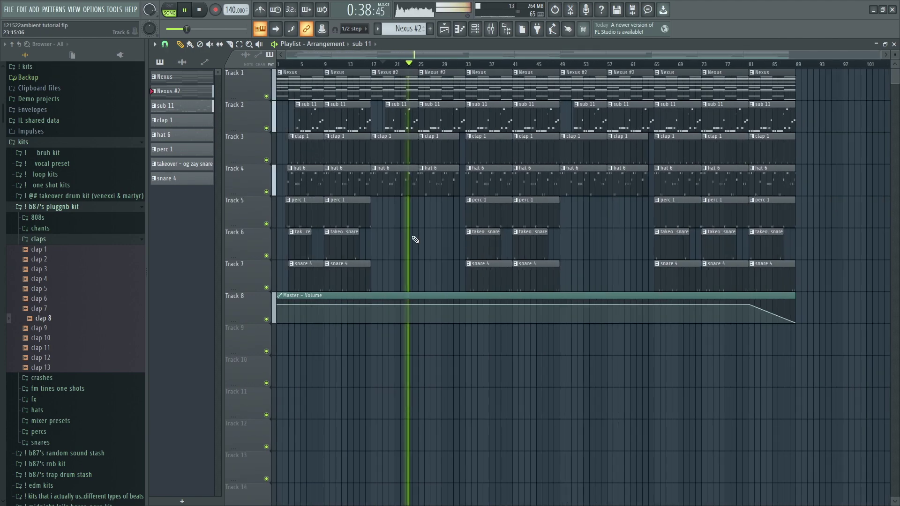
scroll(603, 226, "up", 5)
scroll(604, 228, "down", 1)
scroll(574, 201, "down", 3)
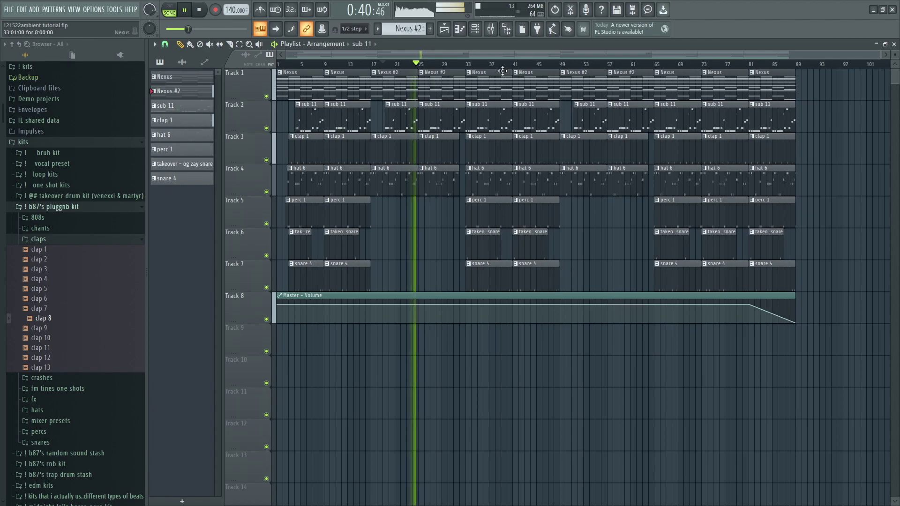